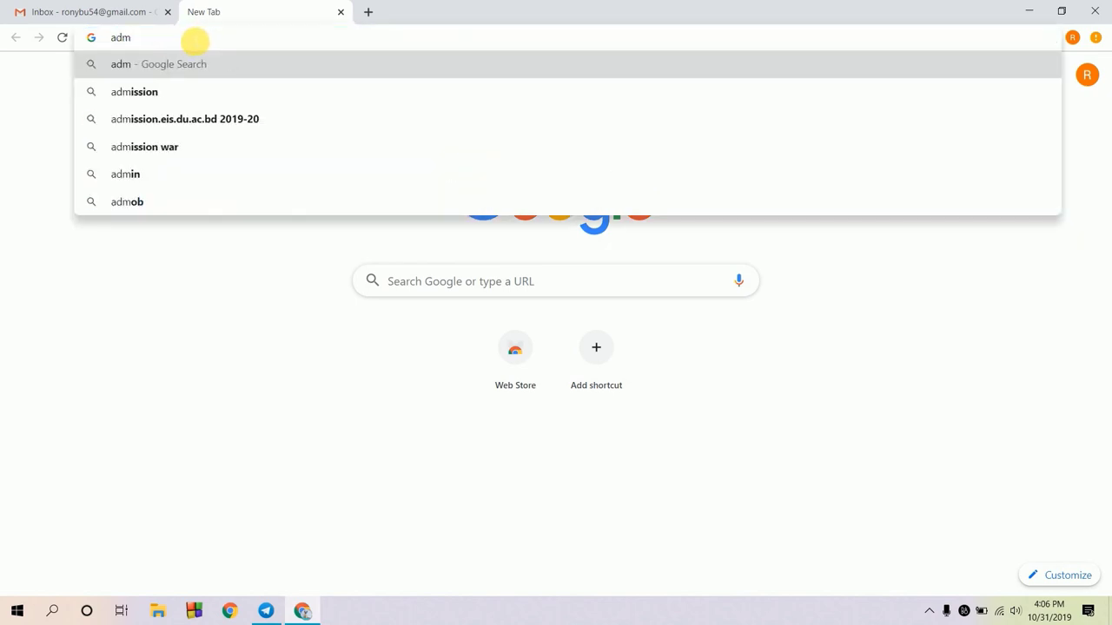
# Search for adworkmedia and open the official AdWorkMedia site from the results
pyautogui.press('BackSpace')
pyautogui.write('workm')
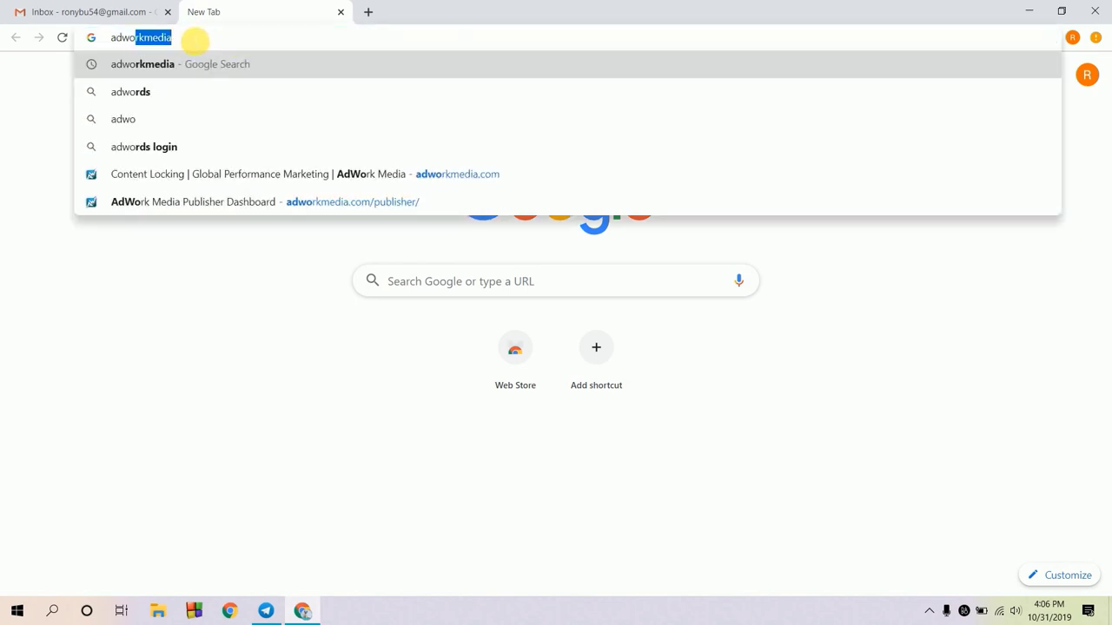
pyautogui.write('edia')
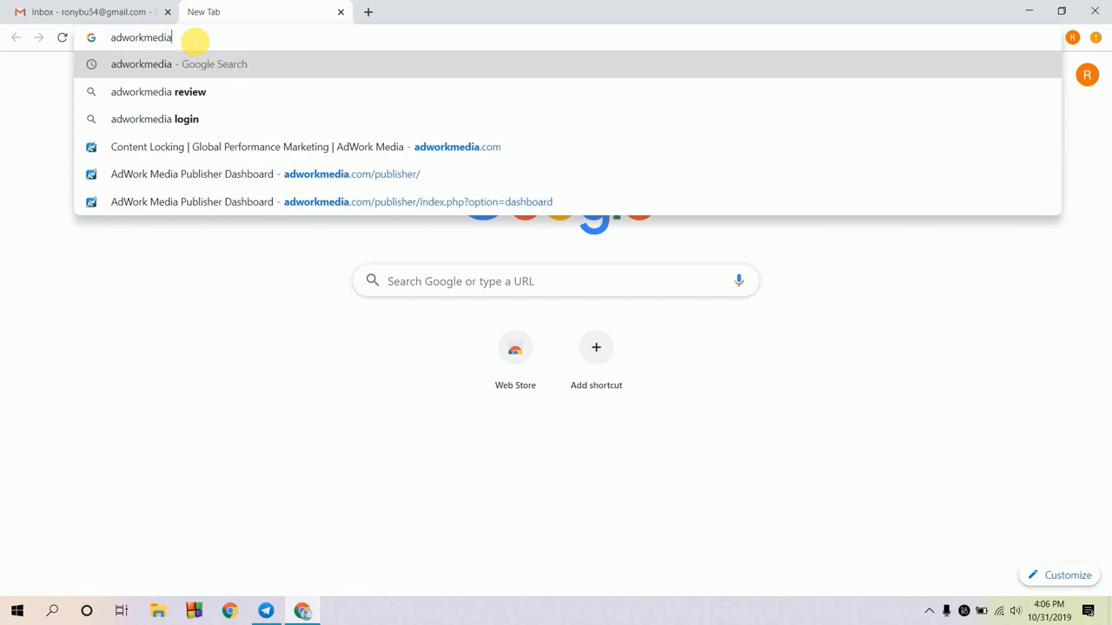
pyautogui.press('Return')
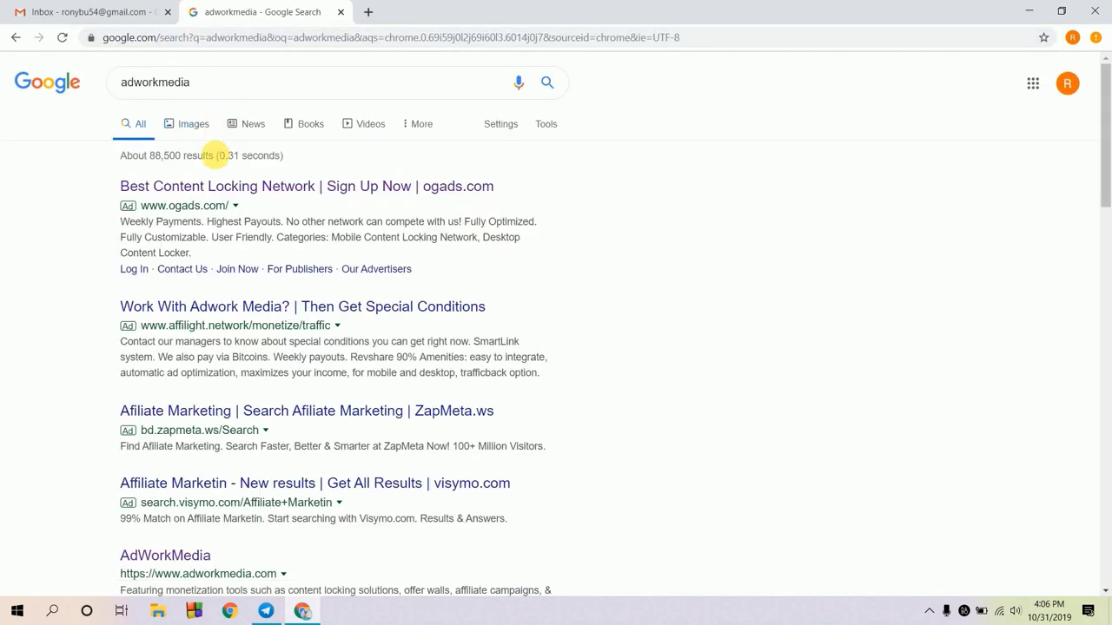
pyautogui.scroll(-1, 231, 292)
pyautogui.scroll(-2, 231, 300)
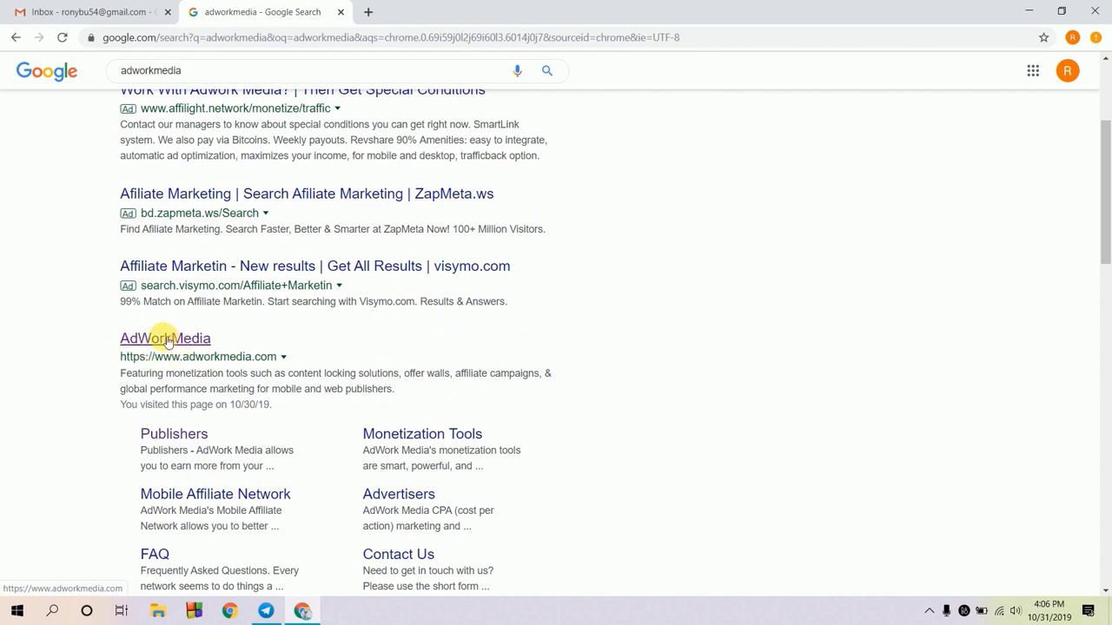
pyautogui.click(165, 339)
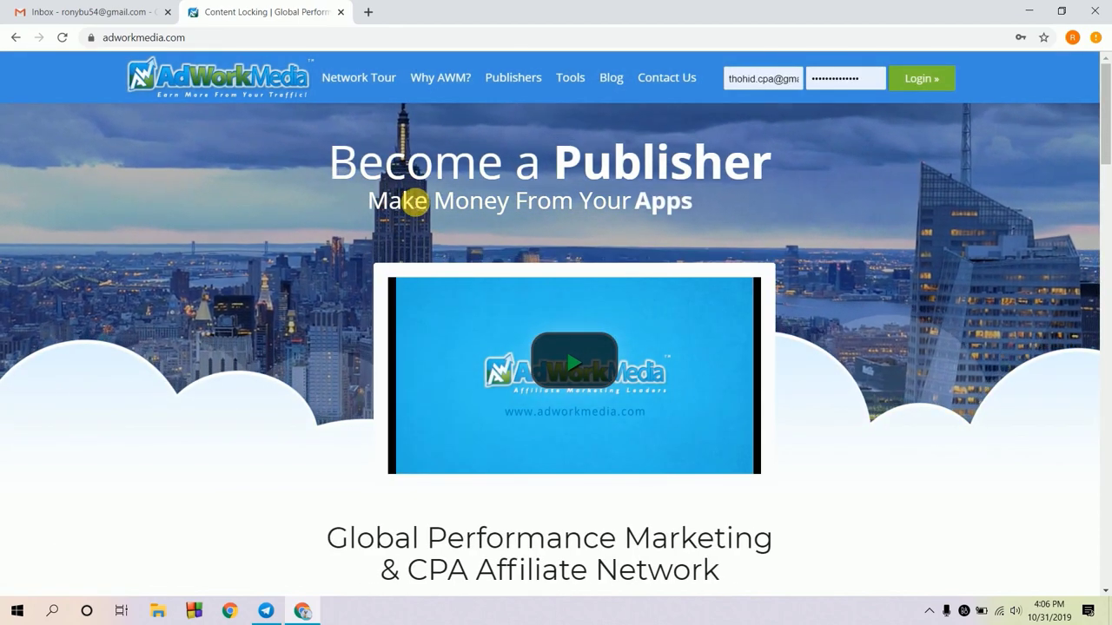
# Go through Get Started Now to the Sign Up Now publisher account form
pyautogui.scroll(-3, 414, 202)
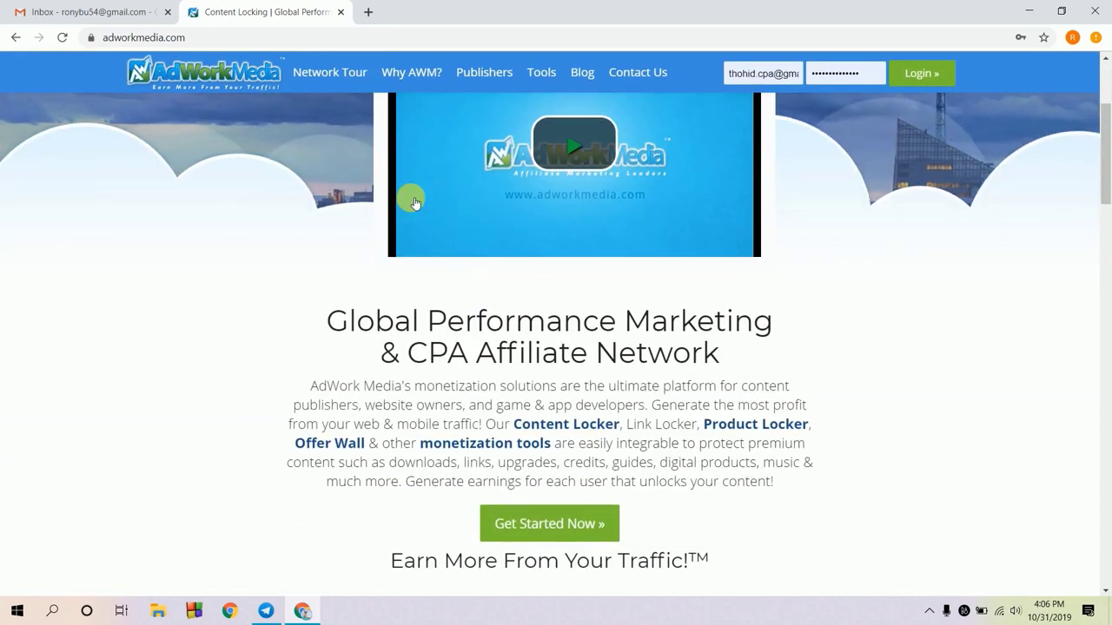
pyautogui.scroll(-1, 412, 201)
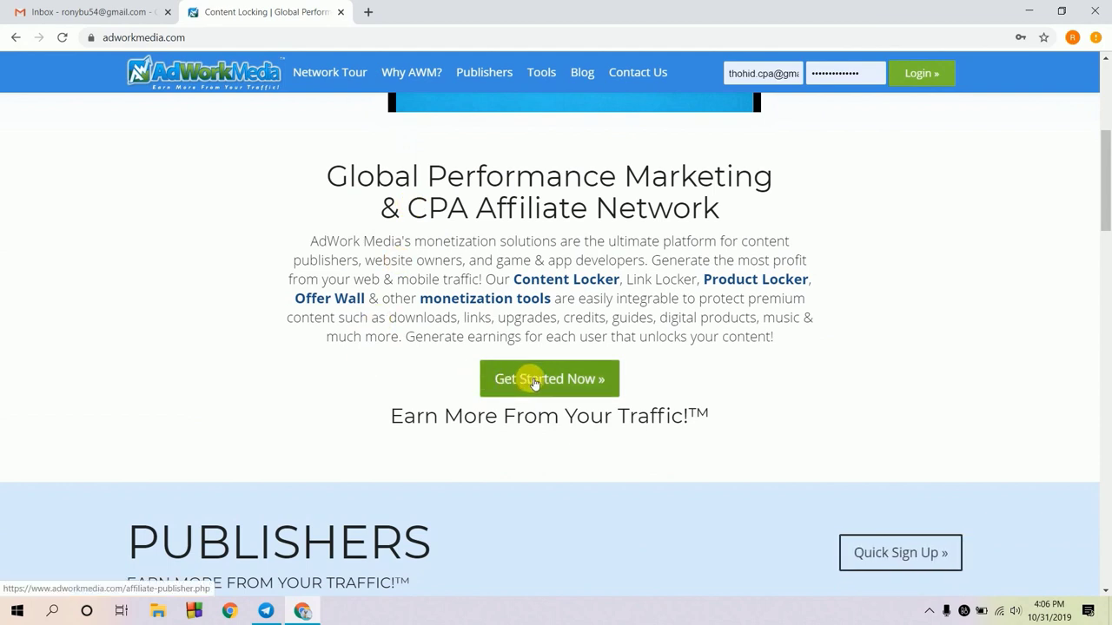
pyautogui.click(534, 383)
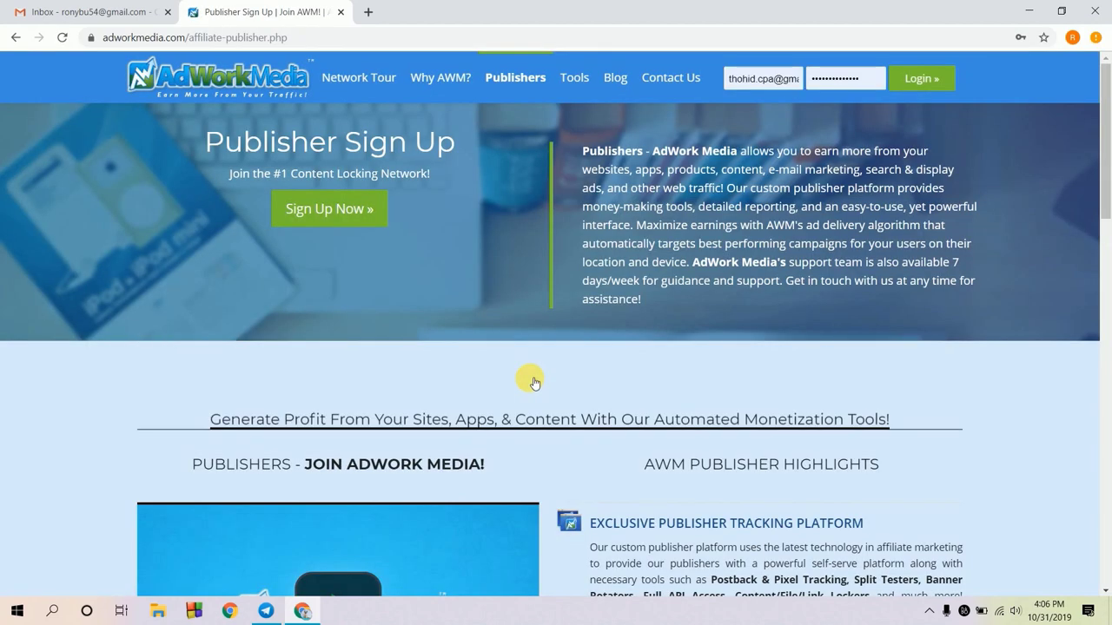
pyautogui.scroll(-5, 400, 335)
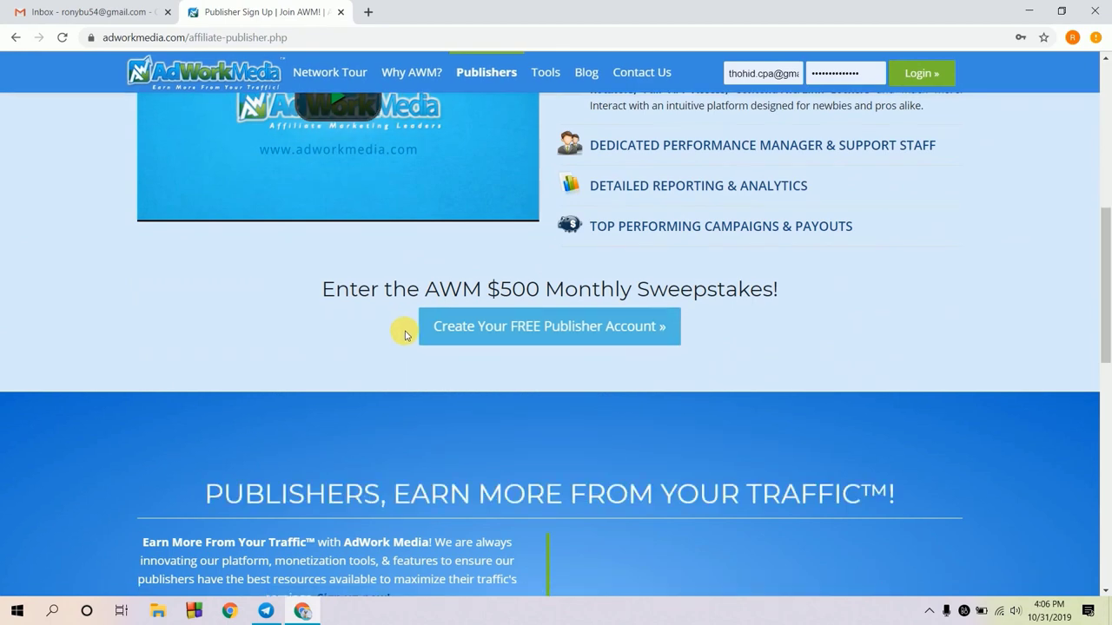
pyautogui.scroll(10, 405, 330)
pyautogui.click(320, 212)
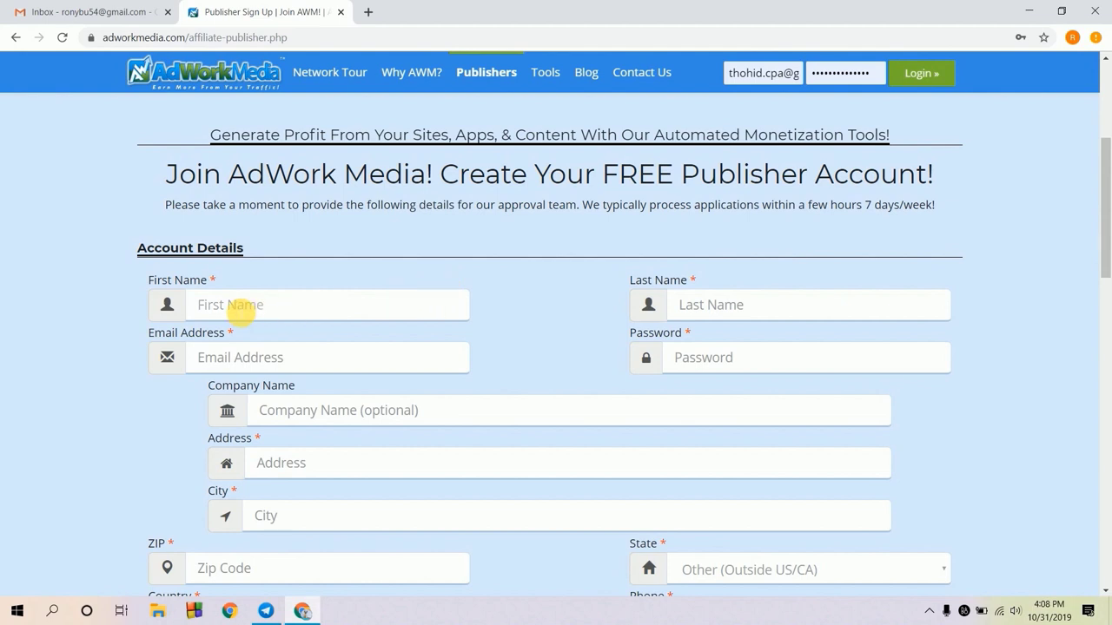
# Enter the applicant's first name and last name
pyautogui.click(237, 310)
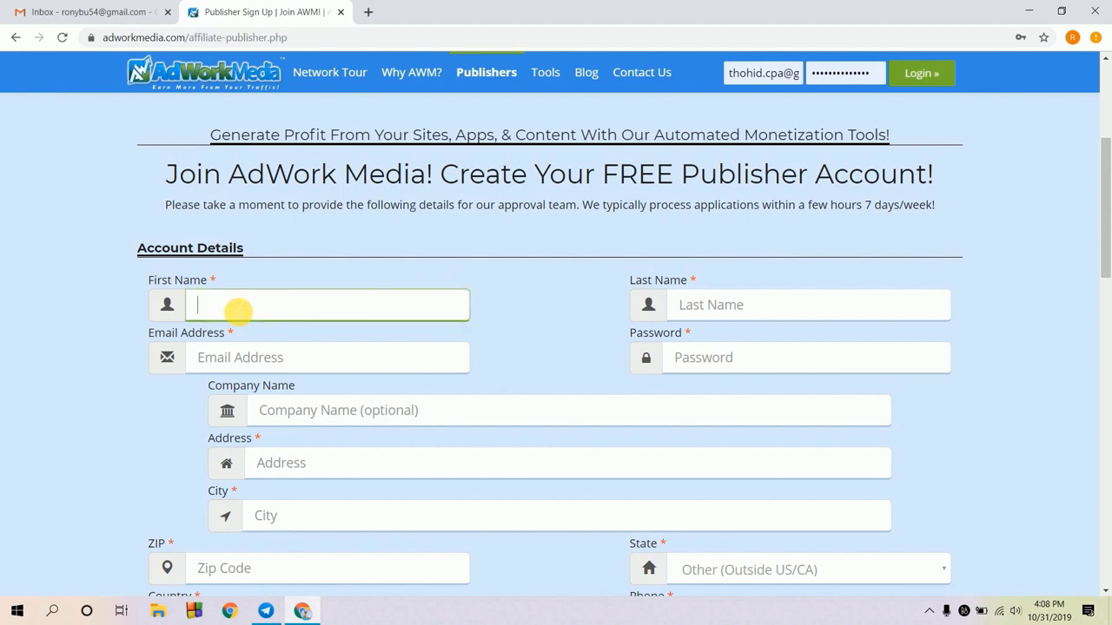
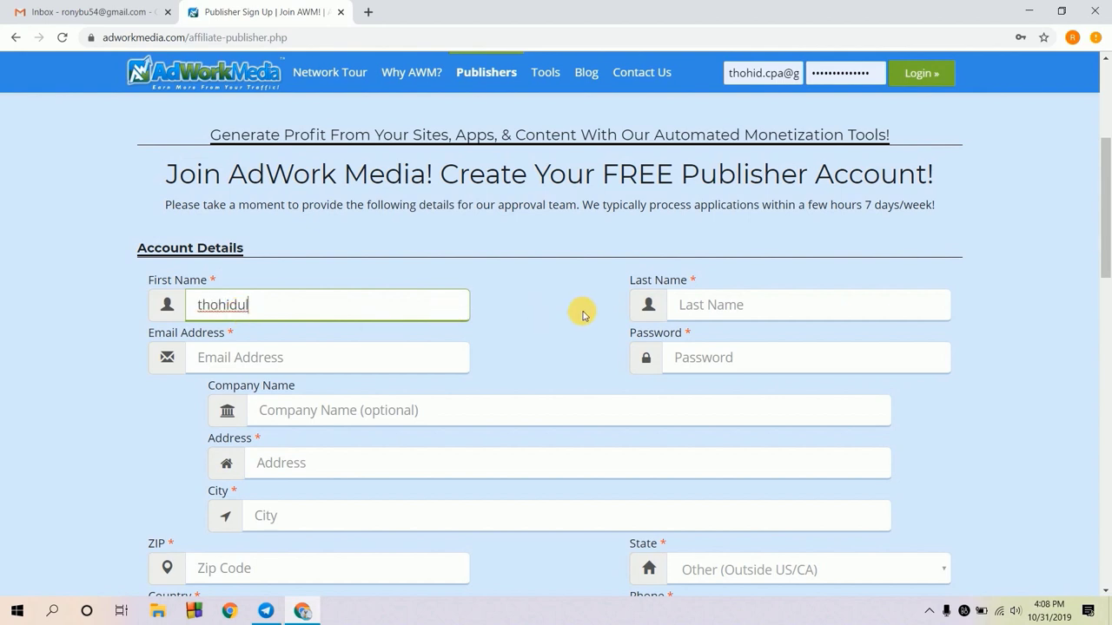
pyautogui.click(712, 313)
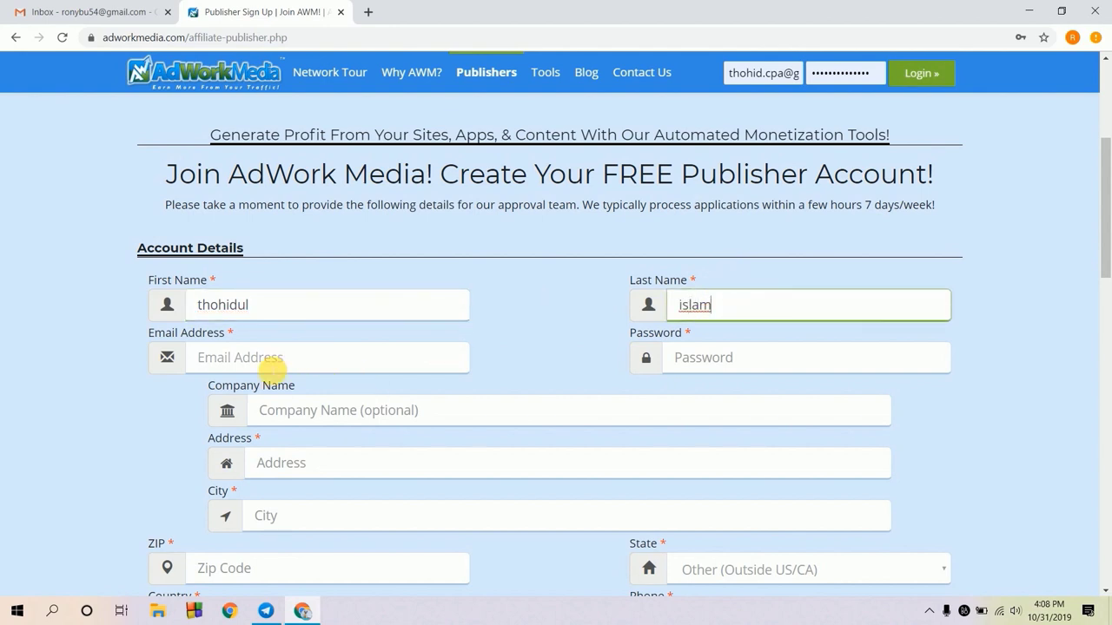
# Paste the Gmail account's e-mail address into the form and type the account password
pyautogui.click(272, 364)
pyautogui.click(86, 12)
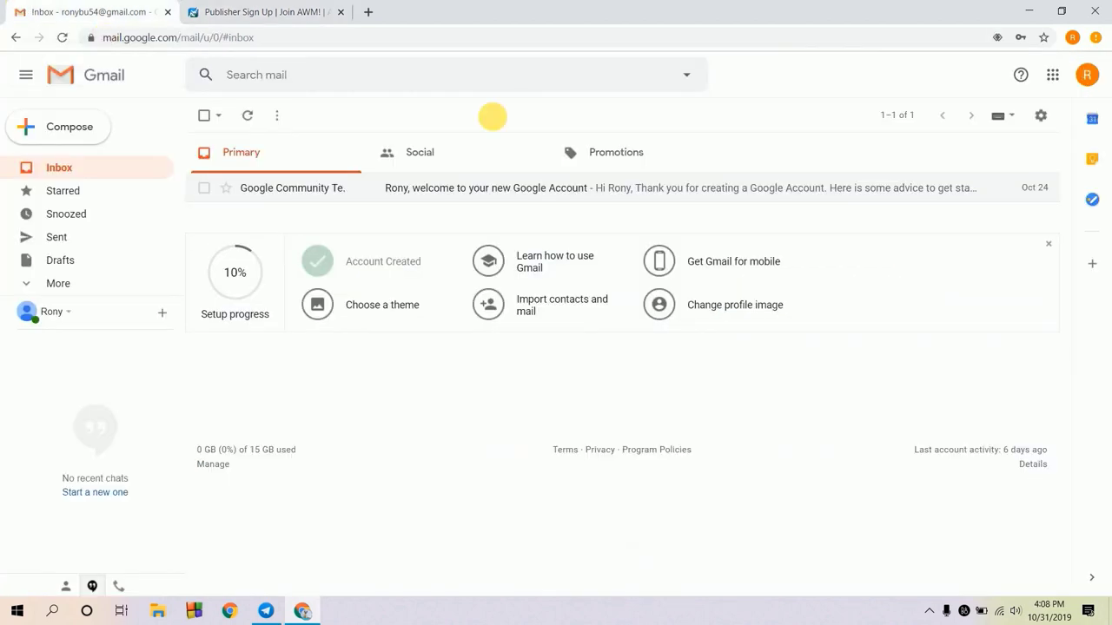
pyautogui.click(1088, 73)
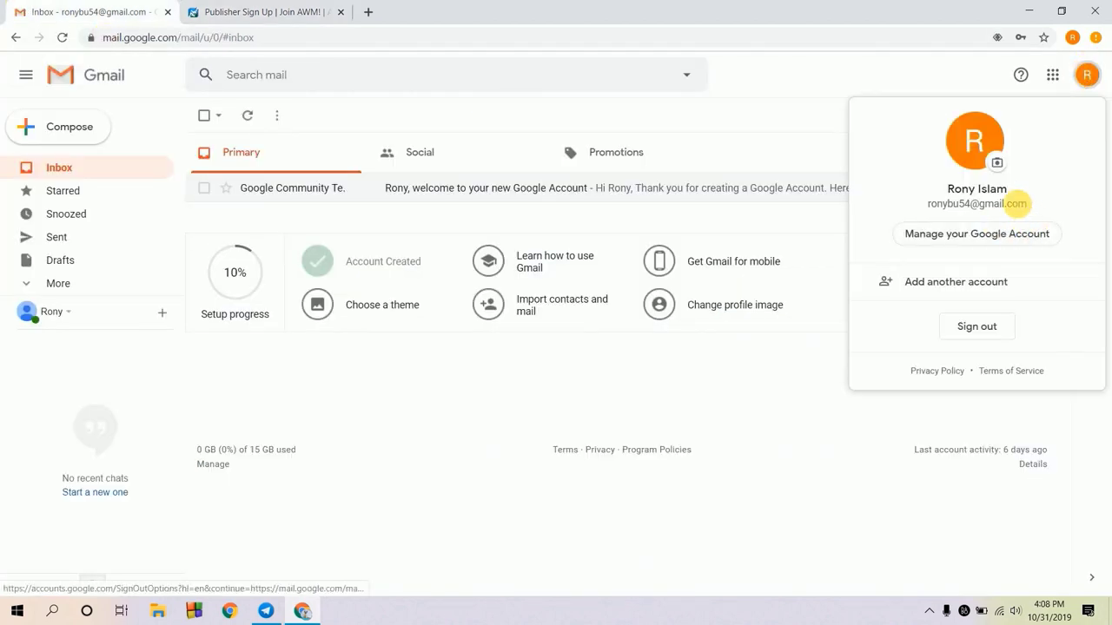
pyautogui.moveTo(1034, 205); pyautogui.dragTo(923, 207)
pyautogui.rightClick(959, 210)
pyautogui.click(903, 214)
pyautogui.click(292, 10)
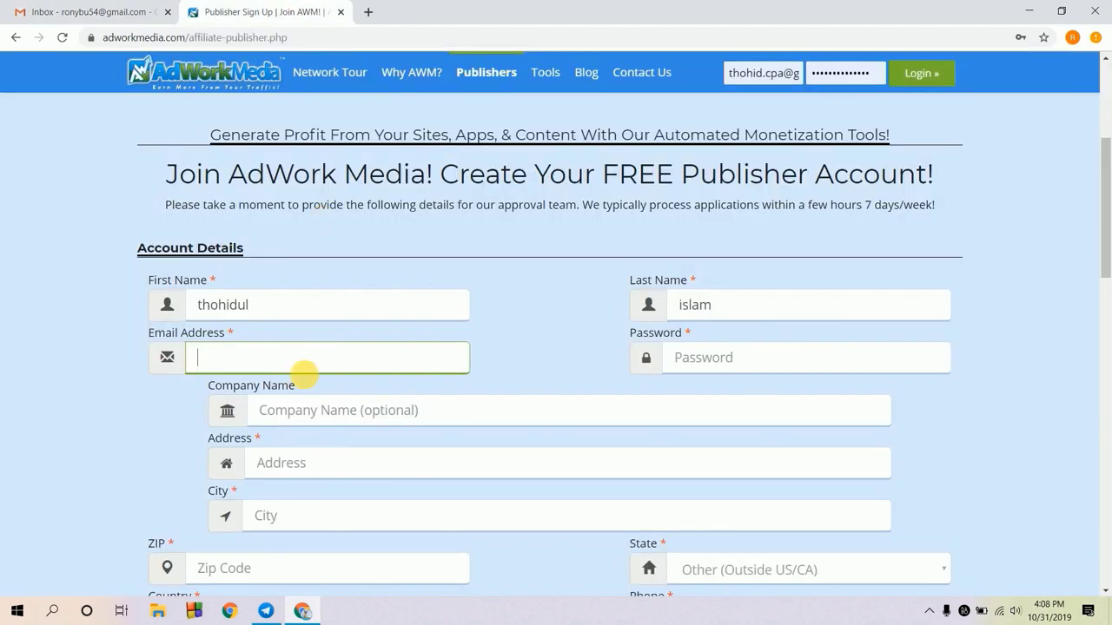
pyautogui.rightClick(300, 367)
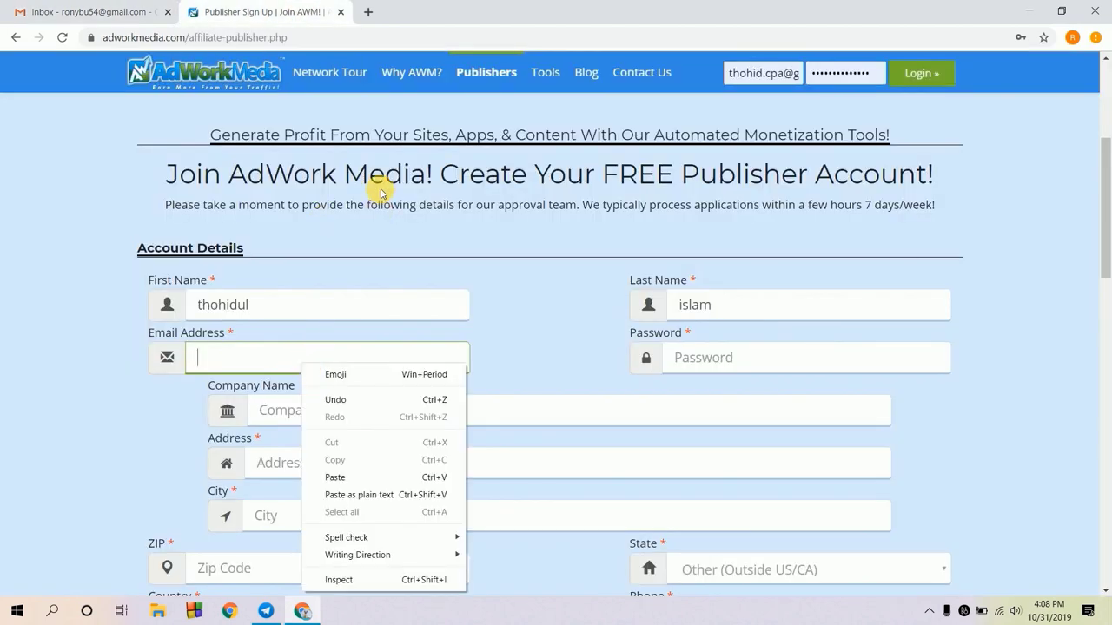
pyautogui.click(360, 477)
pyautogui.click(735, 356)
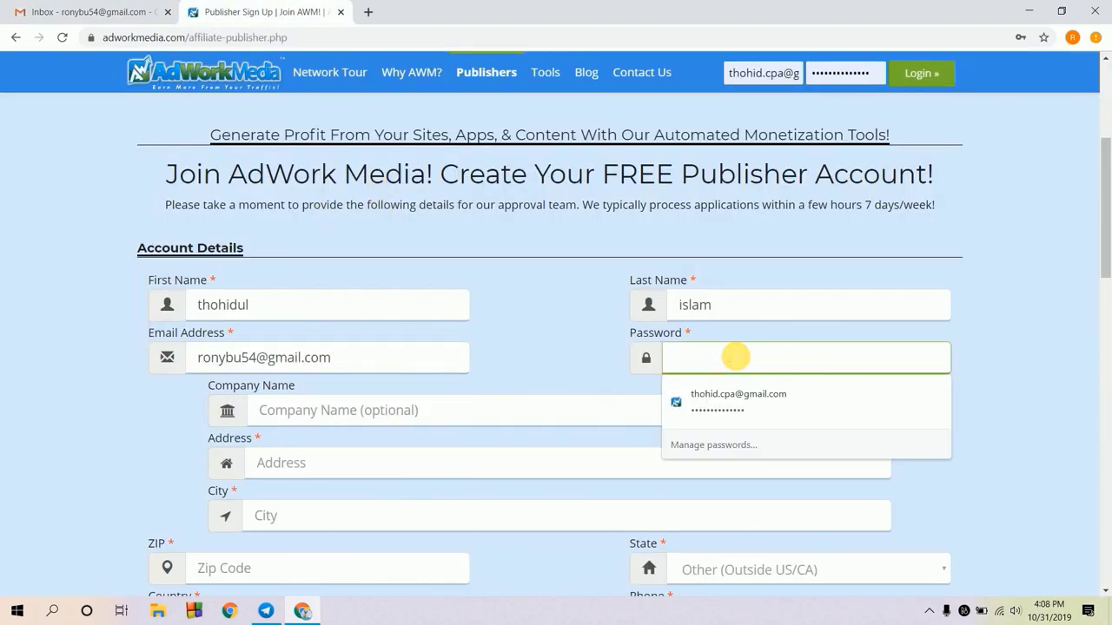
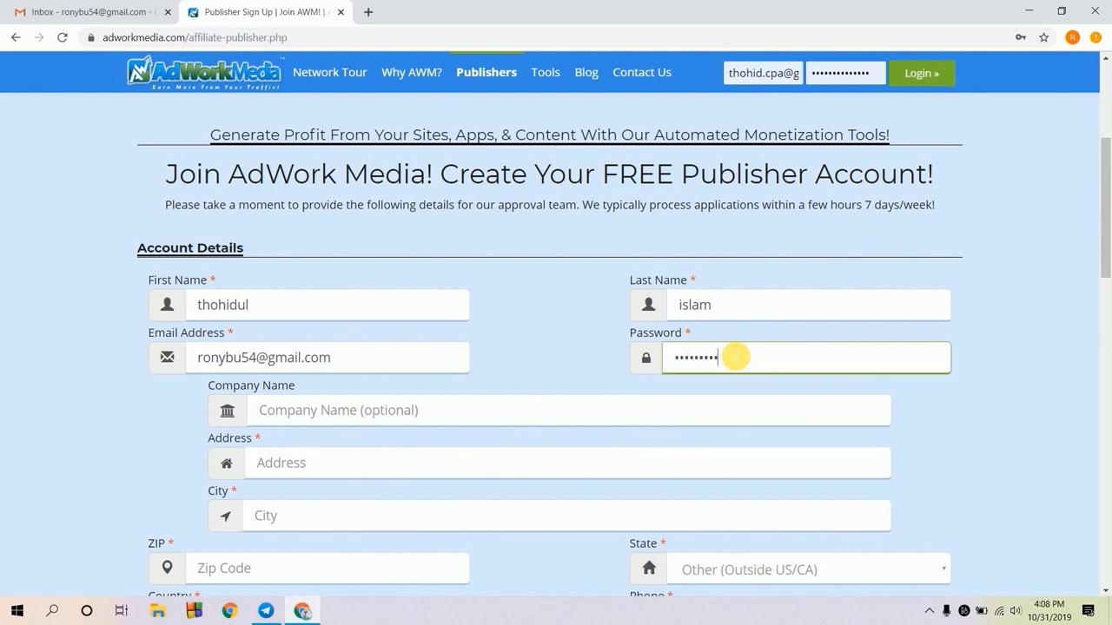
# Correct the first name's spelling and copy it into the Company Name field
pyautogui.click(363, 419)
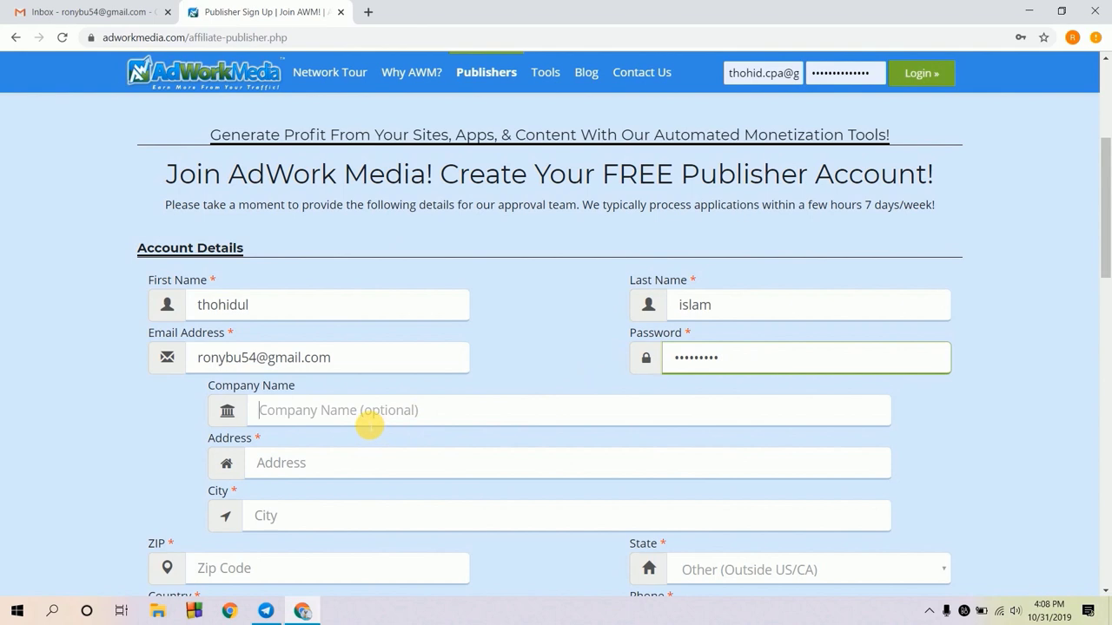
pyautogui.moveTo(259, 309); pyautogui.dragTo(202, 306)
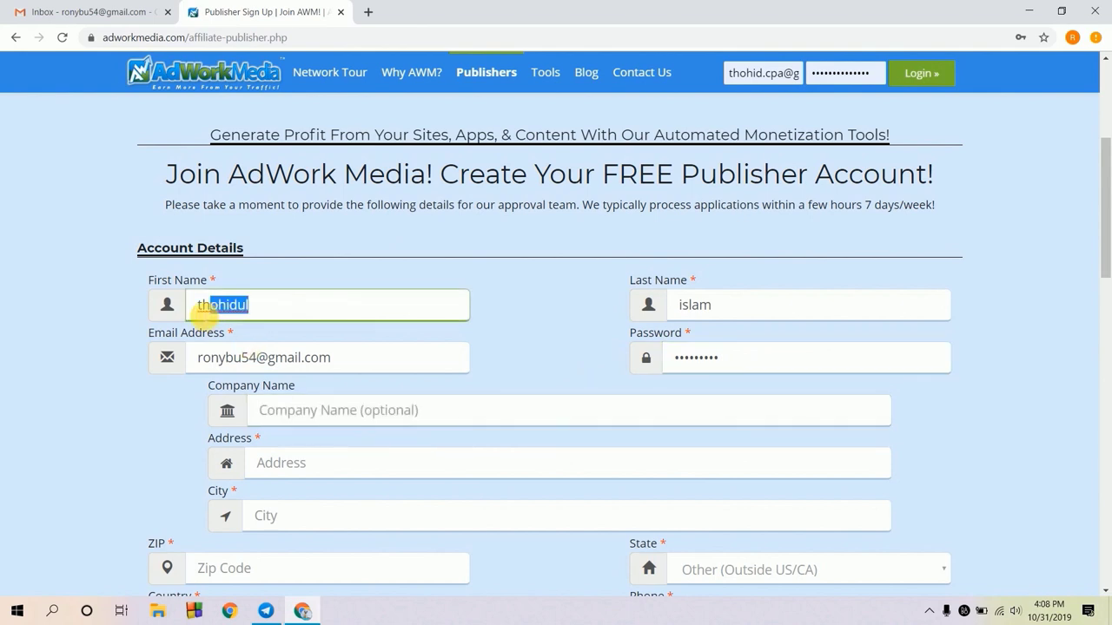
pyautogui.rightClick(221, 312)
pyautogui.click(244, 315)
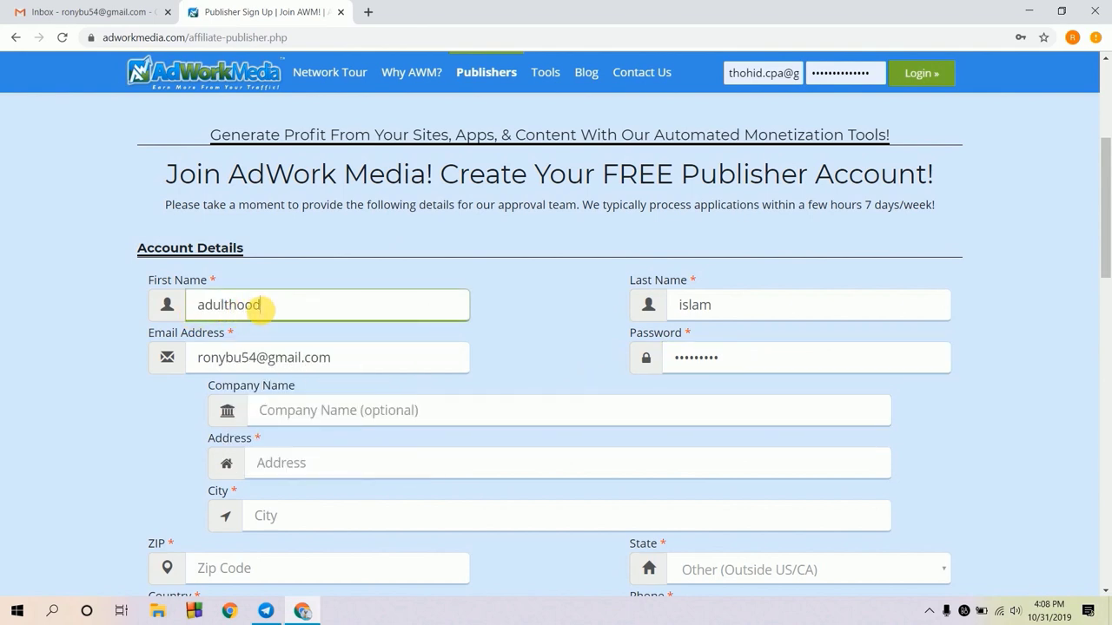
pyautogui.moveTo(297, 306); pyautogui.dragTo(179, 303)
pyautogui.press('BackSpace')
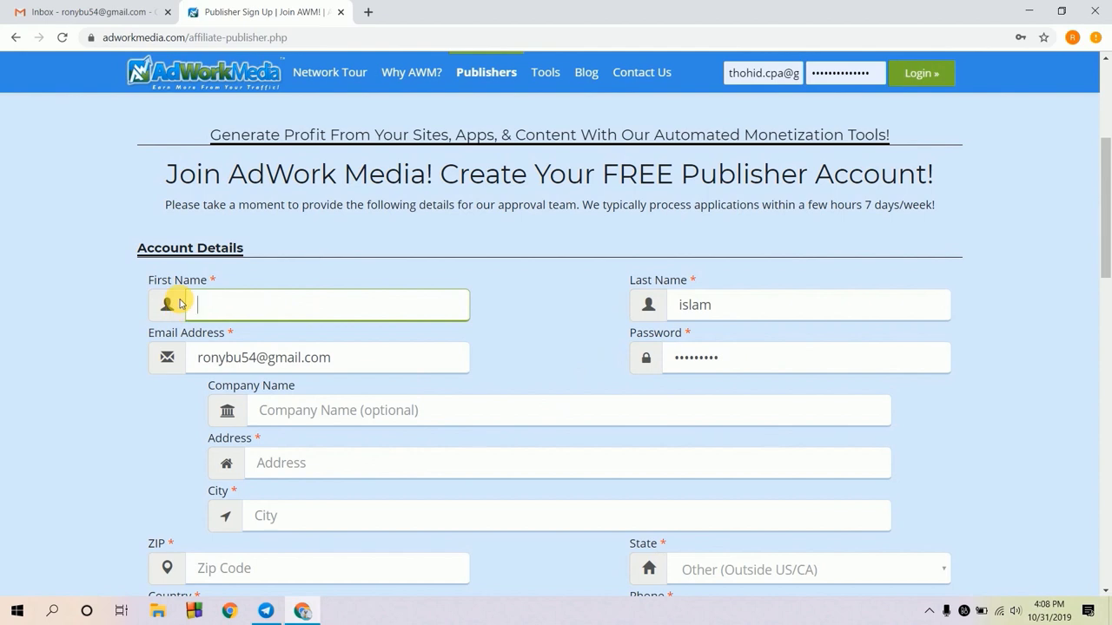
pyautogui.write('thohidu')
pyautogui.moveTo(250, 305); pyautogui.dragTo(179, 303)
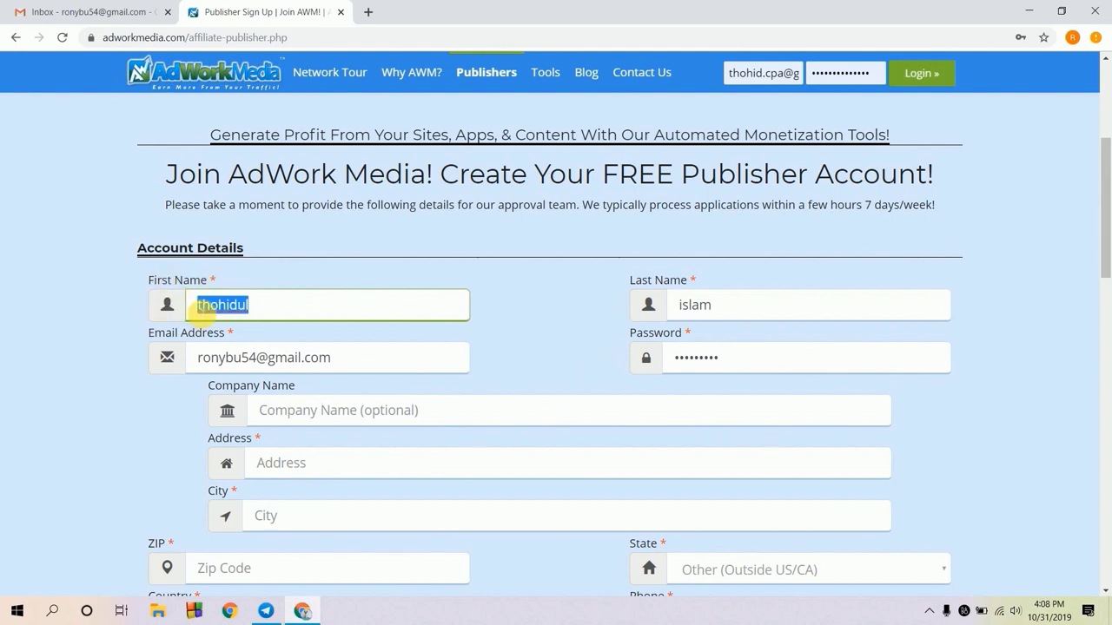
pyautogui.rightClick(201, 309)
pyautogui.click(260, 423)
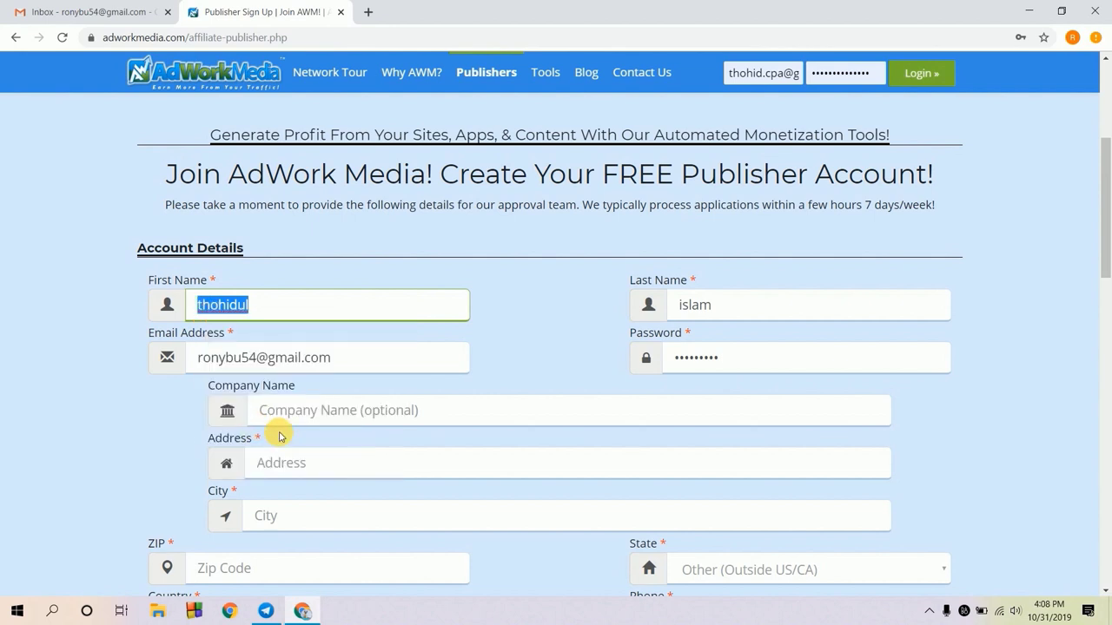
pyautogui.rightClick(290, 416)
pyautogui.click(352, 292)
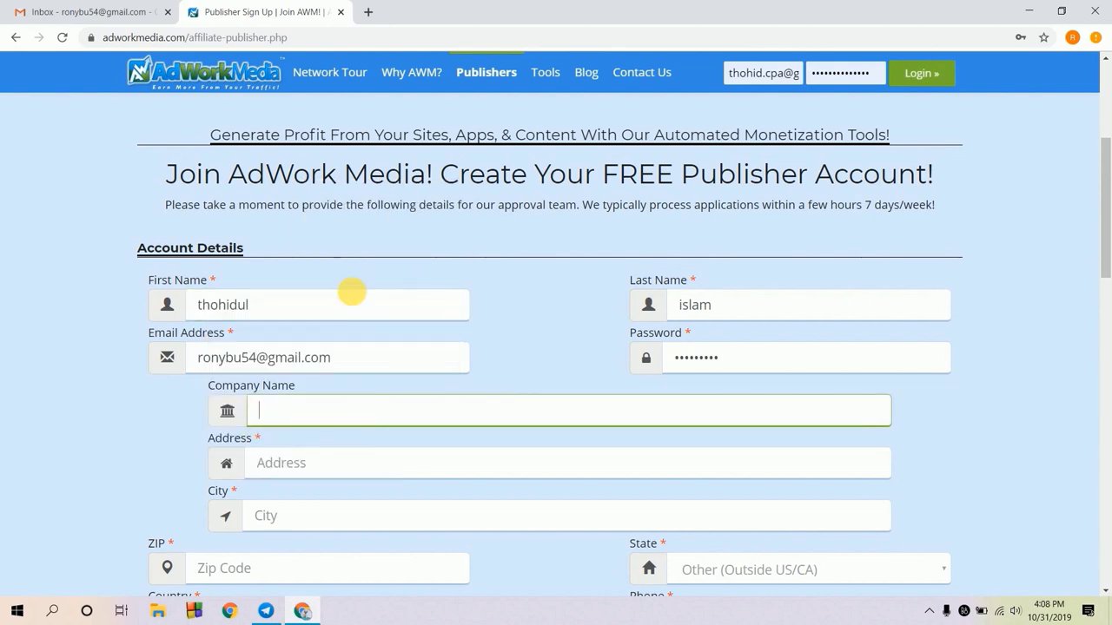
# Fill in the street address, city and ZIP code
pyautogui.click(303, 466)
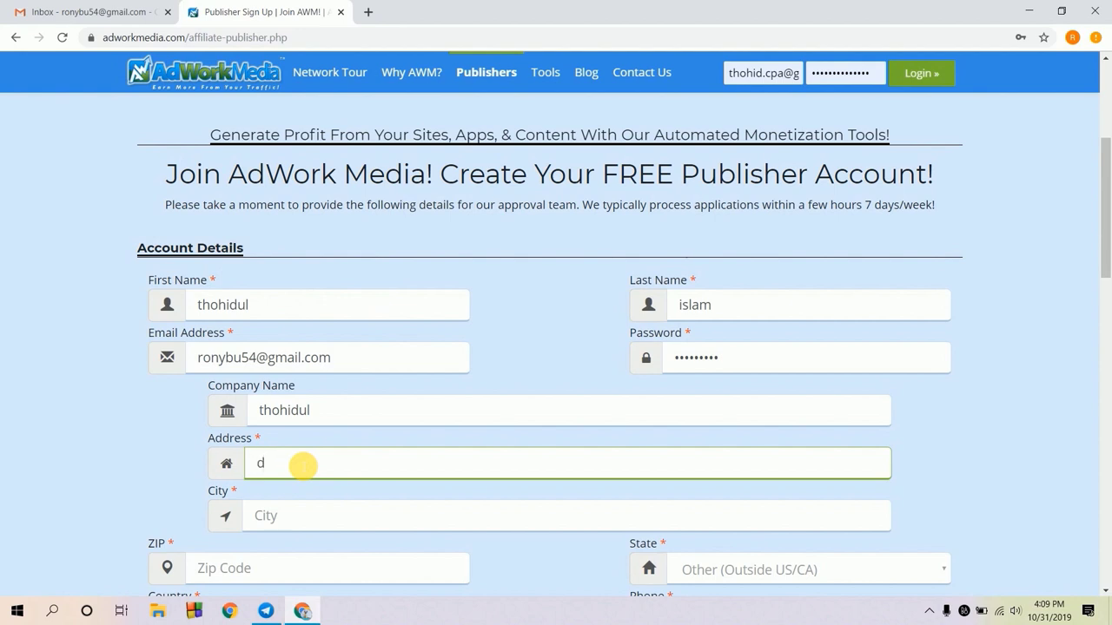
pyautogui.write('aka')
pyautogui.click(317, 519)
pyautogui.write('dhaka')
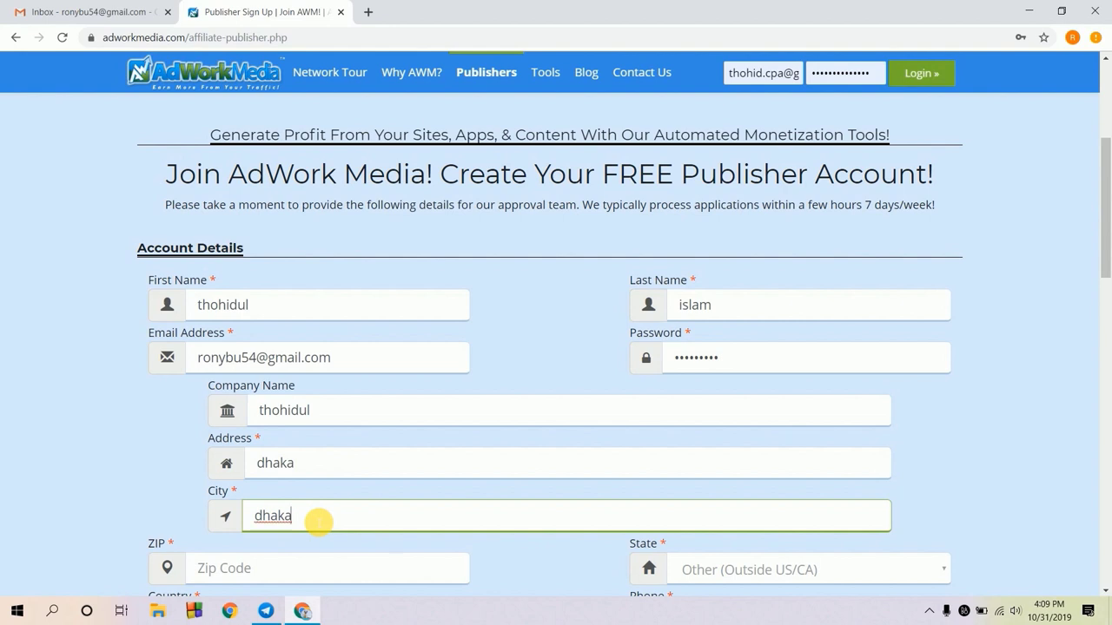
pyautogui.scroll(-2, 318, 518)
pyautogui.click(229, 429)
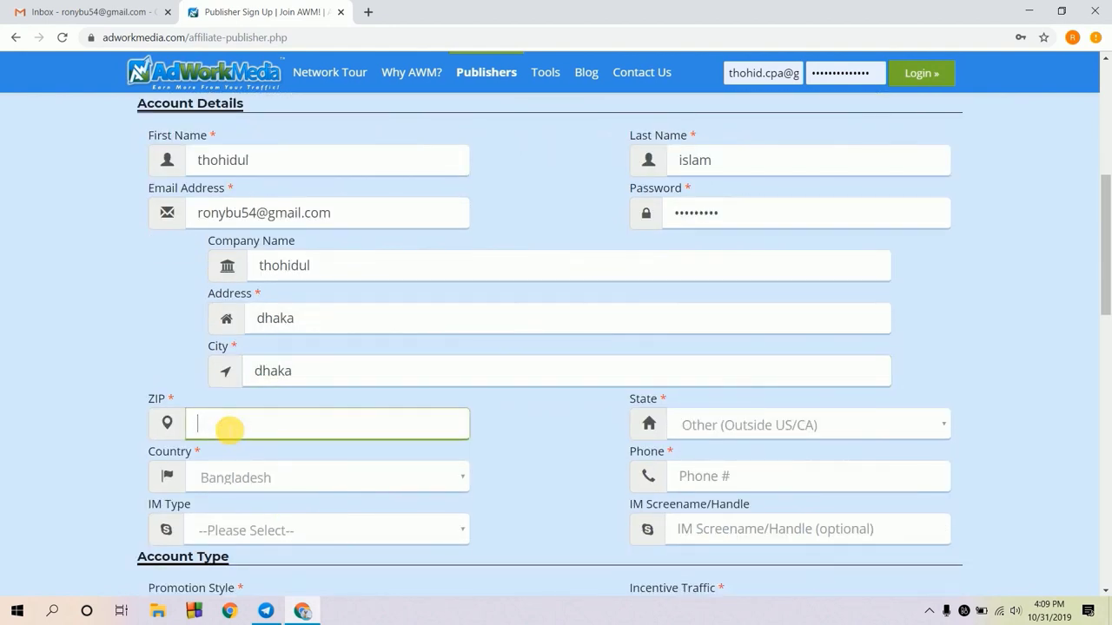
pyautogui.write('1215')
# Keep state as Other (Outside US/CA) and set country to Bangladesh
pyautogui.click(781, 423)
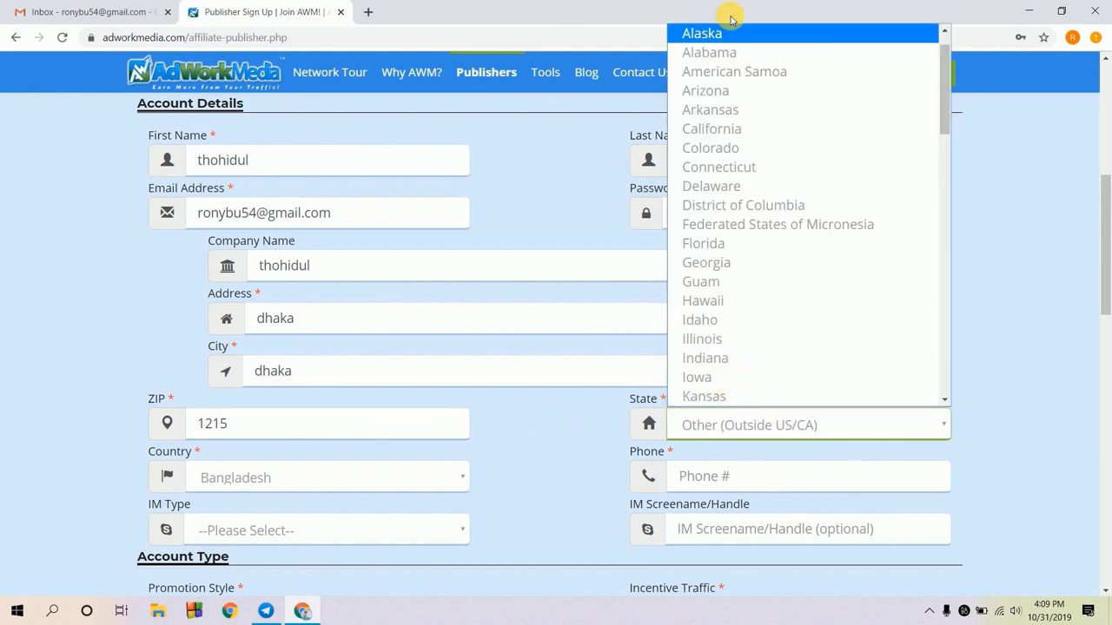
pyautogui.click(740, 52)
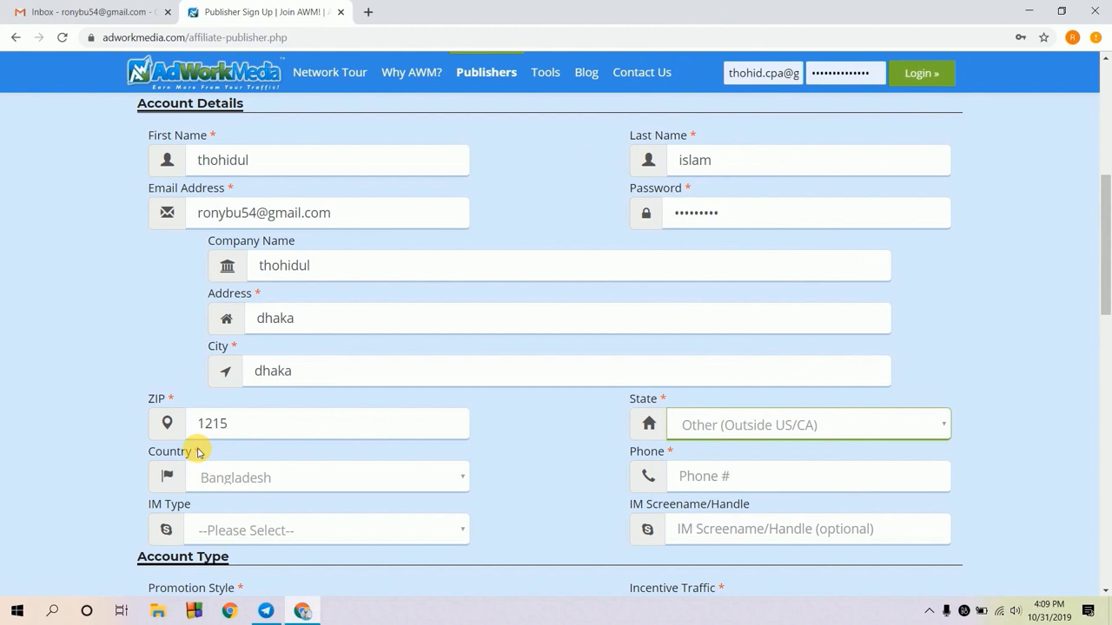
pyautogui.click(221, 474)
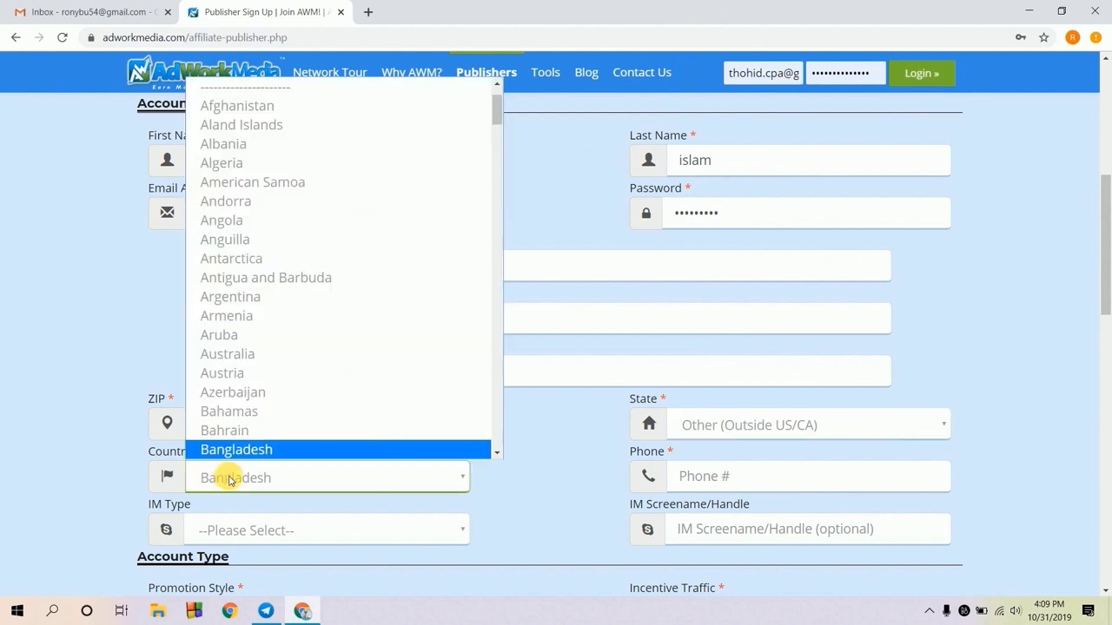
pyautogui.scroll(-1, 226, 451)
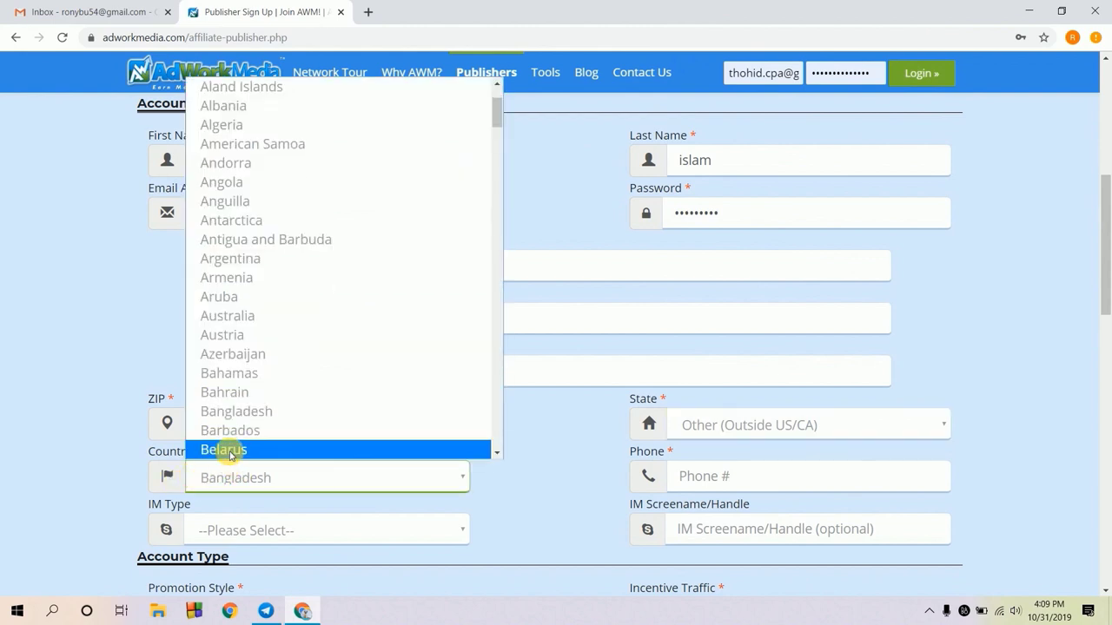
pyautogui.click(228, 450)
pyautogui.click(241, 466)
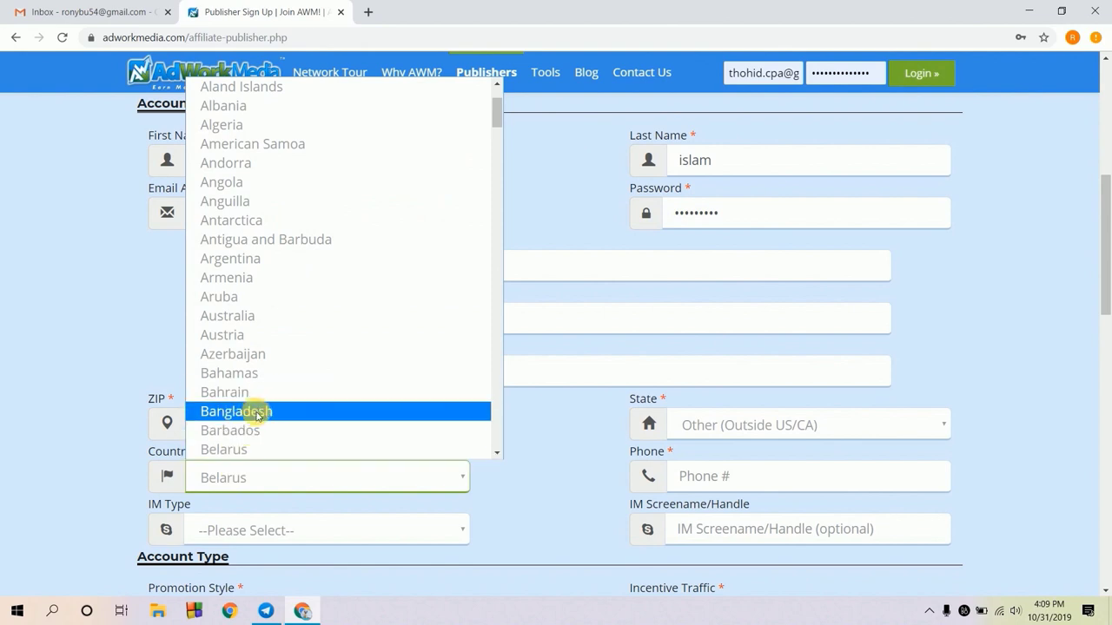
pyautogui.click(258, 407)
# Enter the applicant's phone number
pyautogui.click(720, 476)
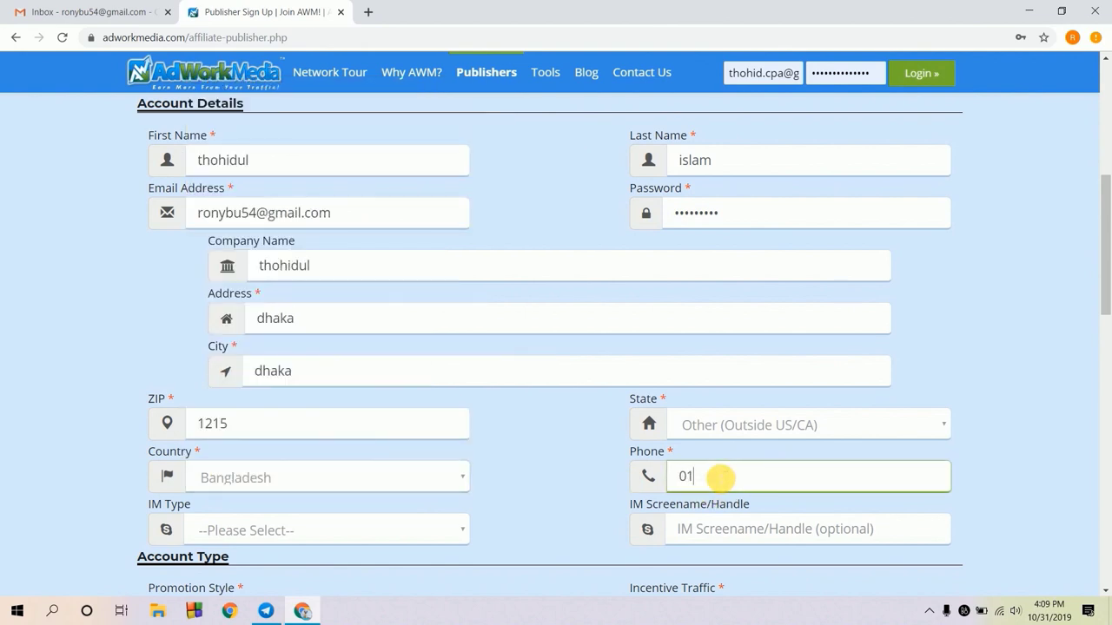
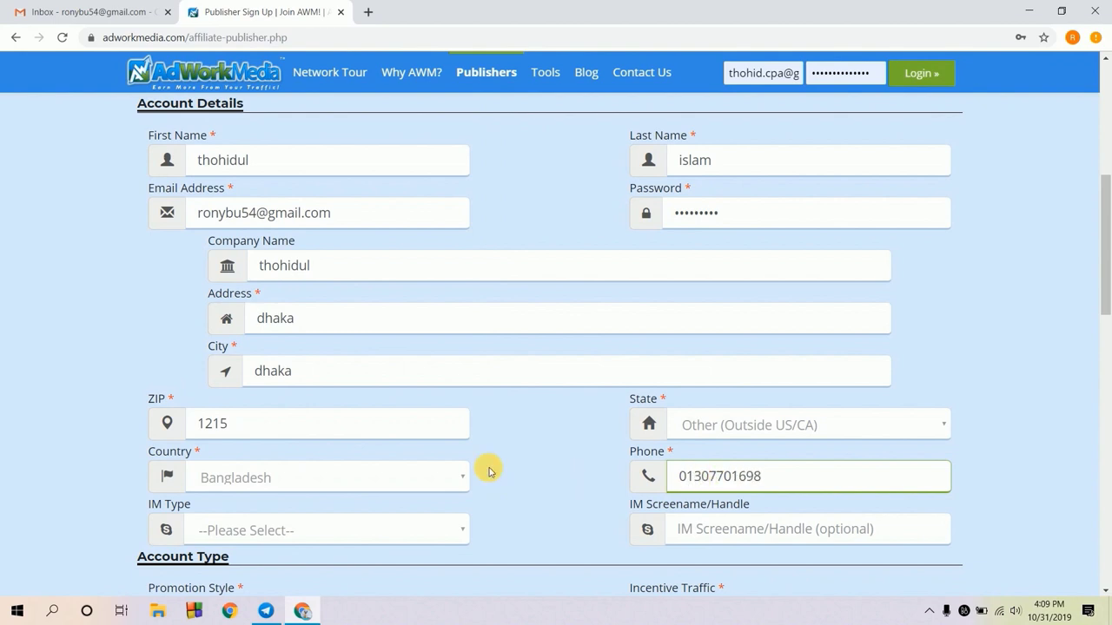
pyautogui.scroll(-3, 489, 467)
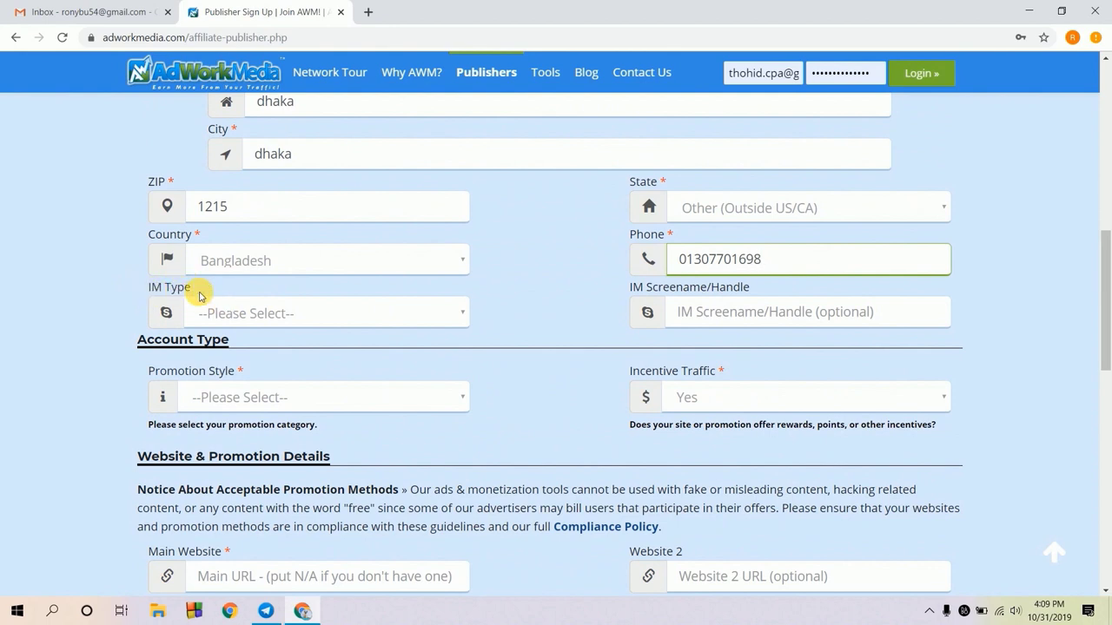
# Choose Skype as IM Type and enter the Skype screen name
pyautogui.click(271, 314)
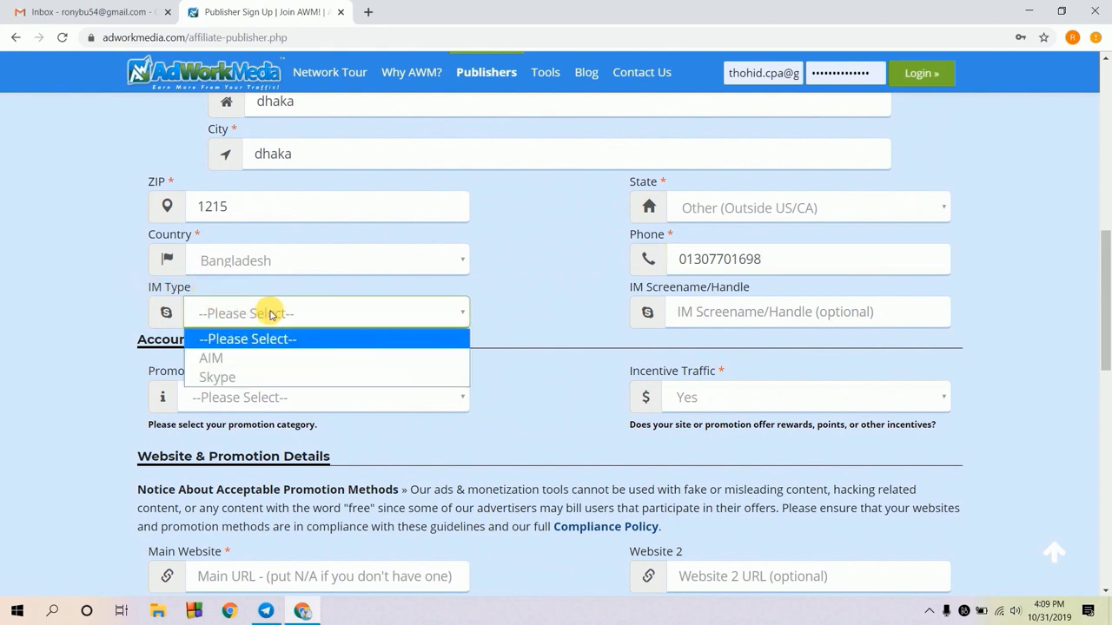
pyautogui.click(266, 377)
pyautogui.click(727, 317)
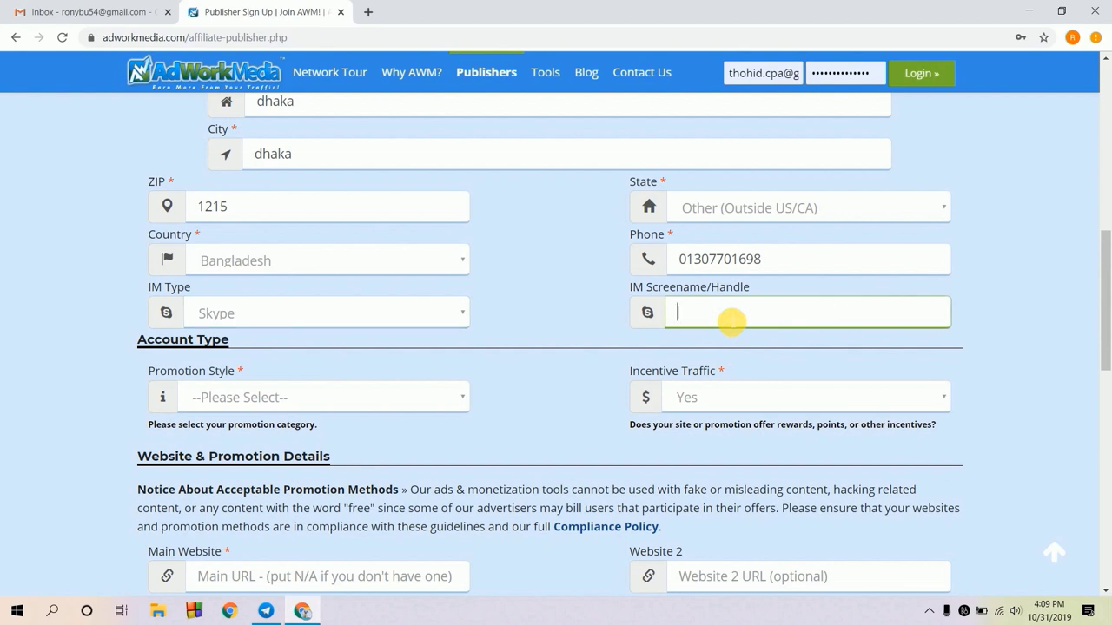
pyautogui.write('thohid')
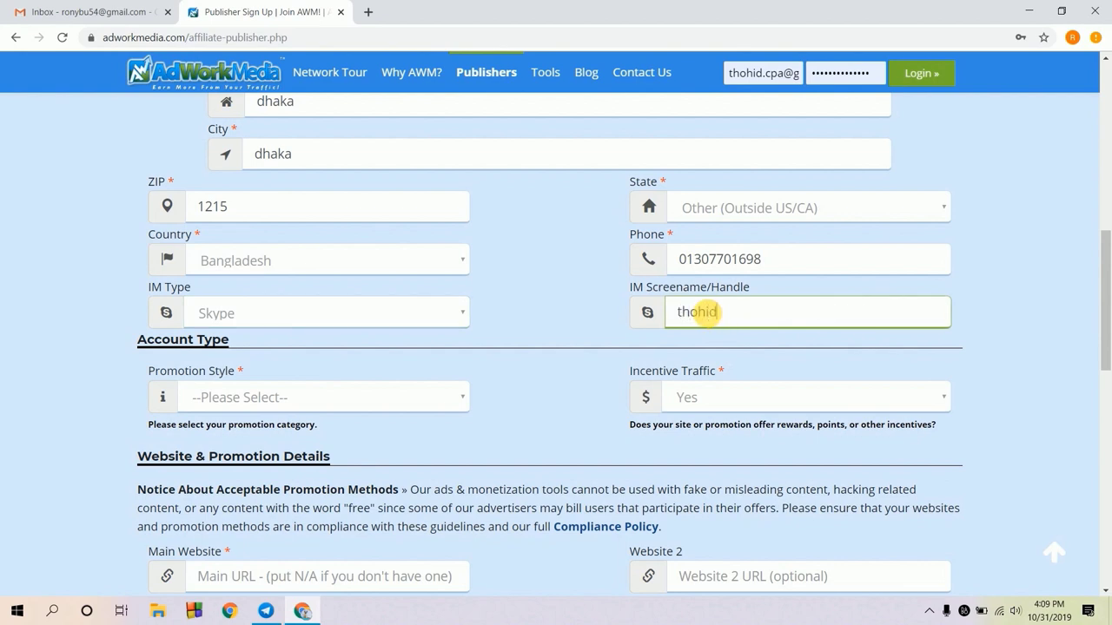
pyautogui.write('pec')
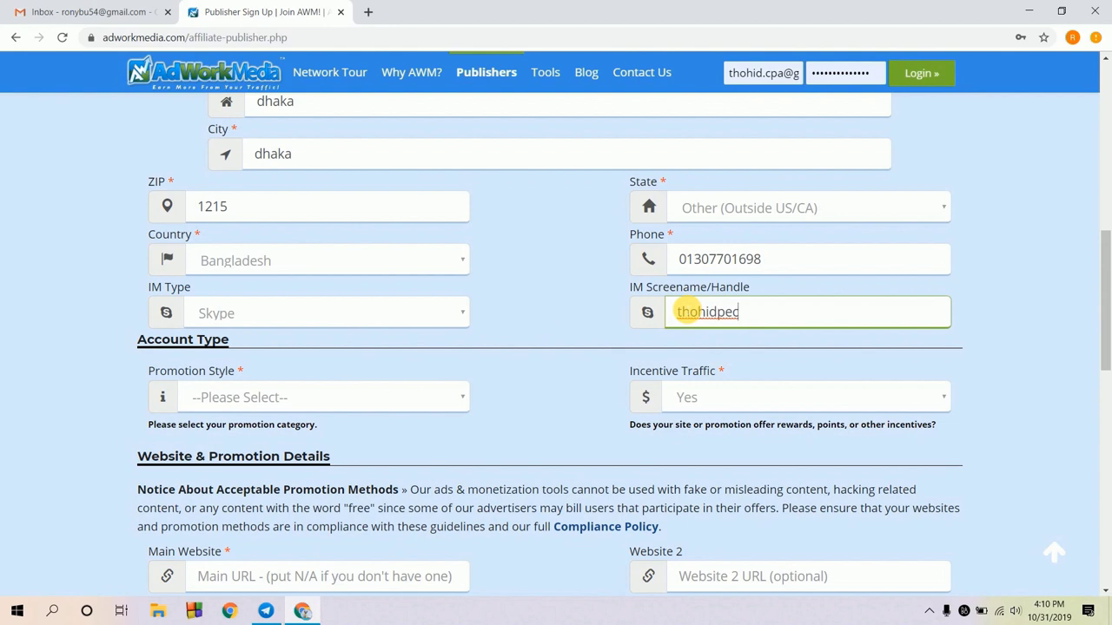
# Set Promotion Style to PPC/PPV/Display/Social Promotion and Incentive Traffic to No
pyautogui.scroll(3, 686, 312)
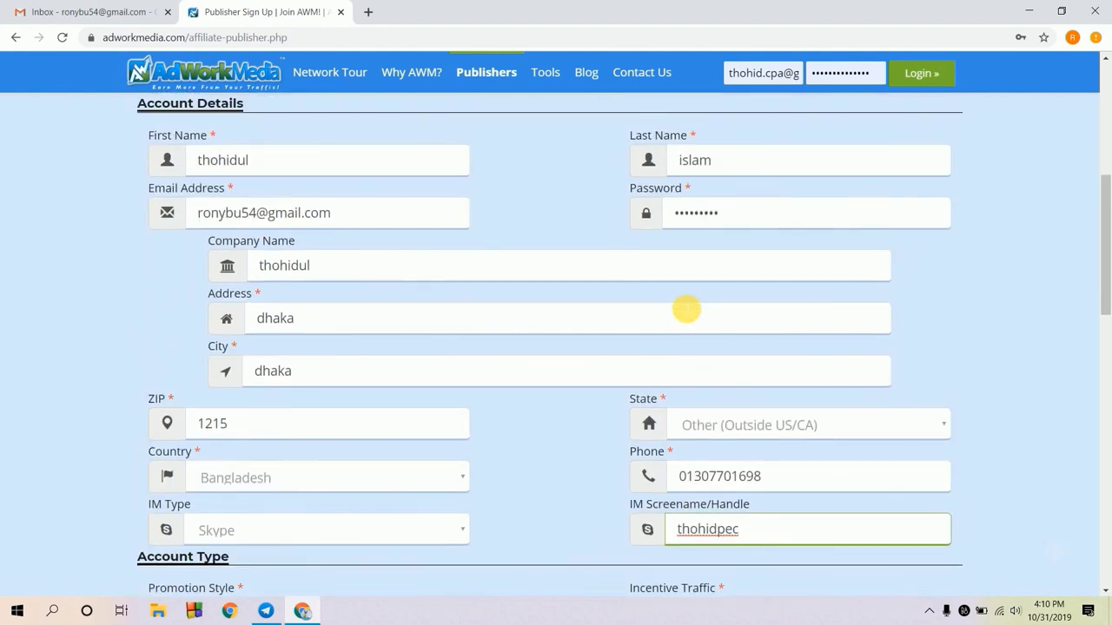
pyautogui.scroll(1, 687, 308)
pyautogui.scroll(-5, 686, 308)
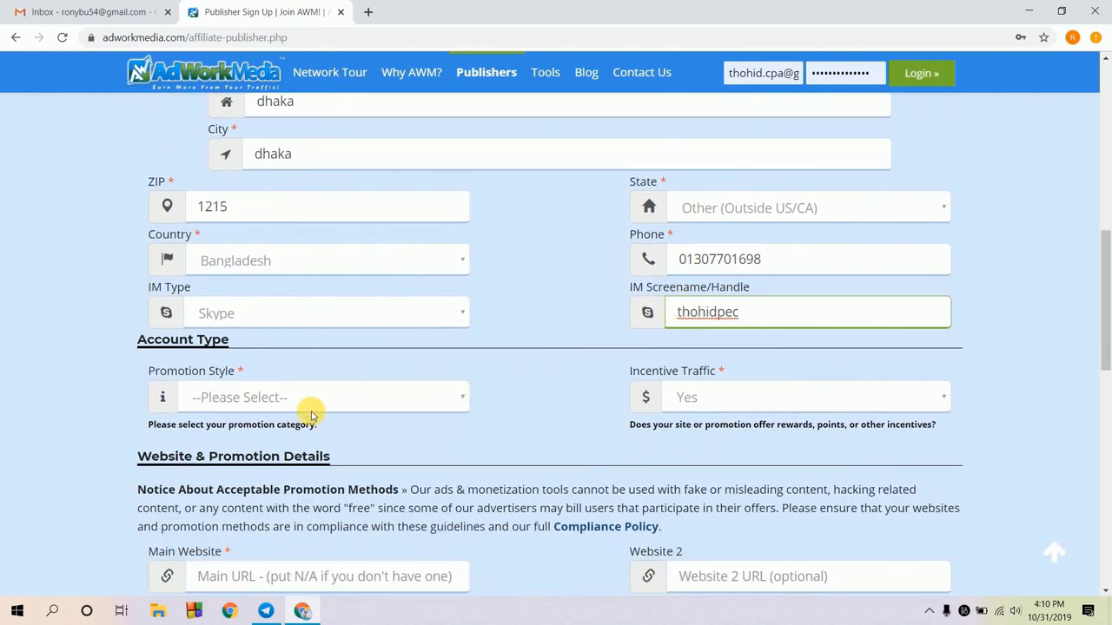
pyautogui.click(359, 403)
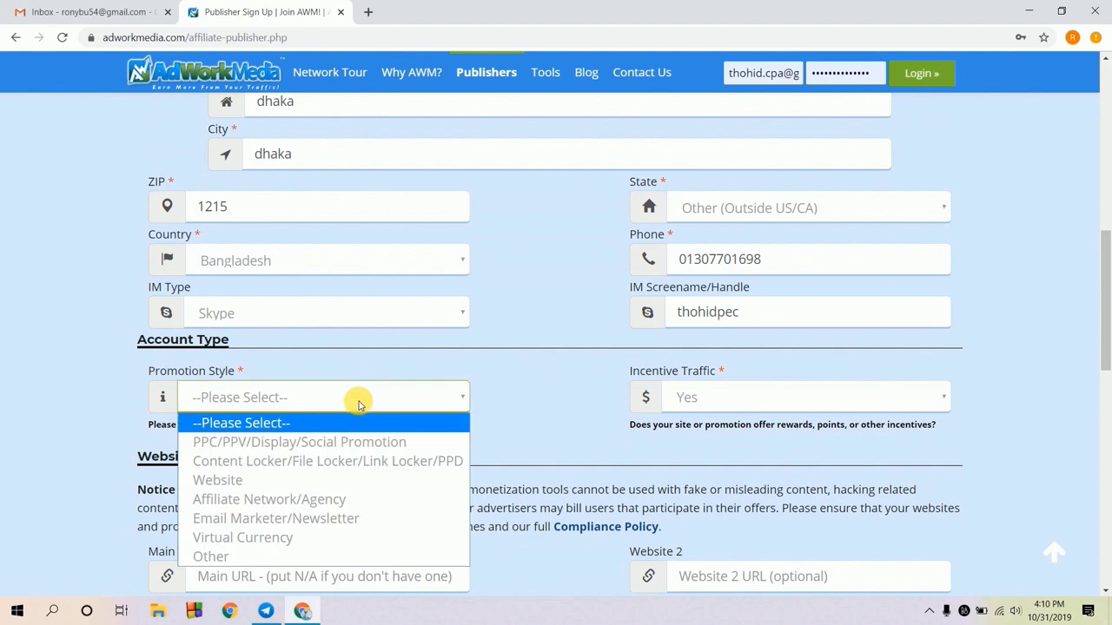
pyautogui.click(323, 443)
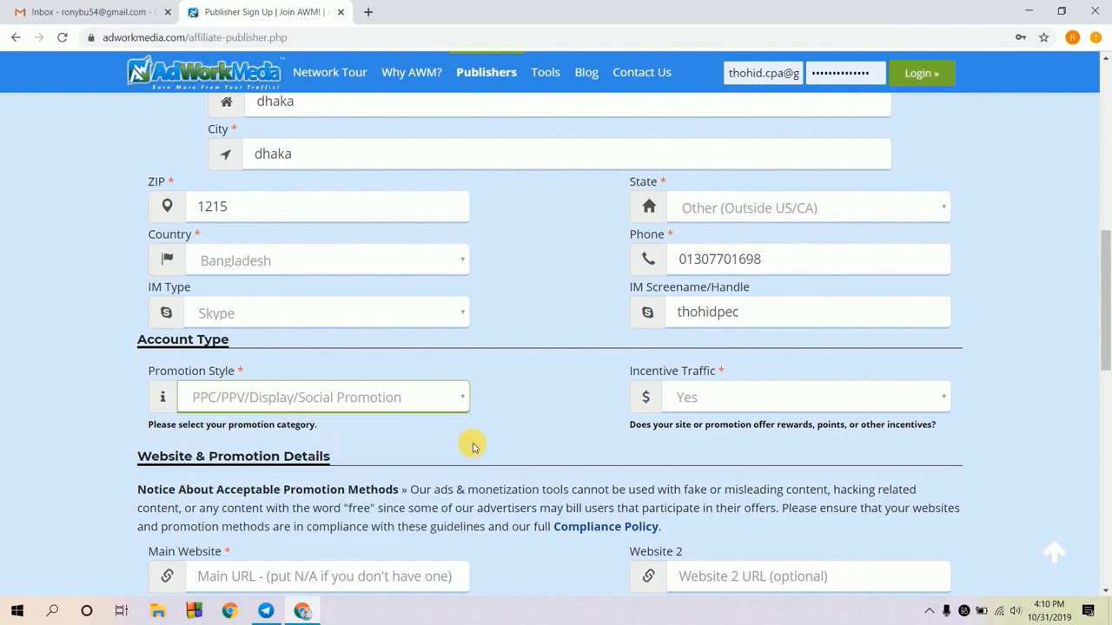
pyautogui.click(721, 399)
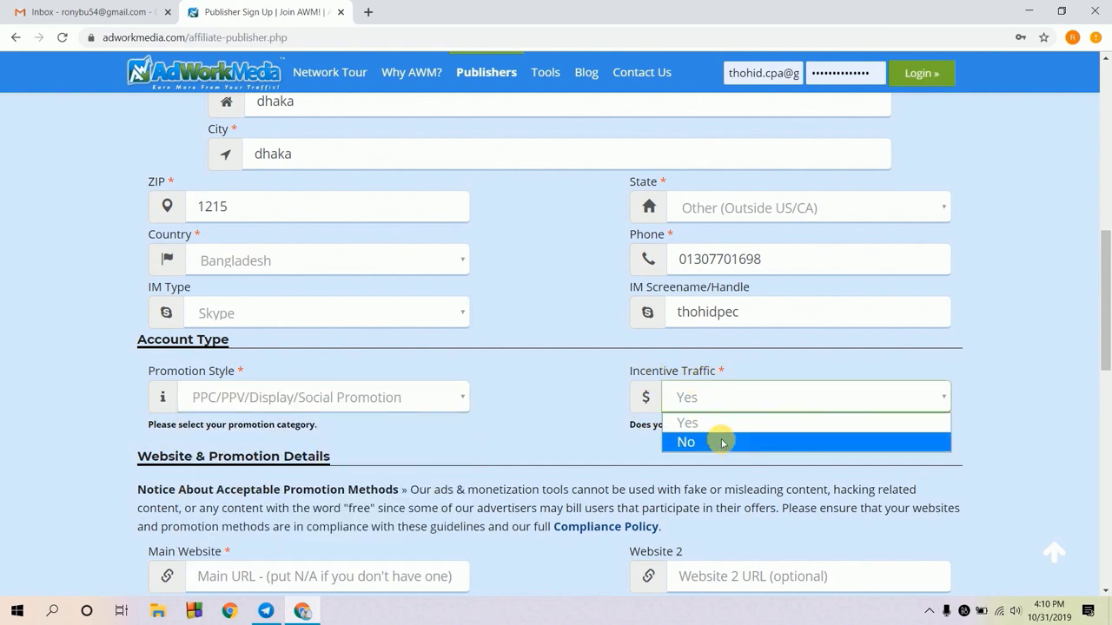
pyautogui.click(720, 442)
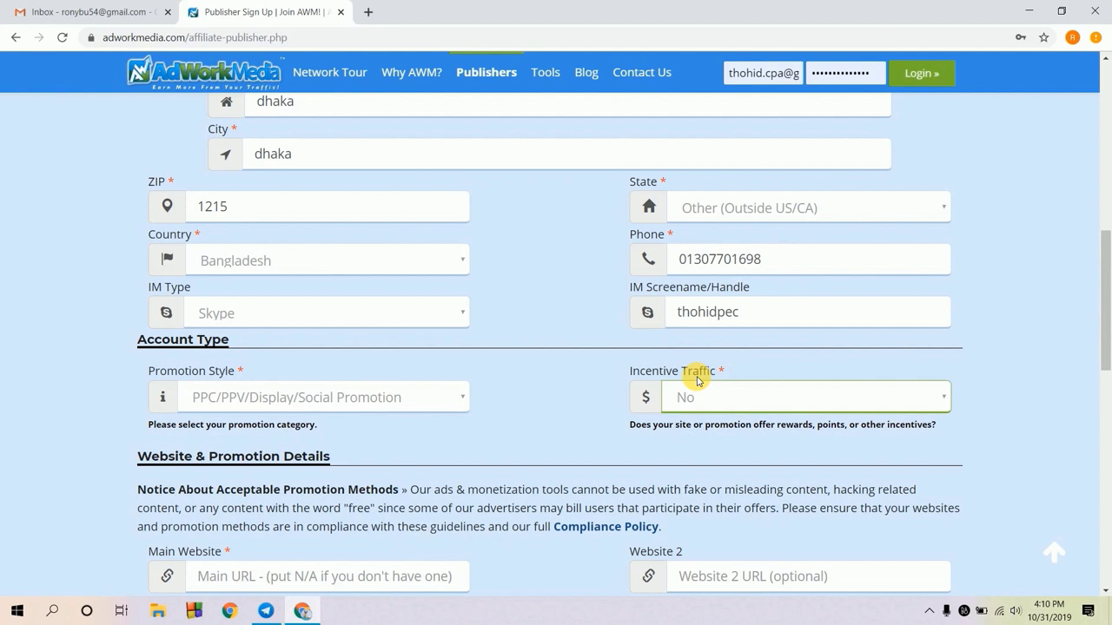
# Enter getdoooffer.clue as the main website
pyautogui.scroll(-2, 538, 417)
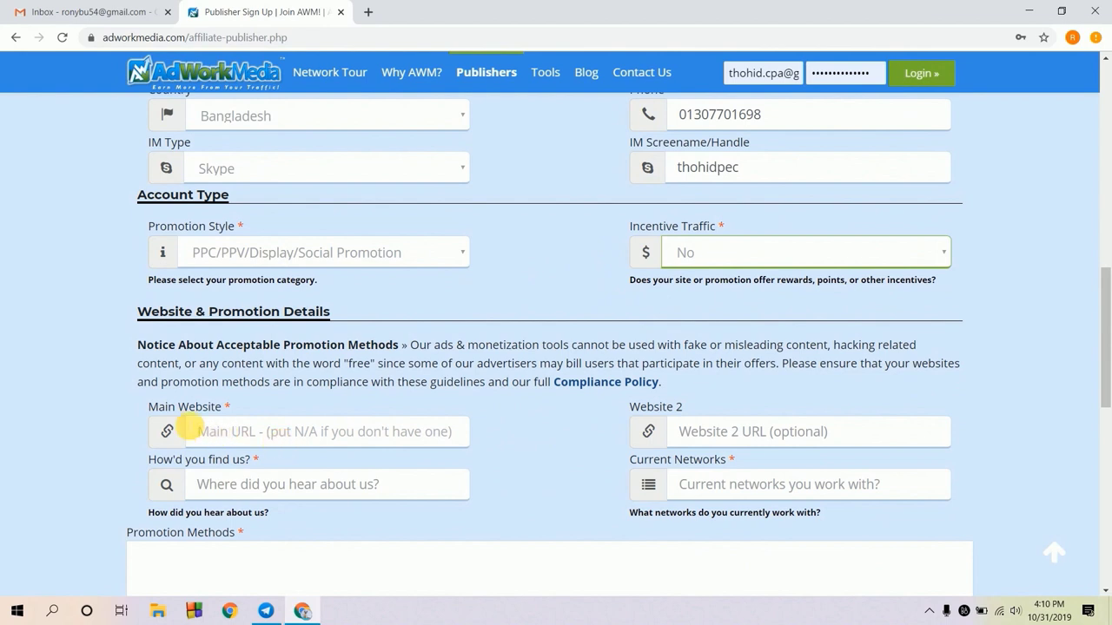
pyautogui.click(235, 437)
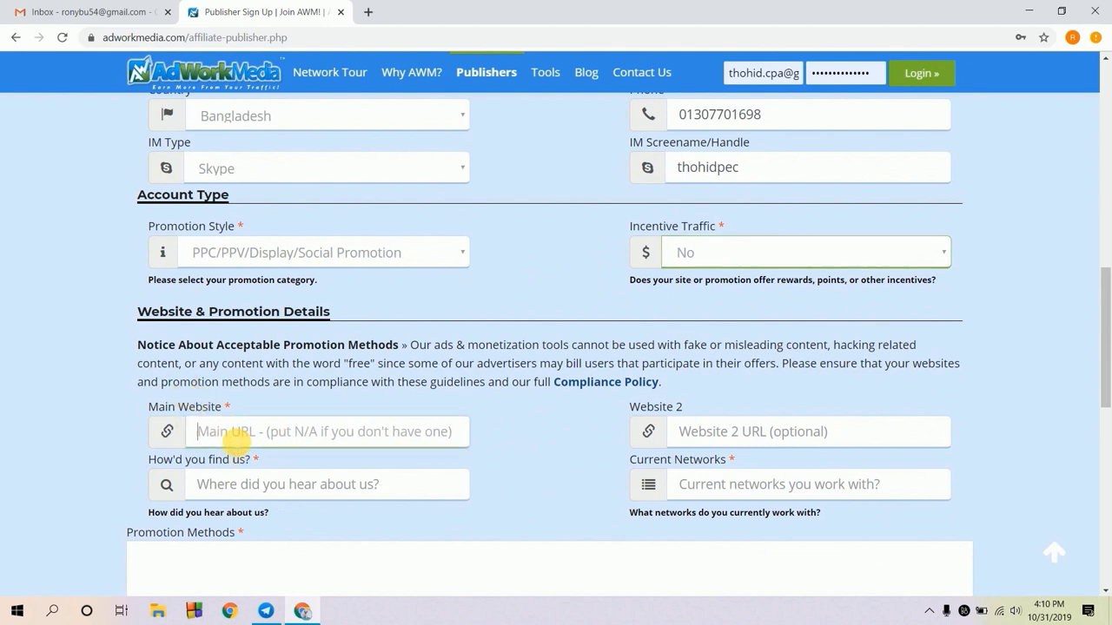
pyautogui.write('ge')
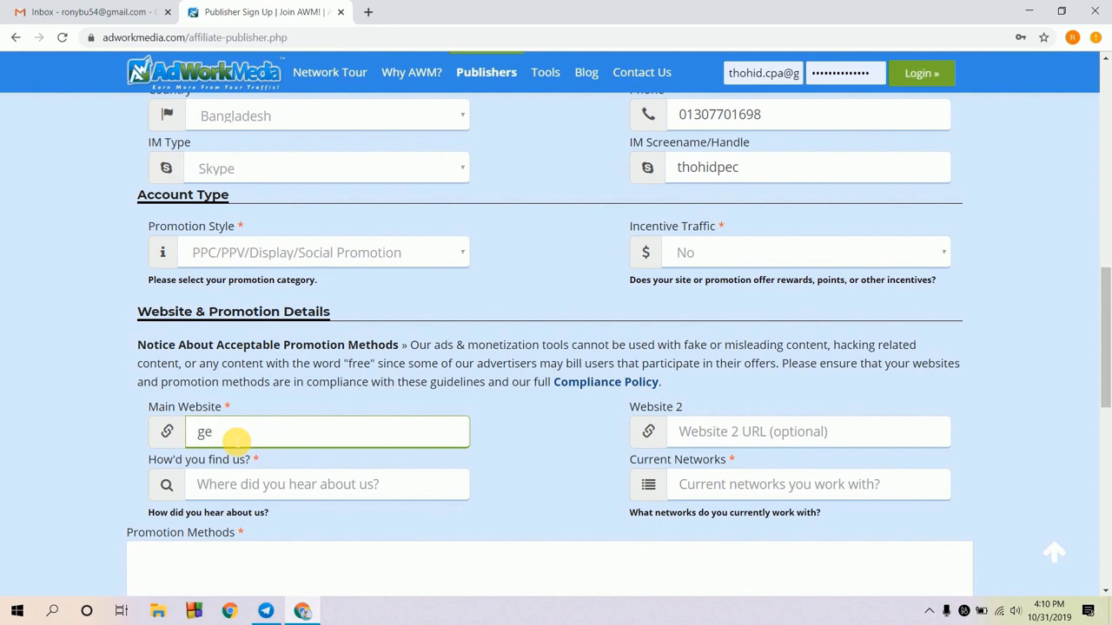
pyautogui.write('tdooofer.clue')
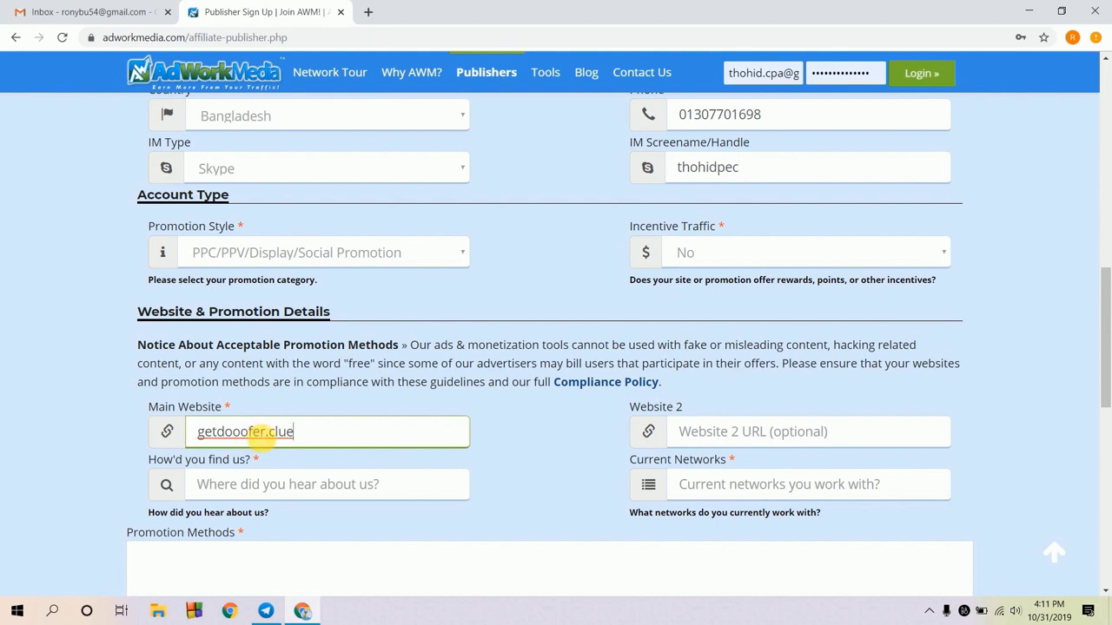
pyautogui.click(253, 437)
pyautogui.write('f')
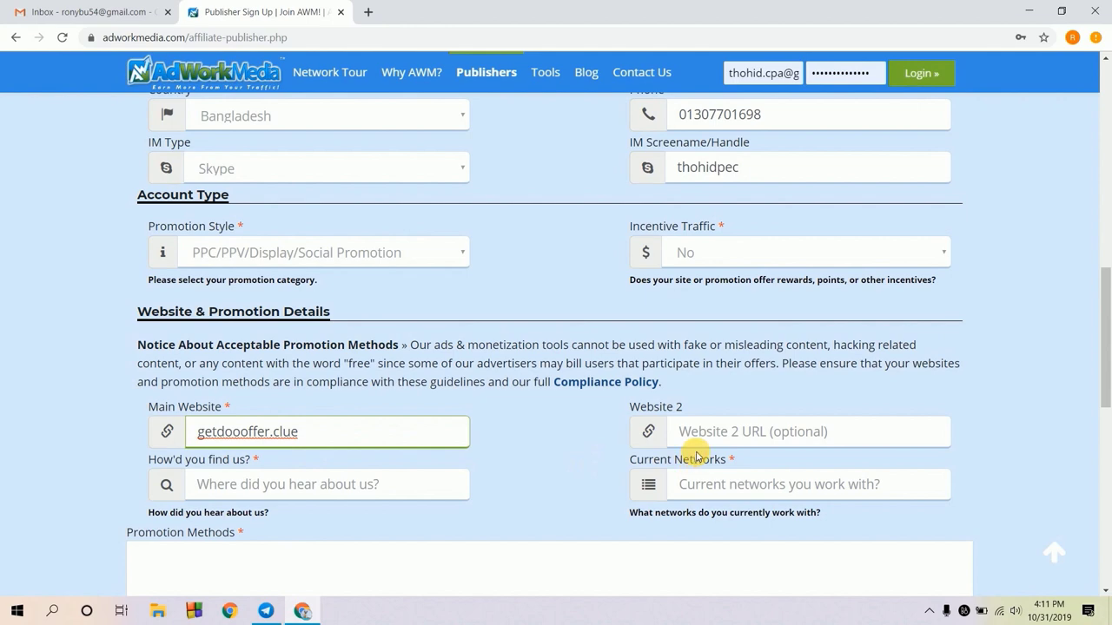
# Answer 'google' for how you found them and list expatmovi,paysale as current networks
pyautogui.scroll(-2, 708, 466)
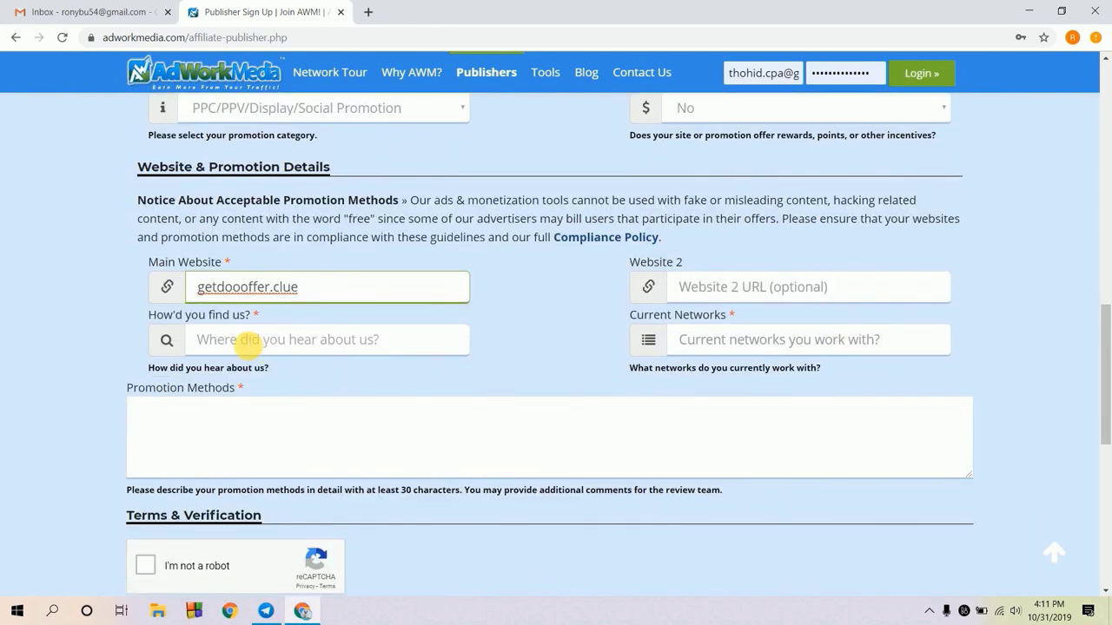
pyautogui.click(246, 340)
pyautogui.write('goo')
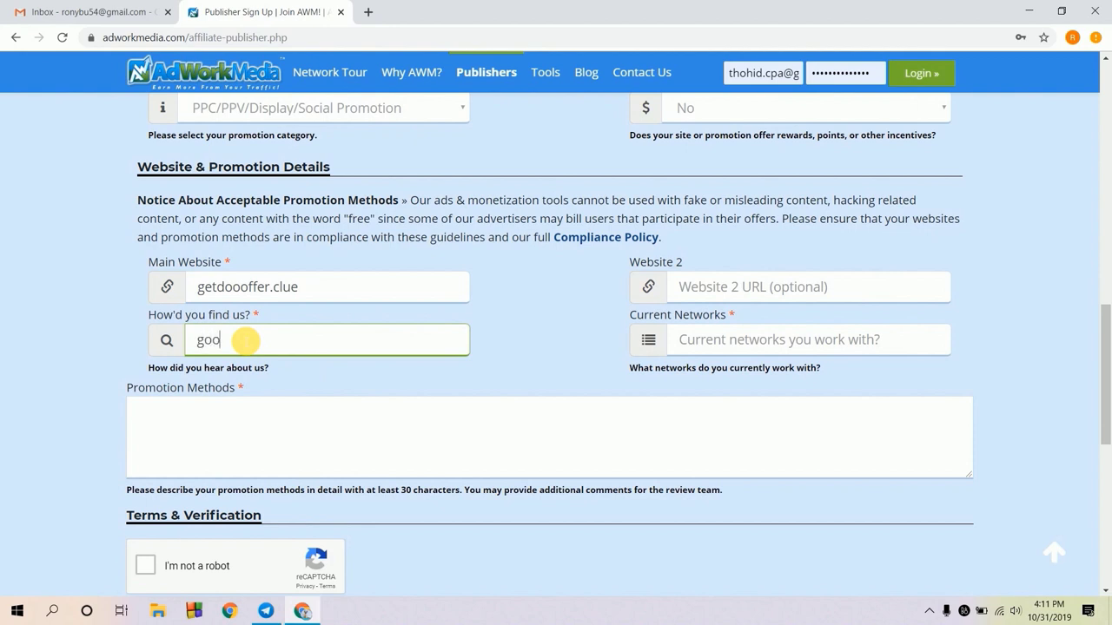
pyautogui.write('gle')
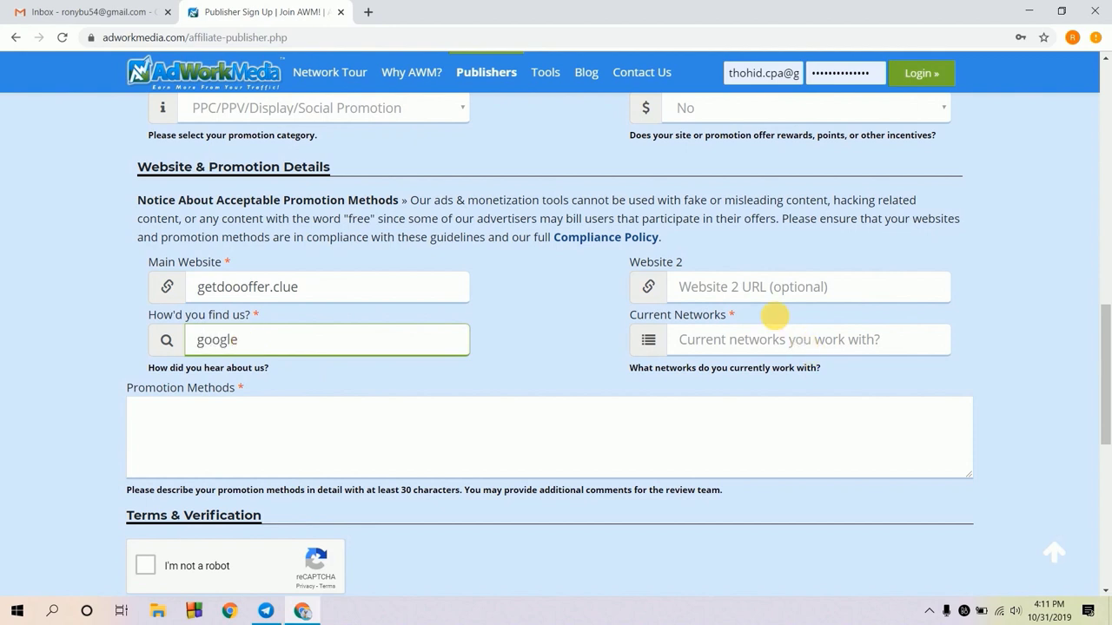
pyautogui.click(702, 341)
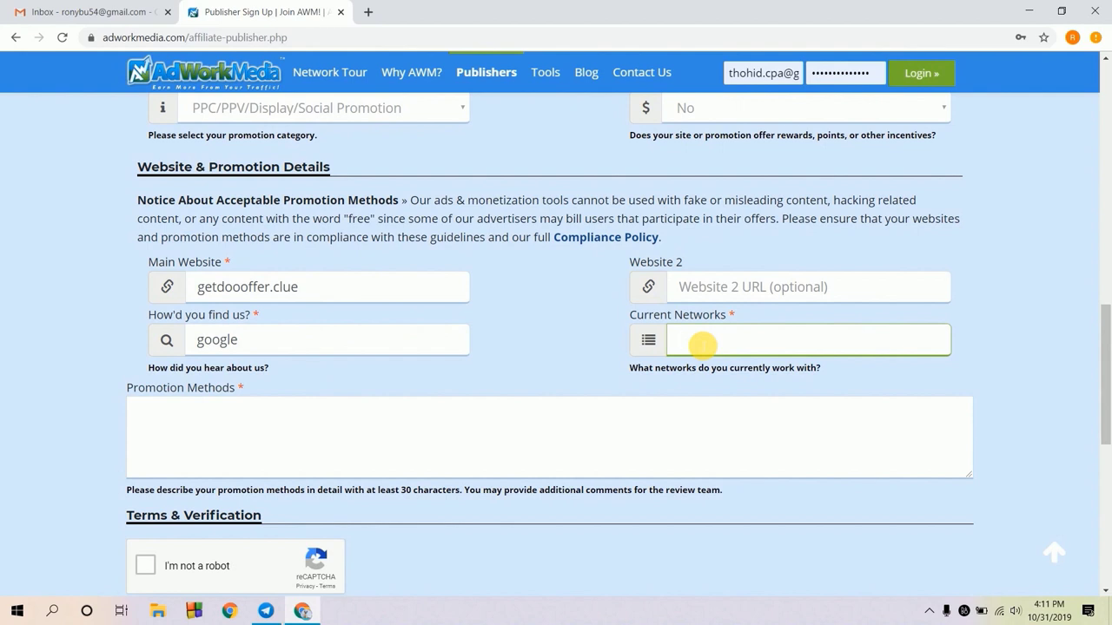
pyautogui.write('expatmovi,paysale')
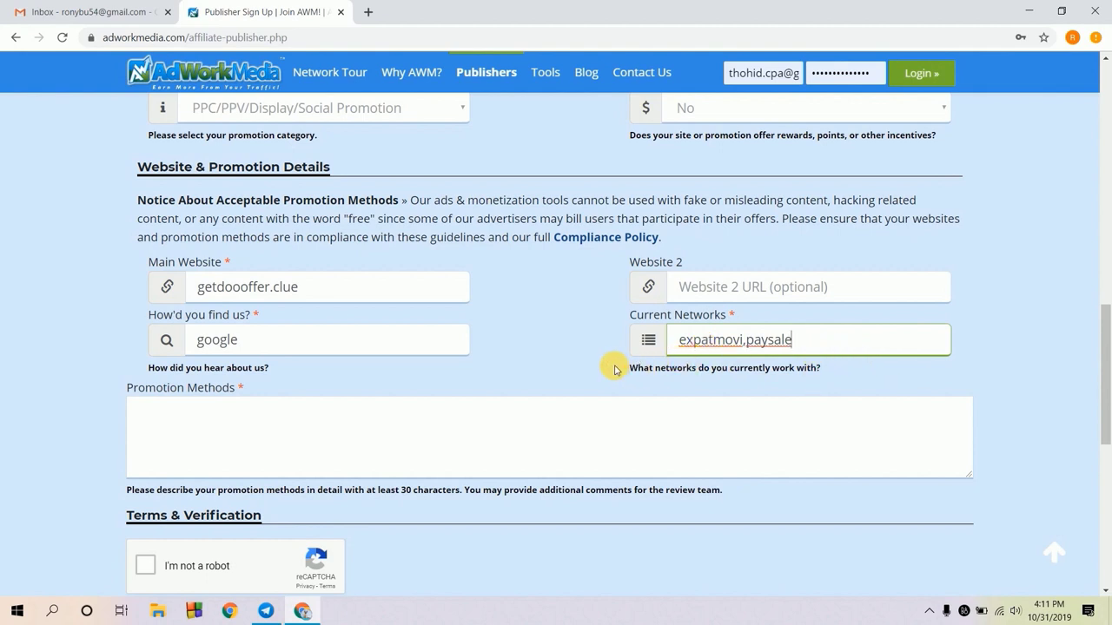
# Fix 'expatmovi' to 'expatmobi' in Current Networks
pyautogui.scroll(-1, 666, 365)
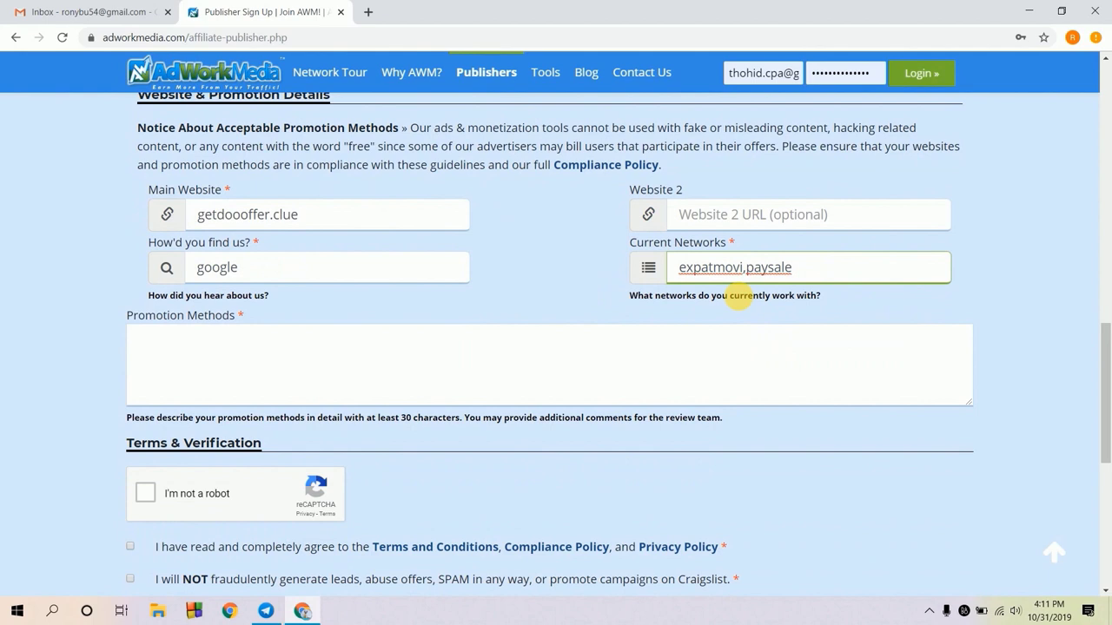
pyautogui.click(743, 268)
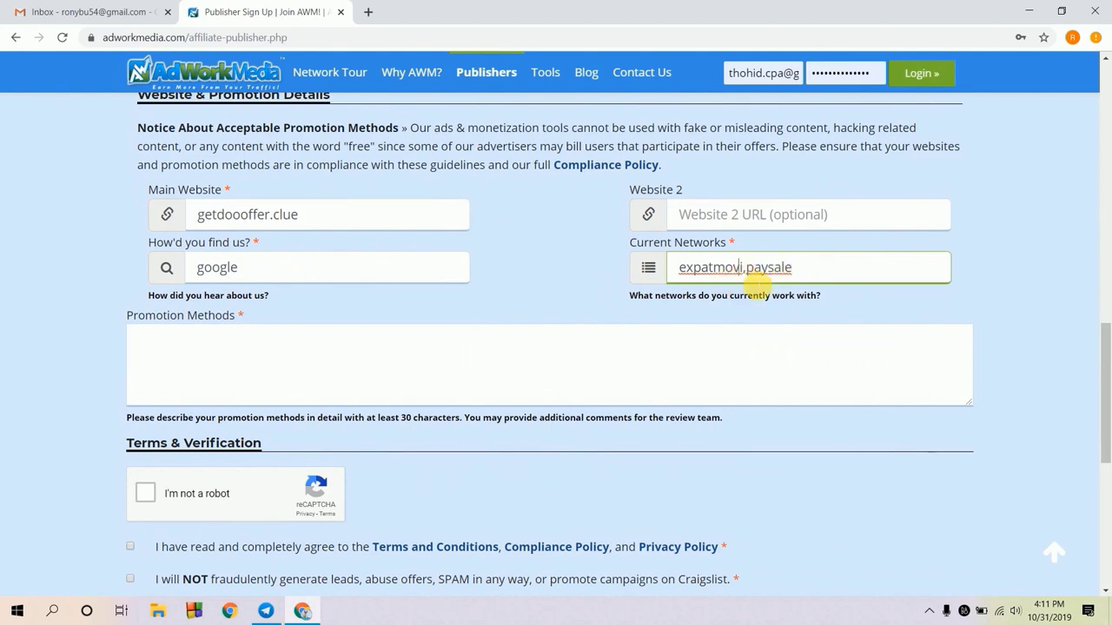
pyautogui.press('BackSpace')
pyautogui.write('b')
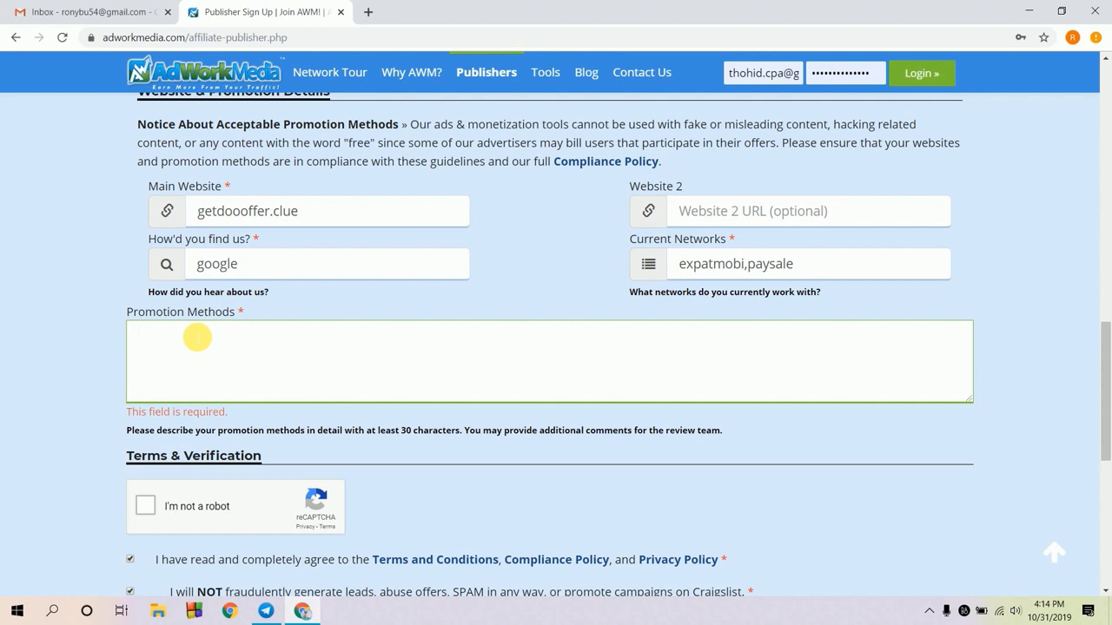
# Describe promotion methods as a CPA marketer promoting offers by website and social media marketing
pyautogui.write('I')
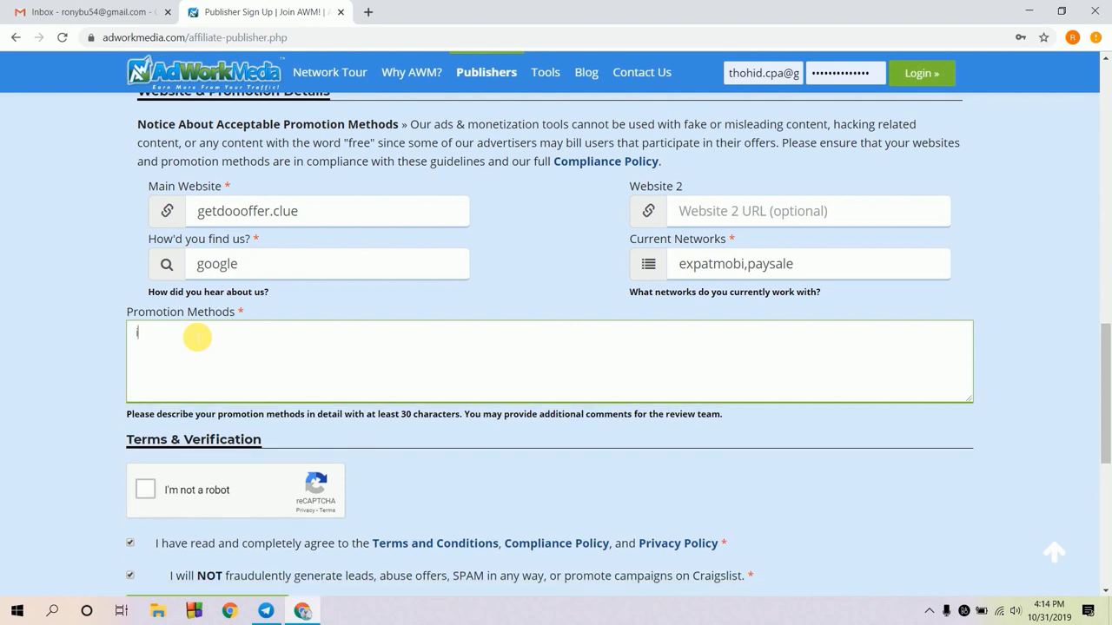
pyautogui.write(' am cpa marketer ,,i waork hard')
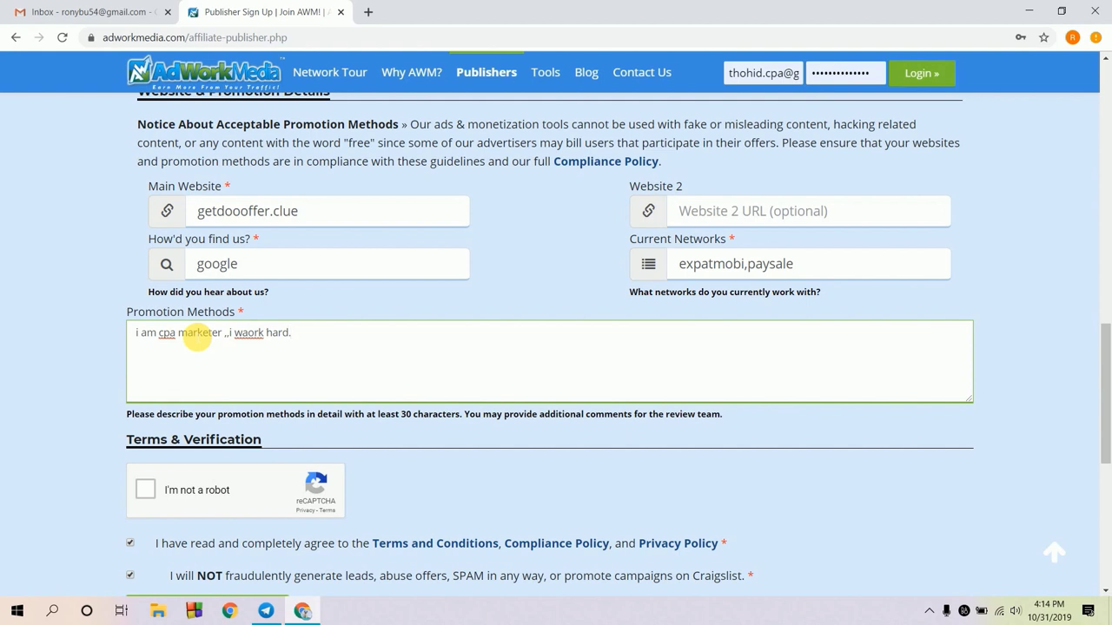
pyautogui.write('.i promote my wes')
pyautogui.press('BackSpace')
pyautogui.press('BackSpace')
pyautogui.write('offer by website')
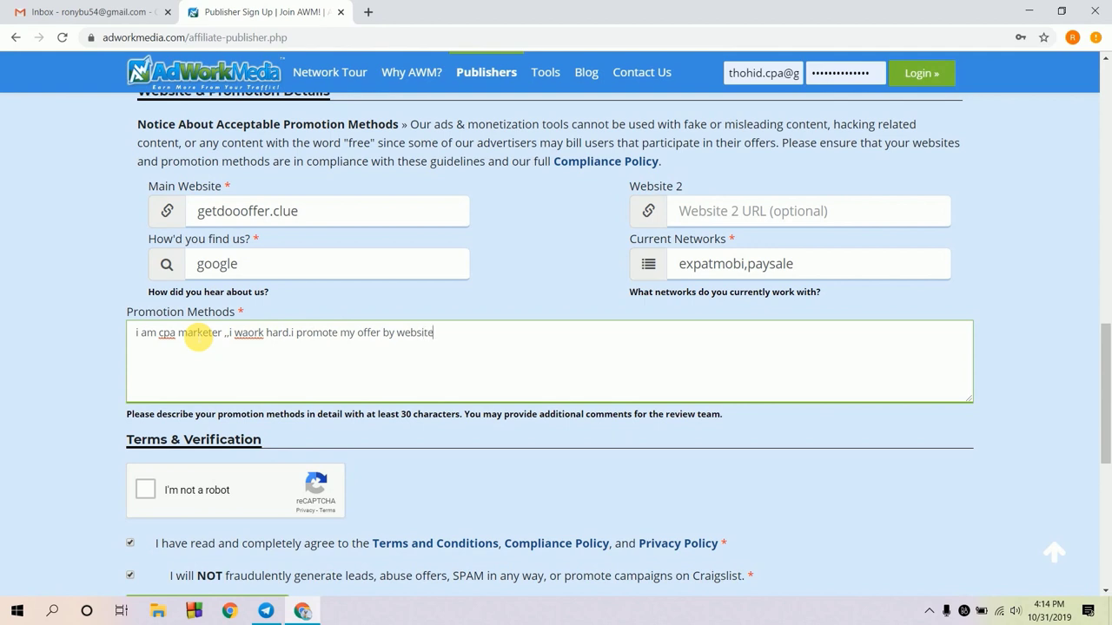
pyautogui.write(',social media marketinf')
pyautogui.press('BackSpace')
pyautogui.write('g')
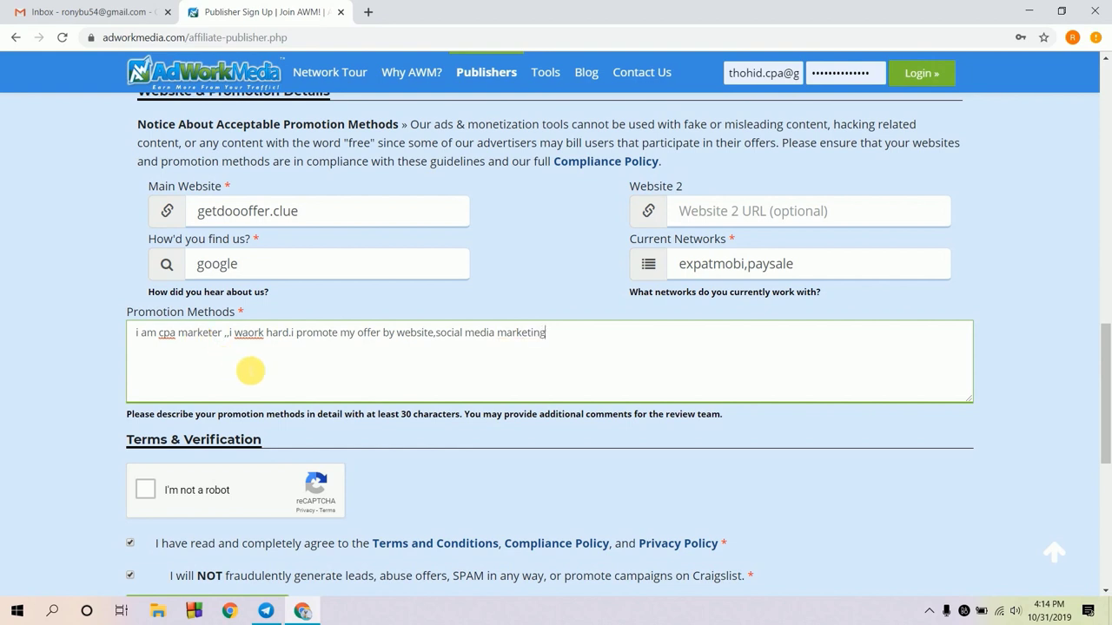
# Pass the reCAPTCHA by selecting the hill images
pyautogui.click(143, 496)
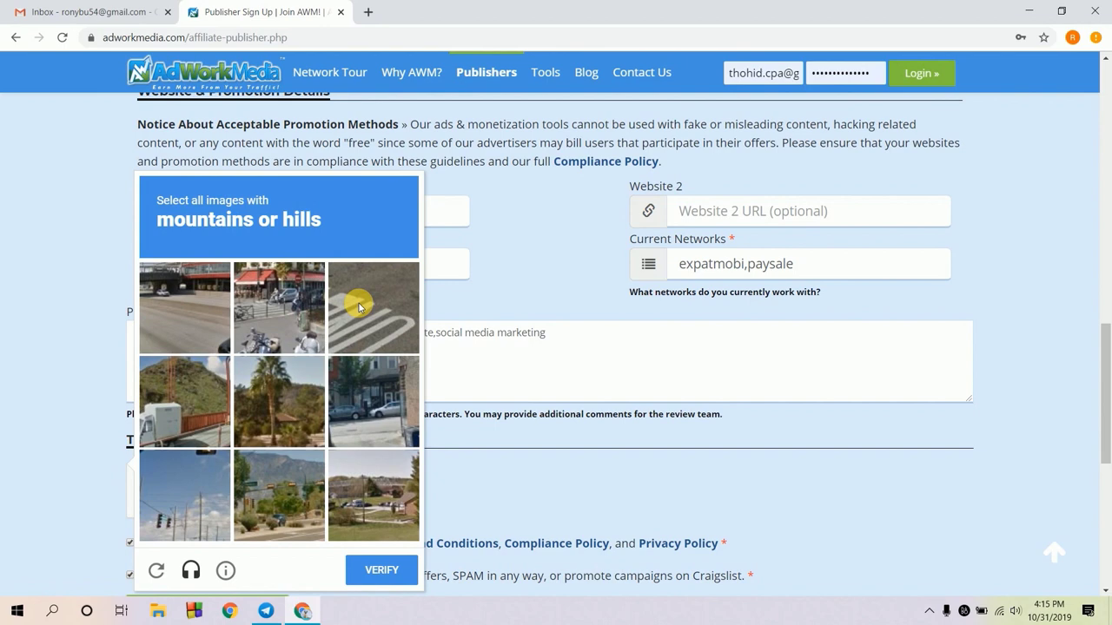
pyautogui.click(262, 397)
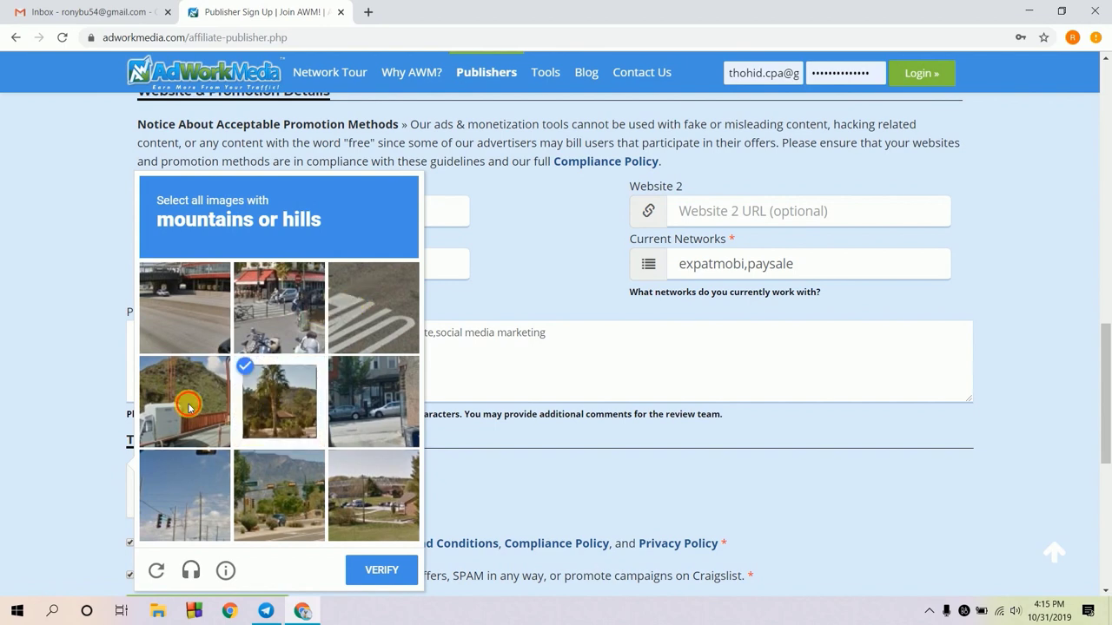
pyautogui.click(187, 404)
pyautogui.click(282, 487)
pyautogui.click(404, 502)
pyautogui.click(357, 578)
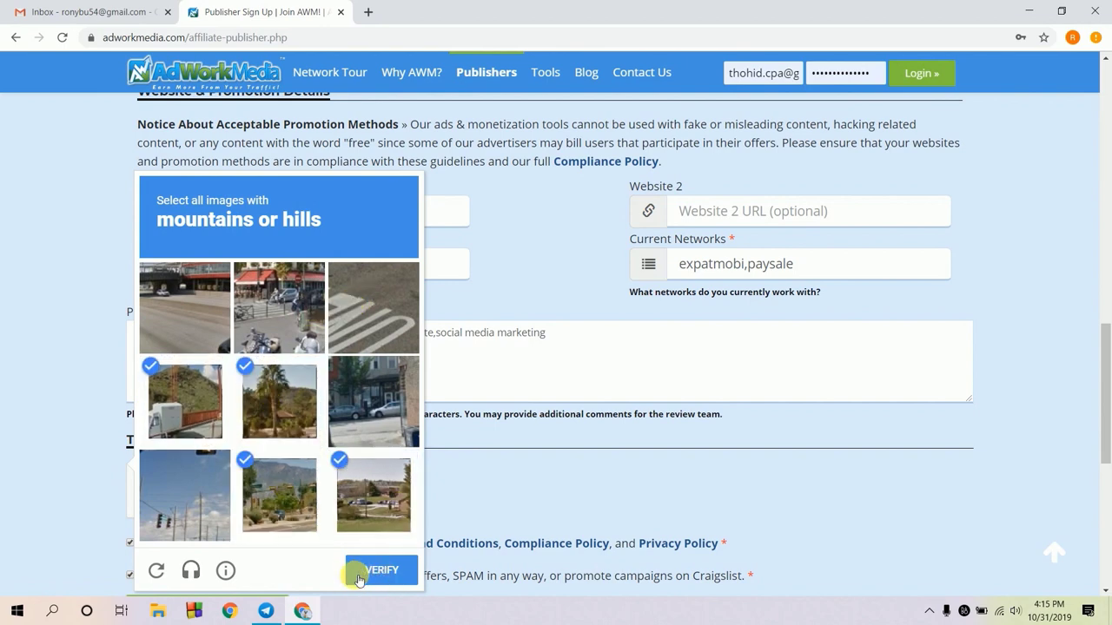
# Accept the terms and no-fraud pledge, submit the application, and save the password
pyautogui.scroll(-3, 141, 489)
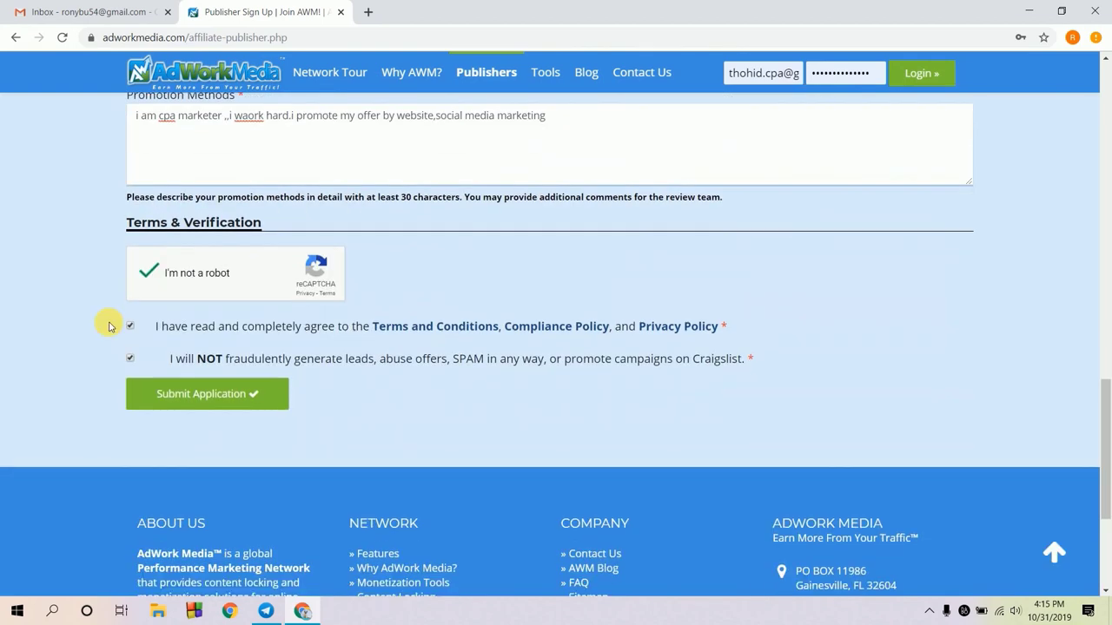
pyautogui.click(131, 326)
pyautogui.click(130, 358)
pyautogui.click(204, 397)
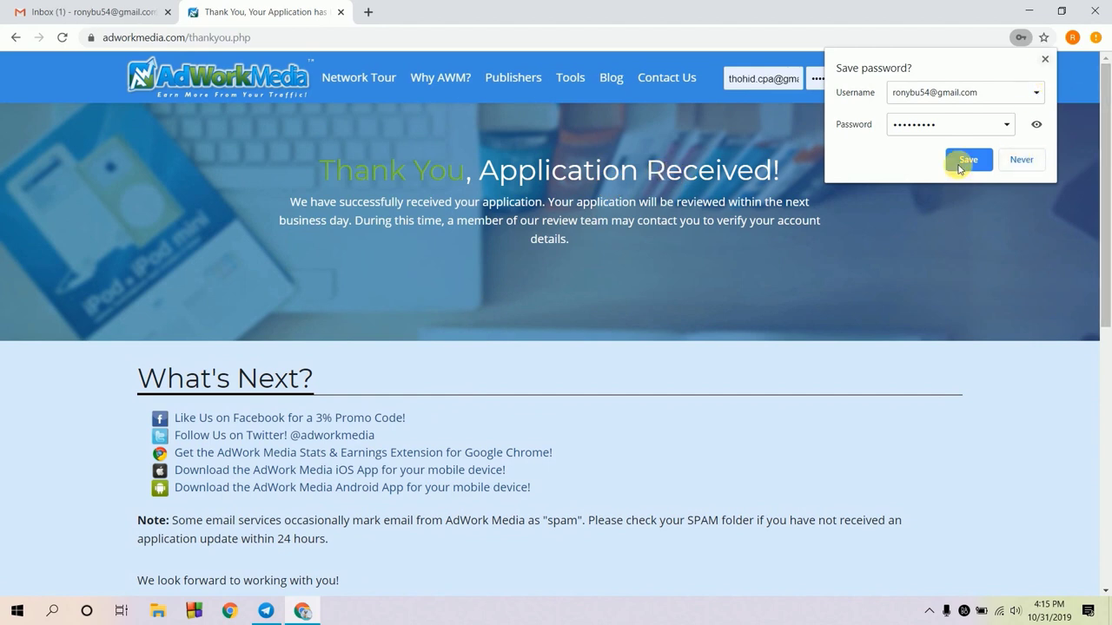
pyautogui.click(964, 160)
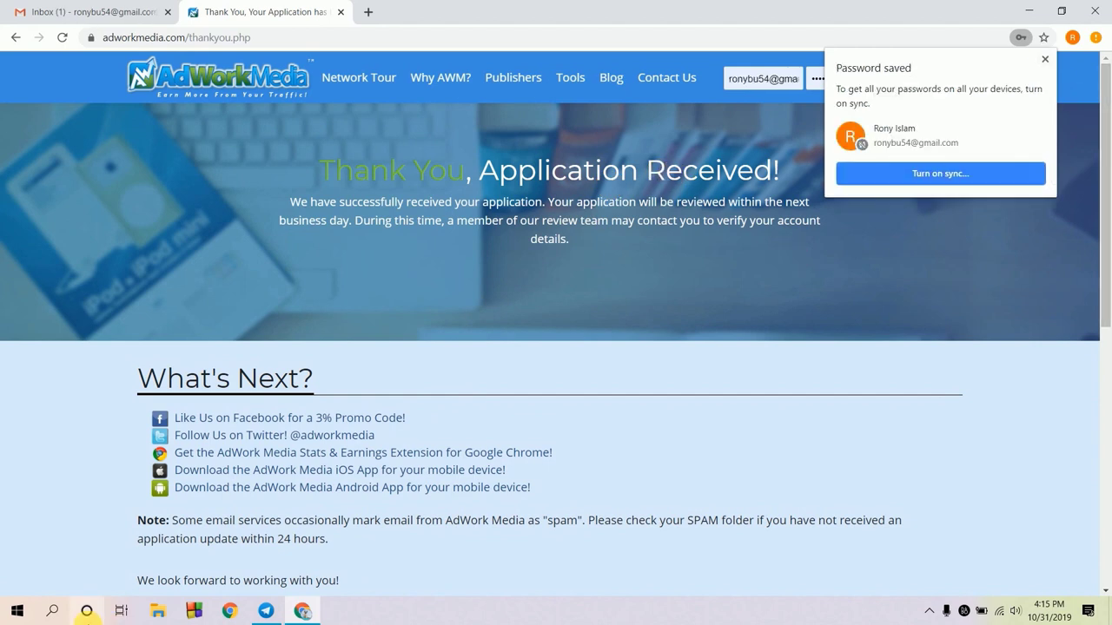
pyautogui.click(1047, 56)
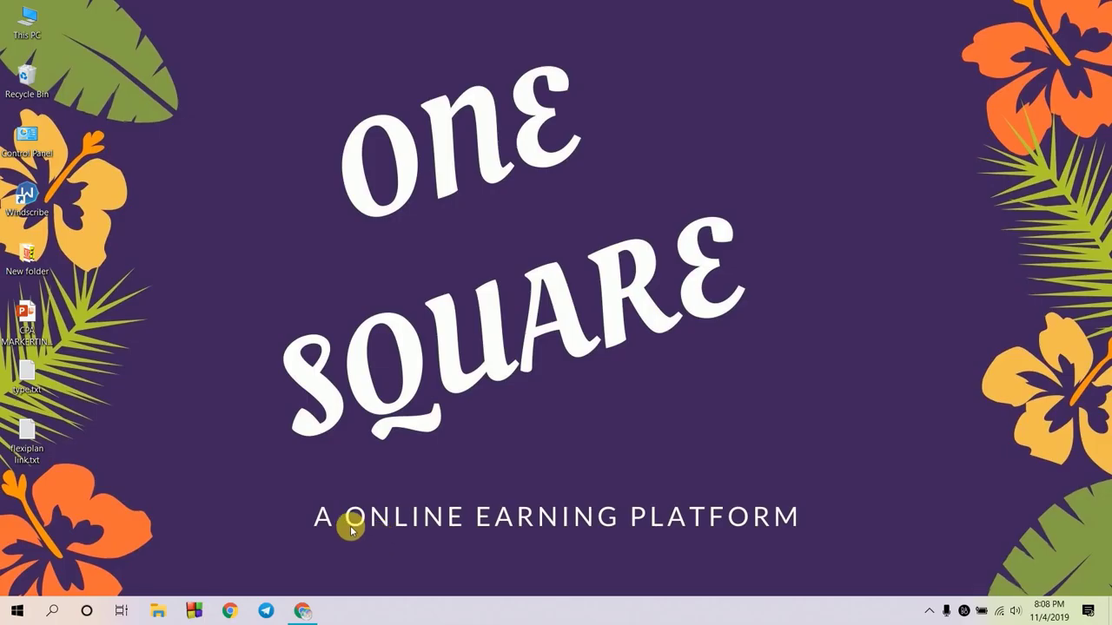
# Open the 'Welcome to AdWork Media!' approval e-mail in Gmail and follow its Publisher Login link
pyautogui.click(302, 610)
pyautogui.click(308, 613)
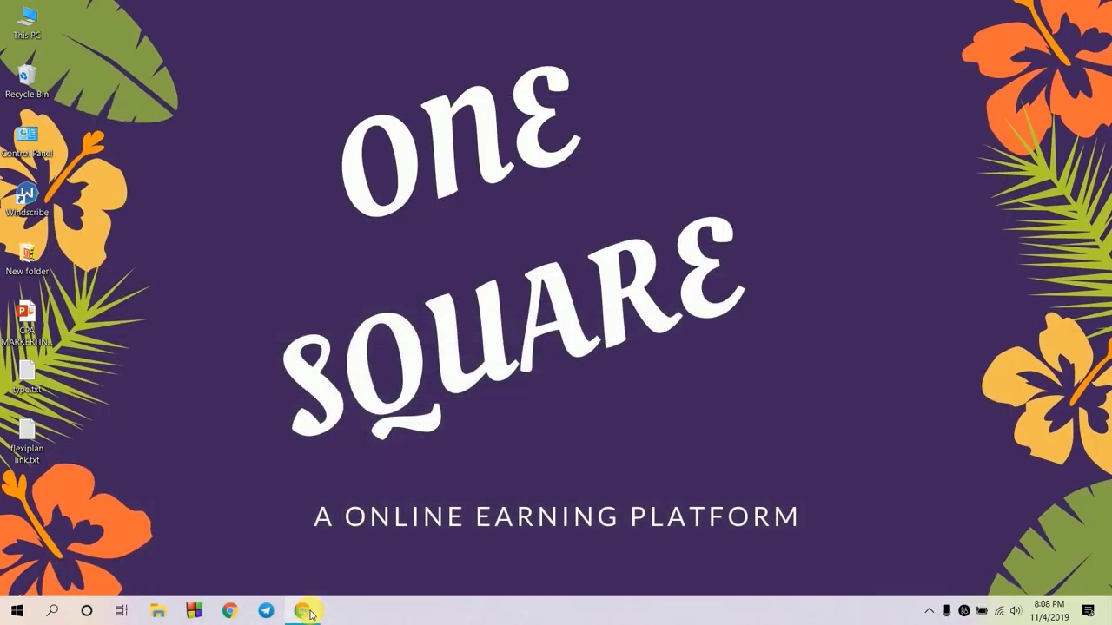
pyautogui.click(304, 611)
pyautogui.click(137, 10)
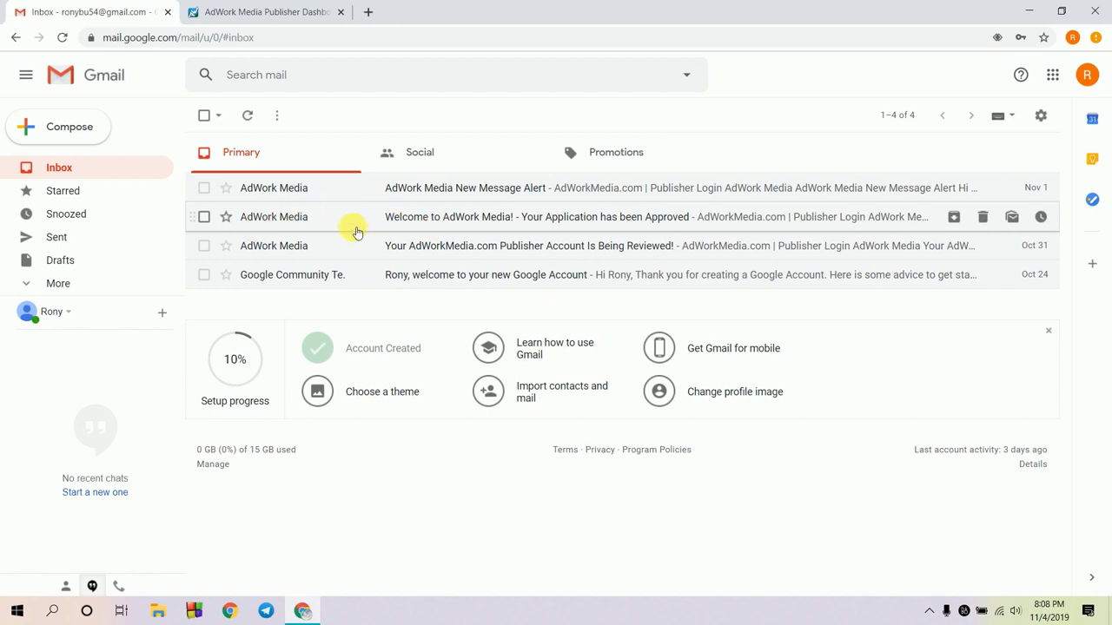
pyautogui.click(404, 223)
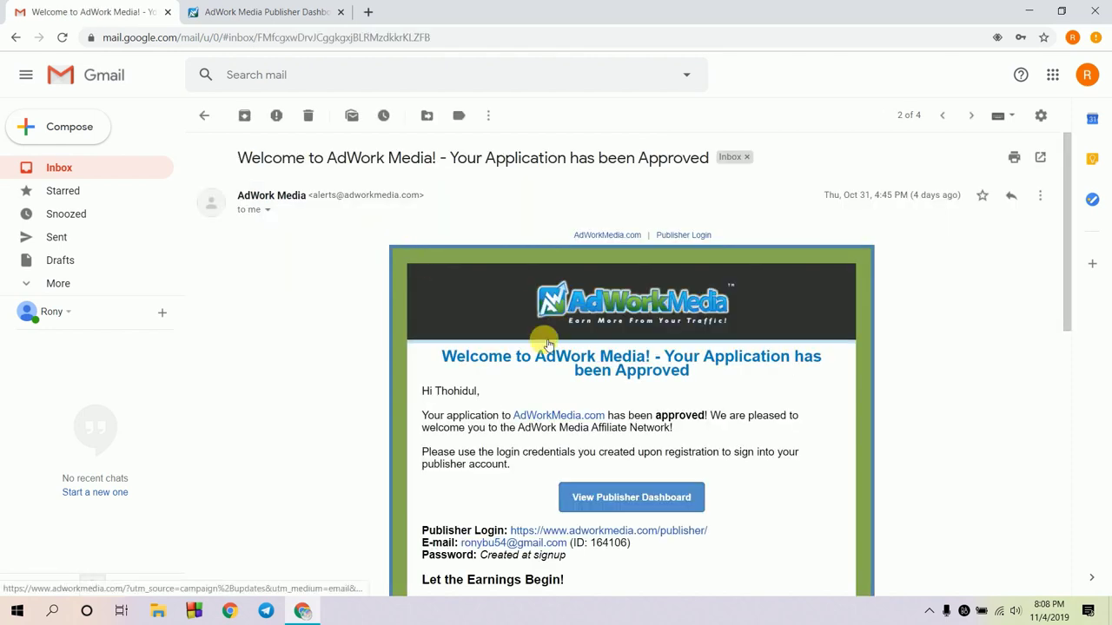
pyautogui.scroll(-1, 529, 326)
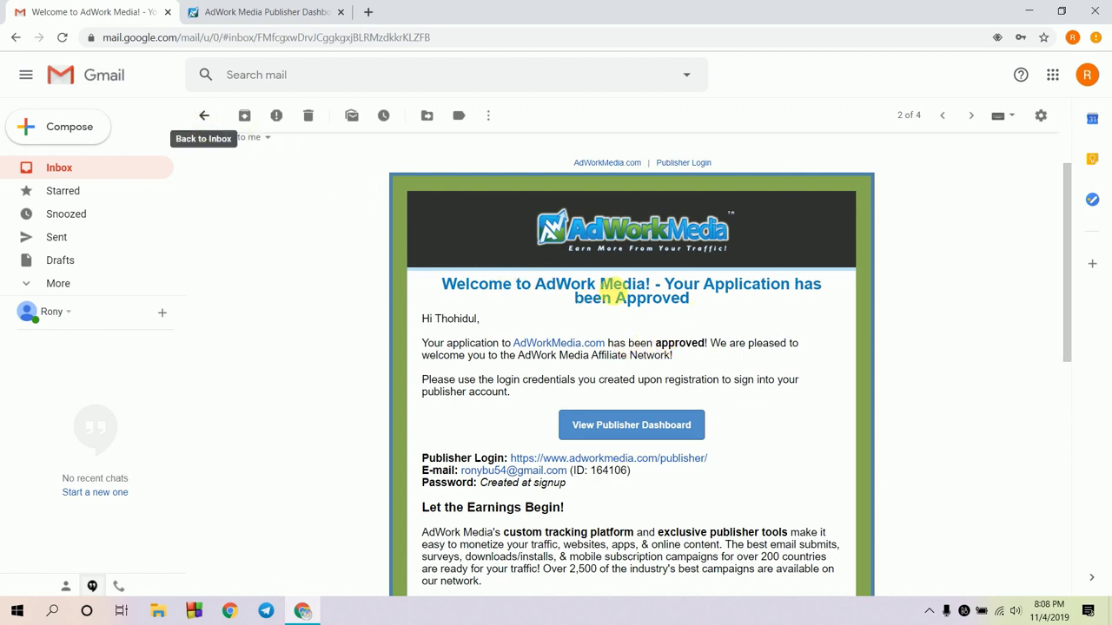
pyautogui.scroll(-1, 669, 337)
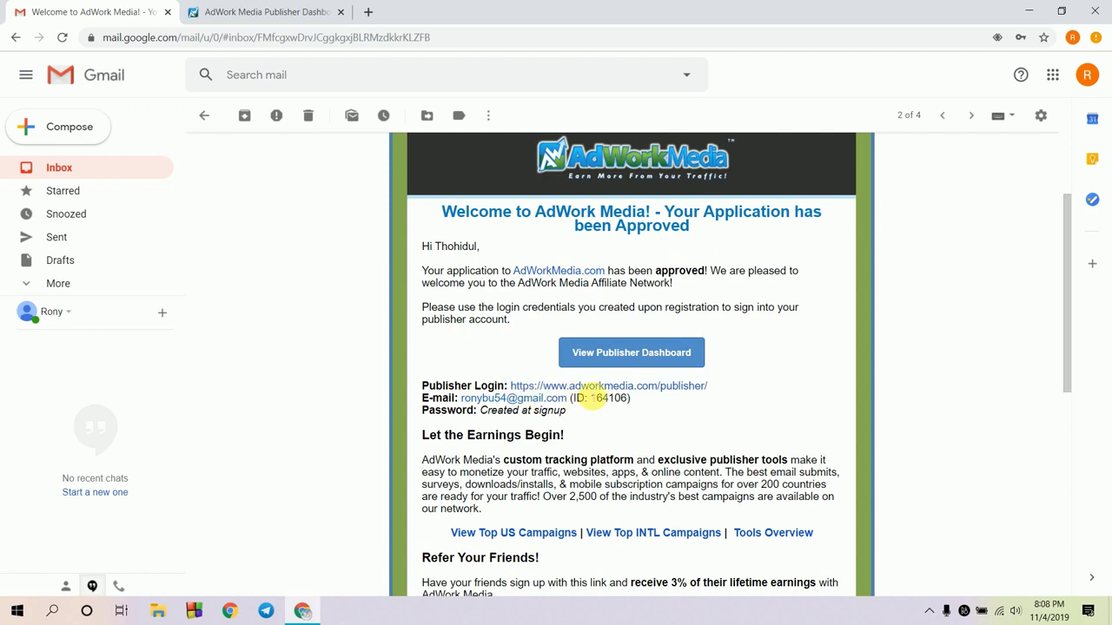
pyautogui.click(591, 387)
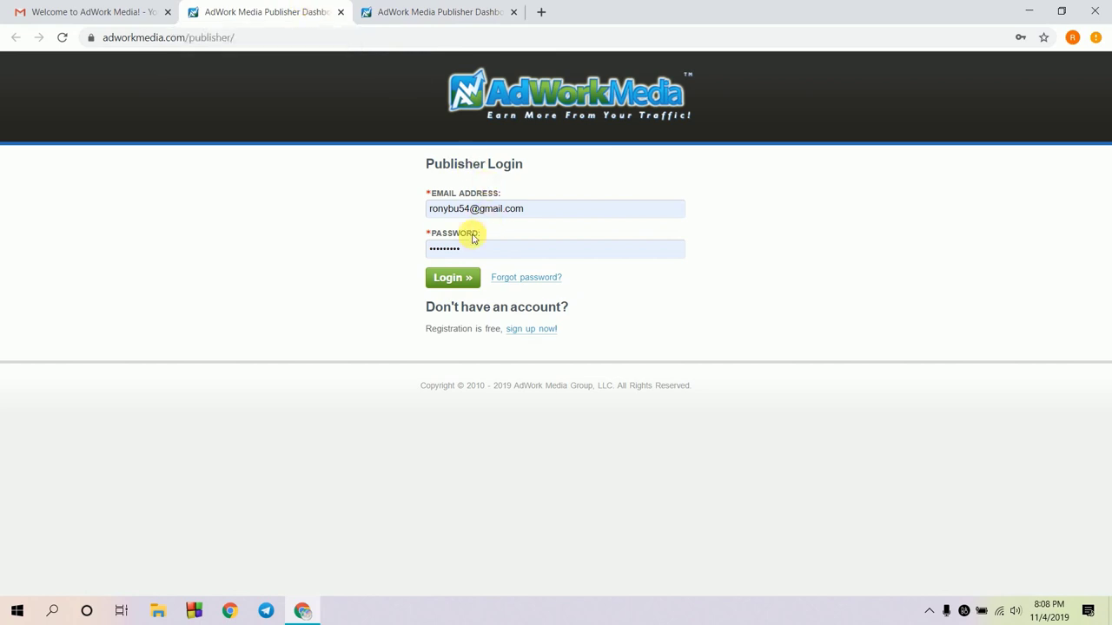
# Log in, close the duplicate login tab, and agree to the publisher compliance agreement
pyautogui.click(450, 280)
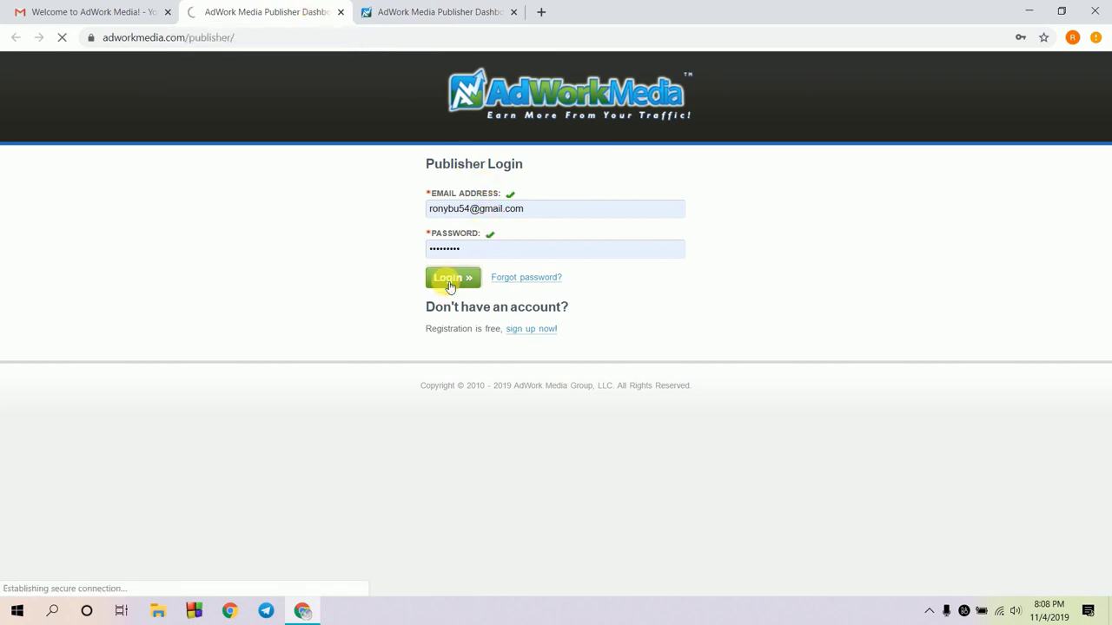
pyautogui.click(514, 12)
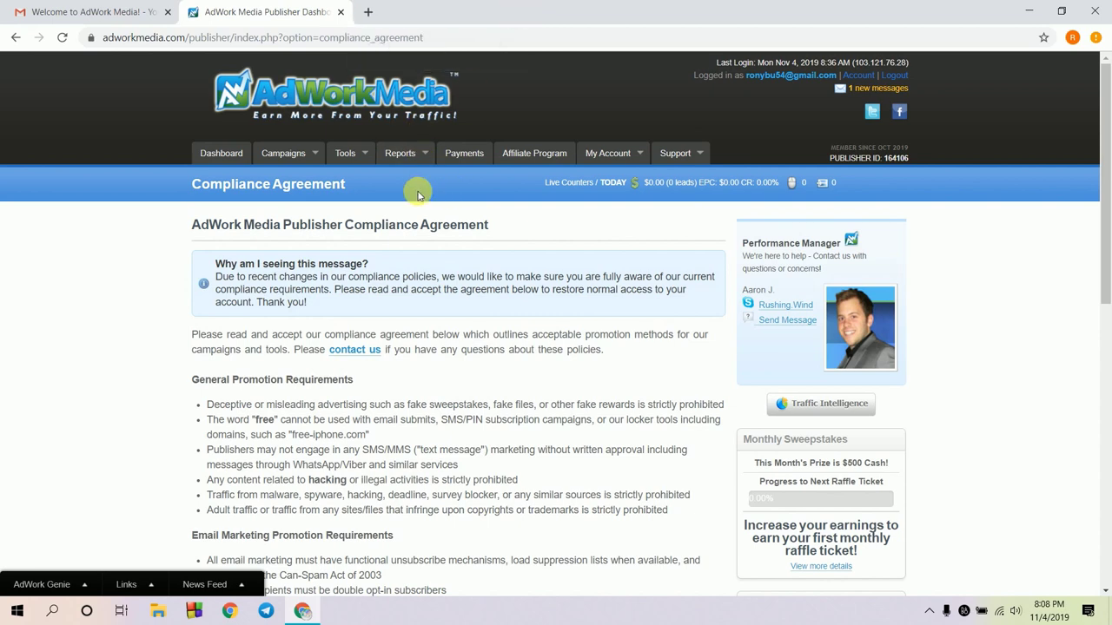
pyautogui.scroll(-5, 417, 192)
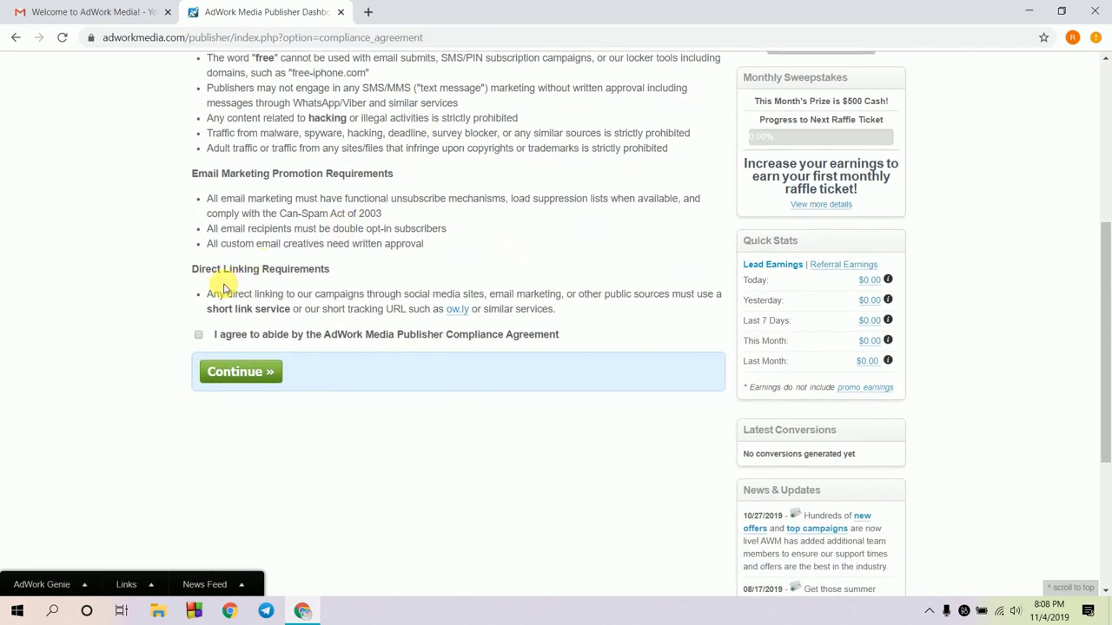
pyautogui.click(199, 334)
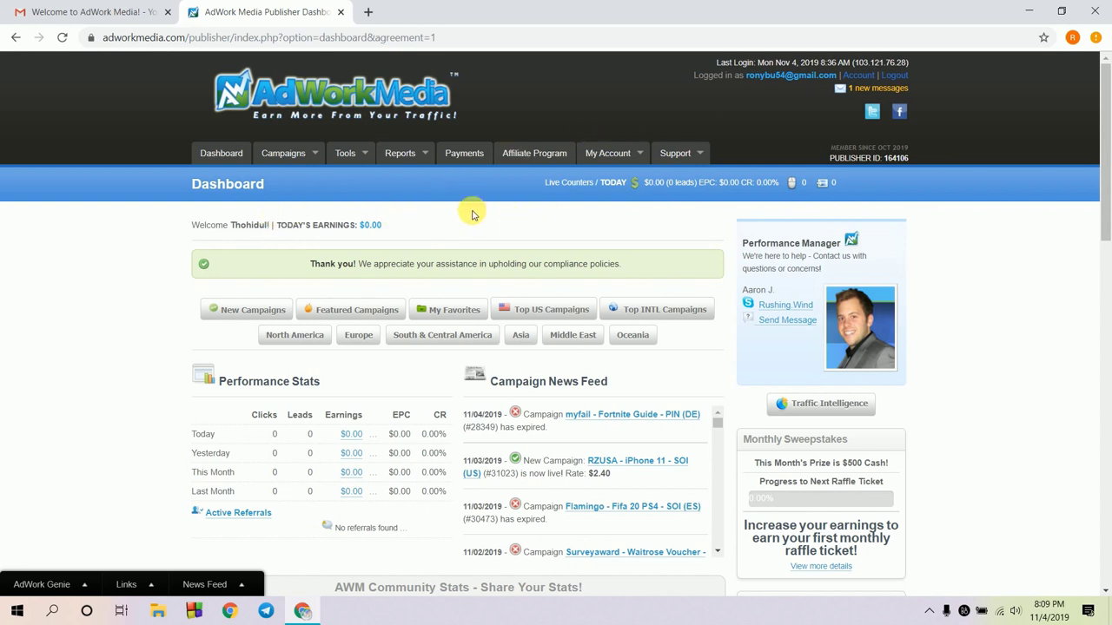
# Reload the Dashboard and go to My Account > Information
pyautogui.scroll(-1, 386, 224)
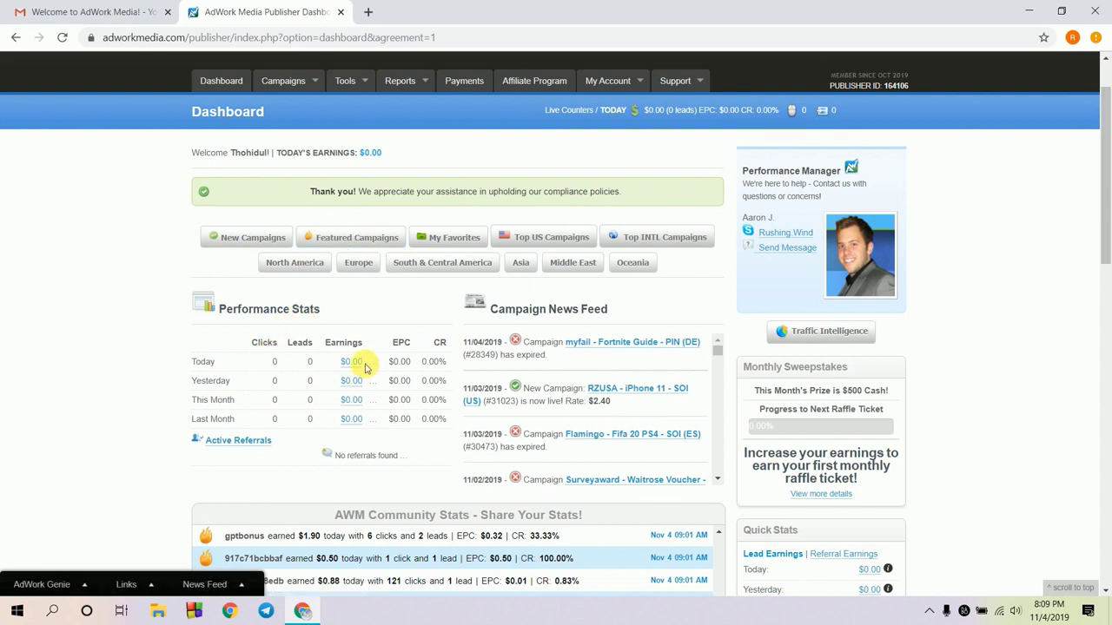
pyautogui.scroll(1, 348, 321)
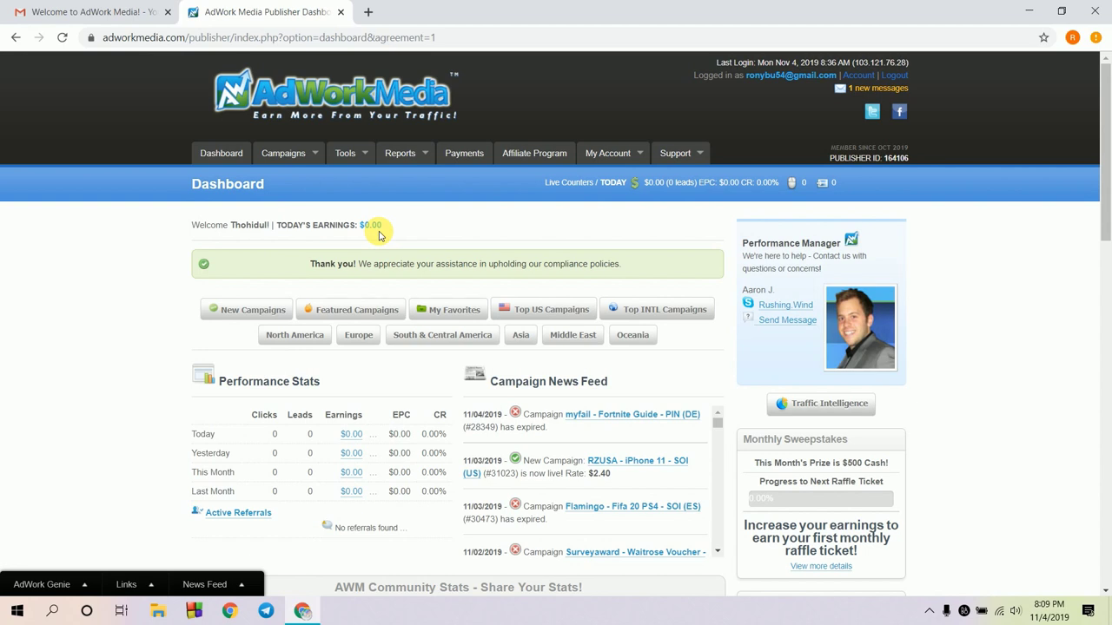
pyautogui.click(222, 153)
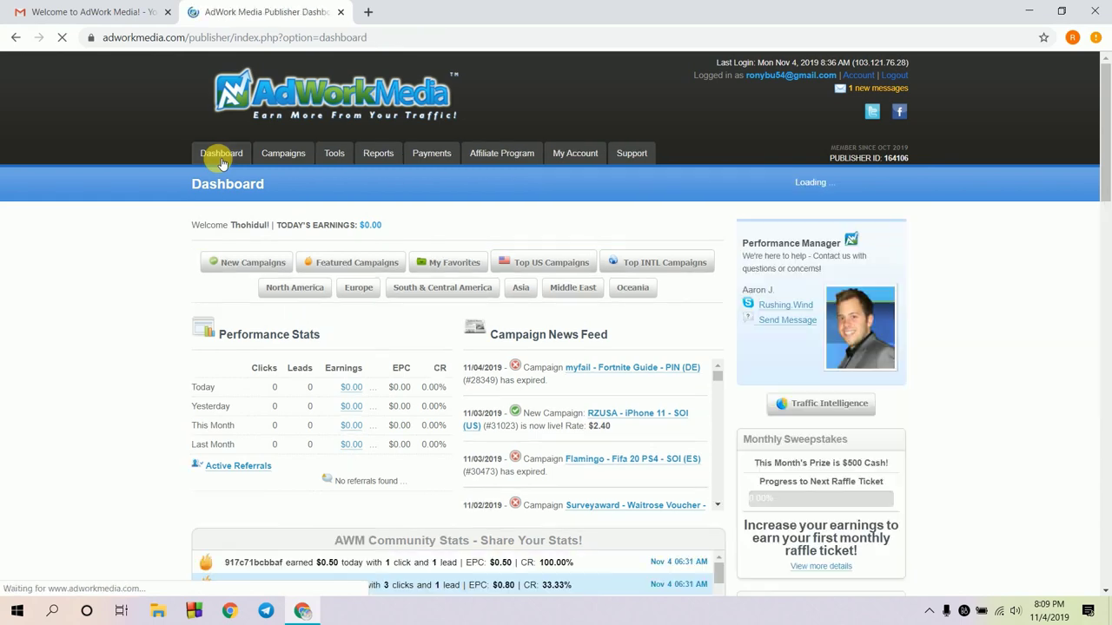
pyautogui.scroll(-3, 435, 256)
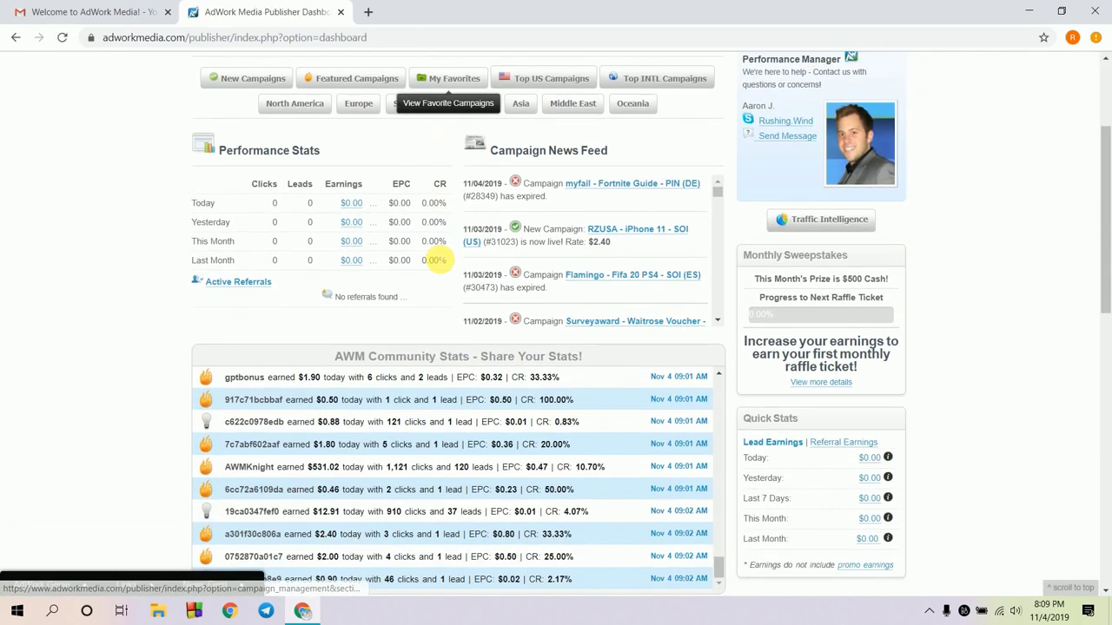
pyautogui.scroll(-2, 434, 259)
pyautogui.scroll(5, 437, 259)
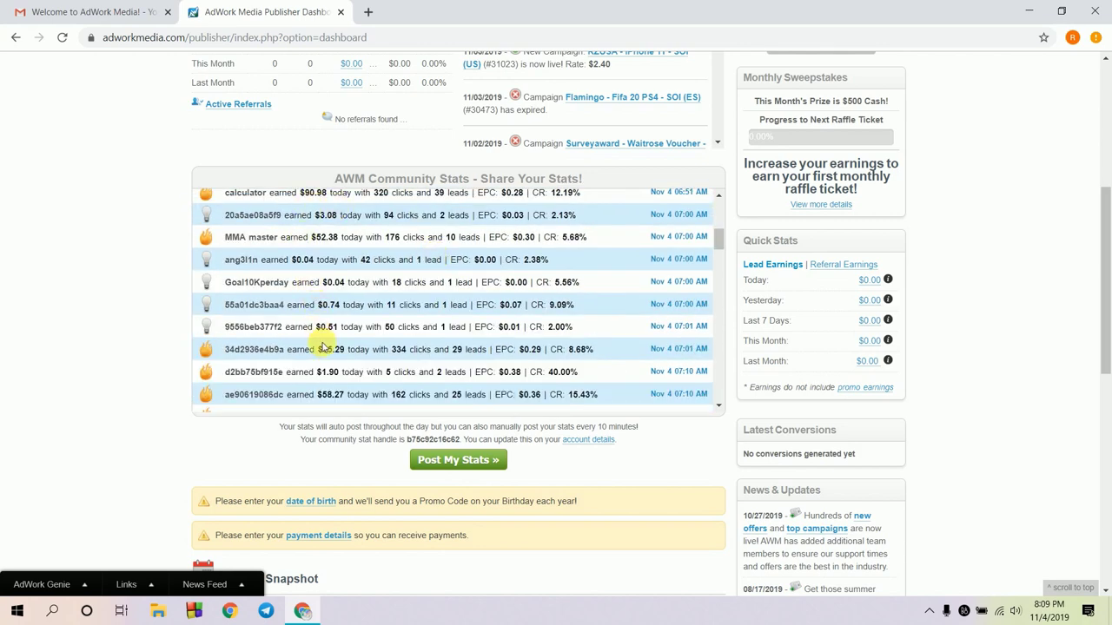
pyautogui.scroll(3, 491, 320)
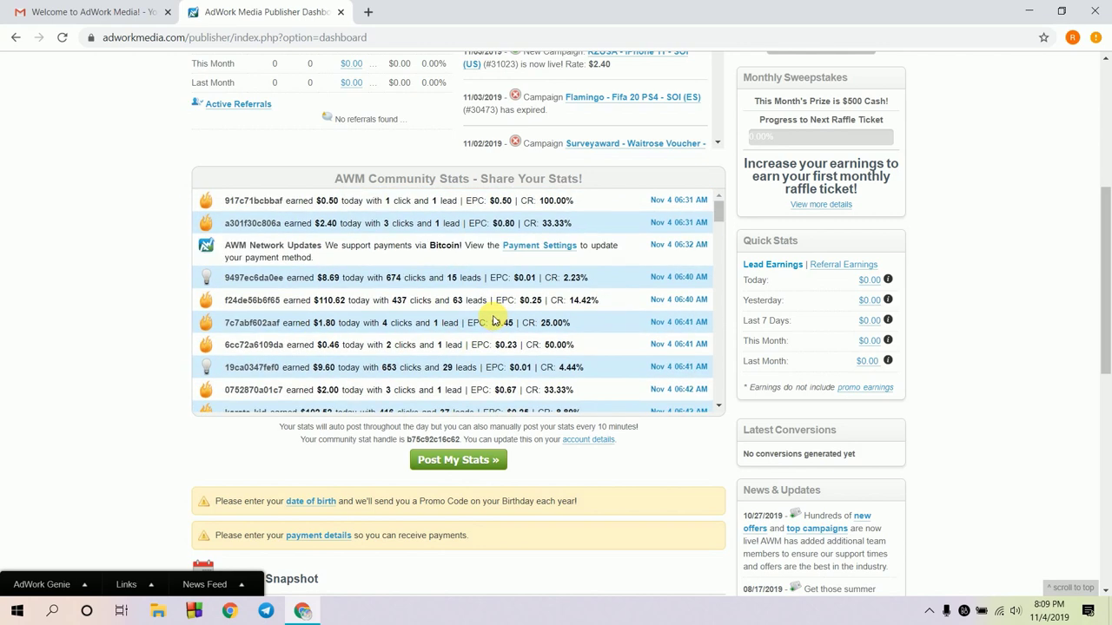
pyautogui.scroll(3, 492, 320)
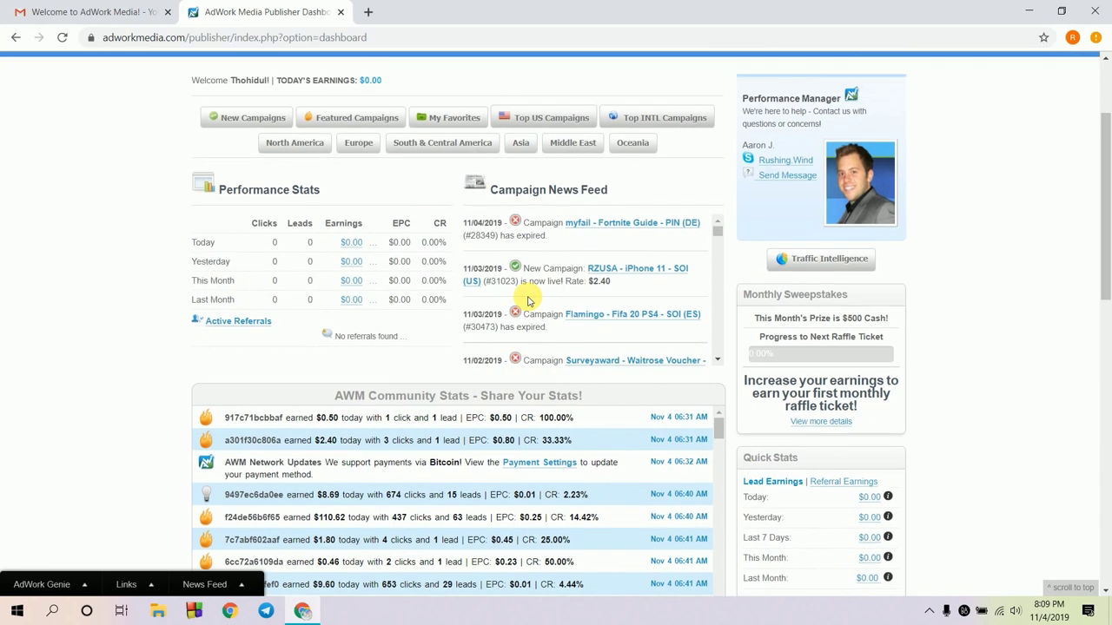
pyautogui.scroll(2, 521, 296)
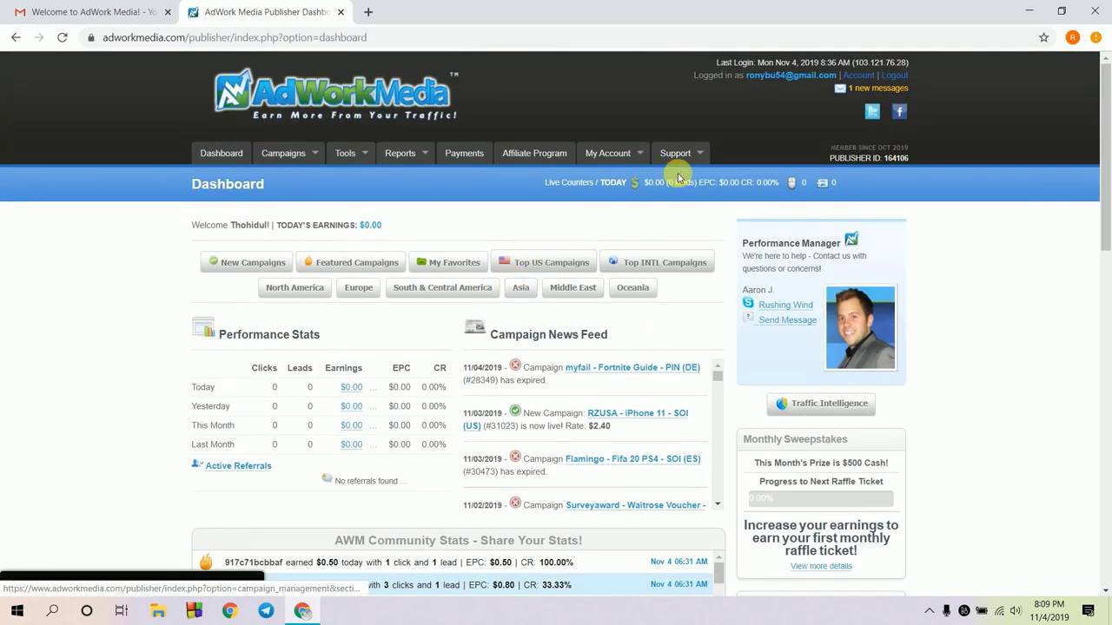
pyautogui.click(608, 154)
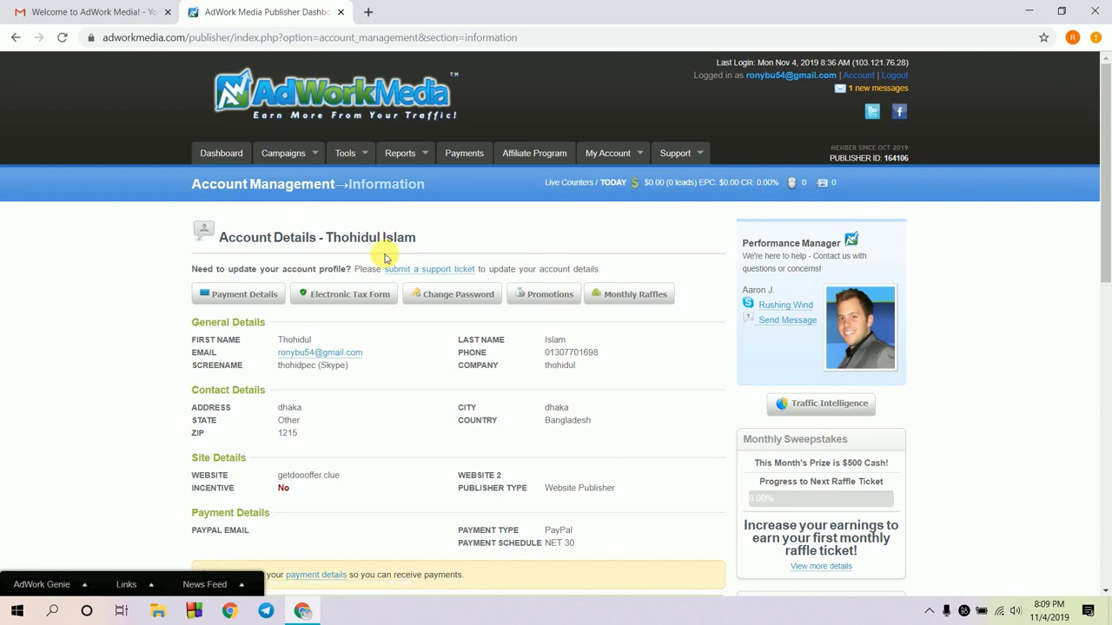
# Change the payment type from Prepaid MasterCard to Western Union and update the payment details
pyautogui.scroll(-1, 387, 257)
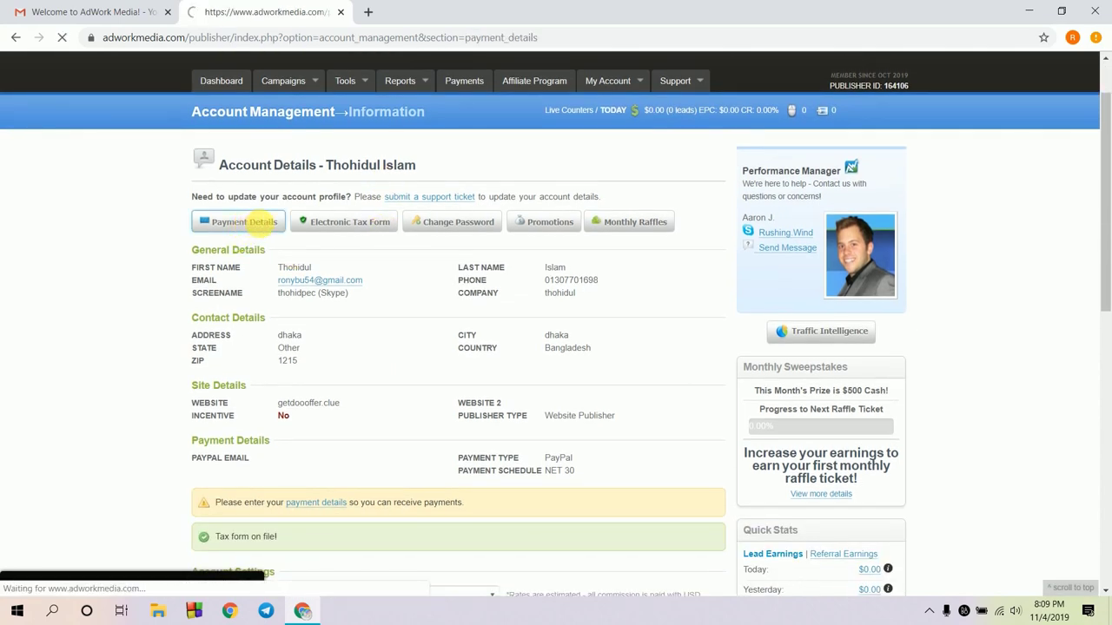
pyautogui.scroll(-2, 270, 222)
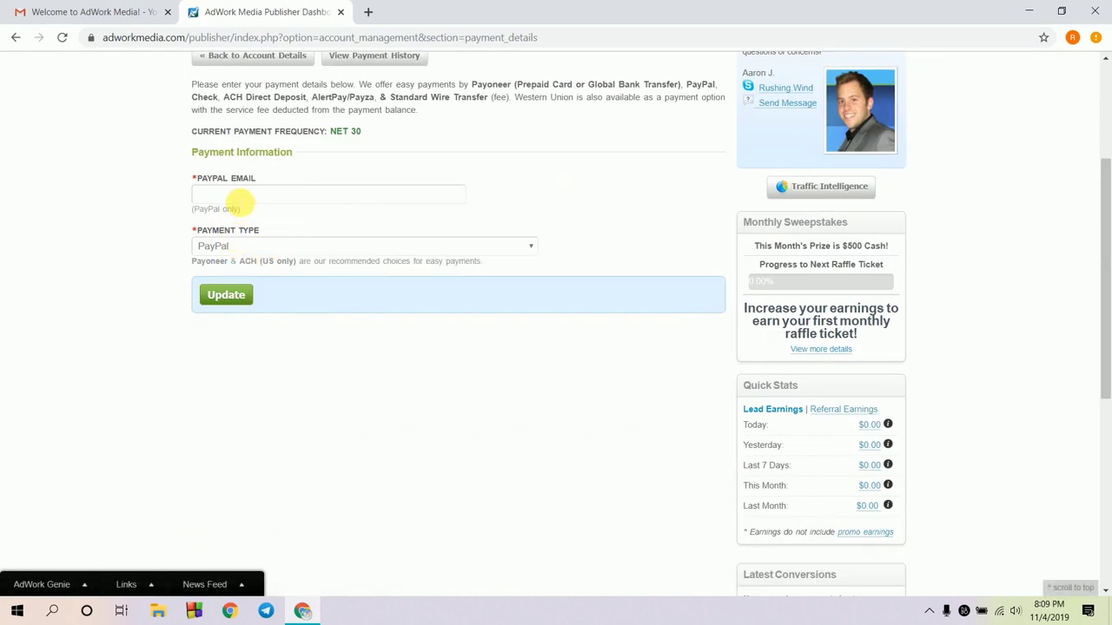
pyautogui.click(224, 248)
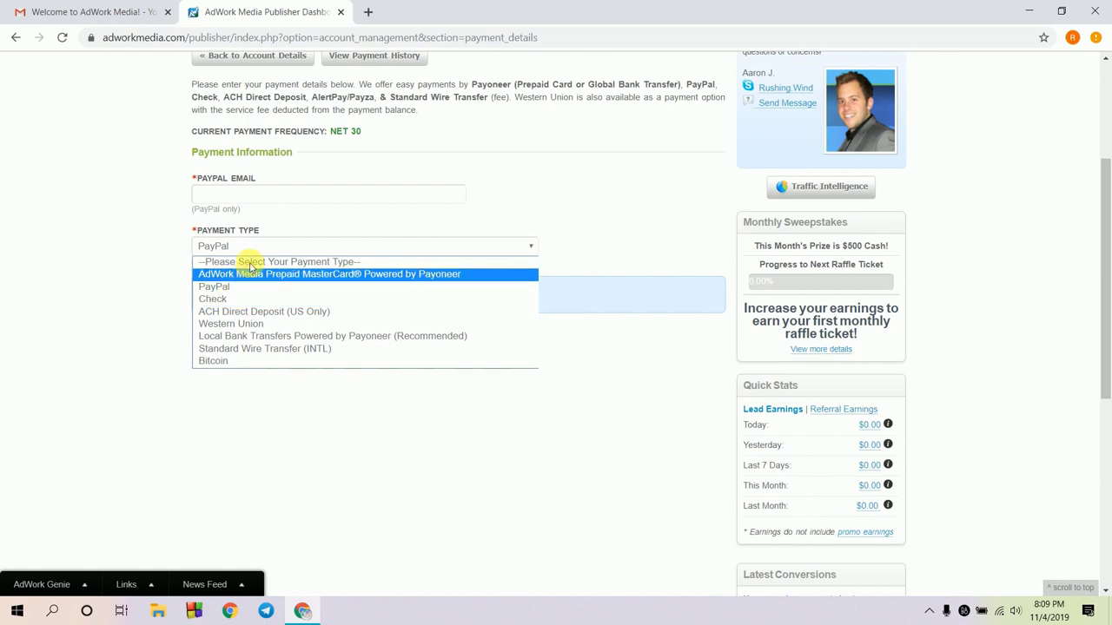
pyautogui.click(246, 275)
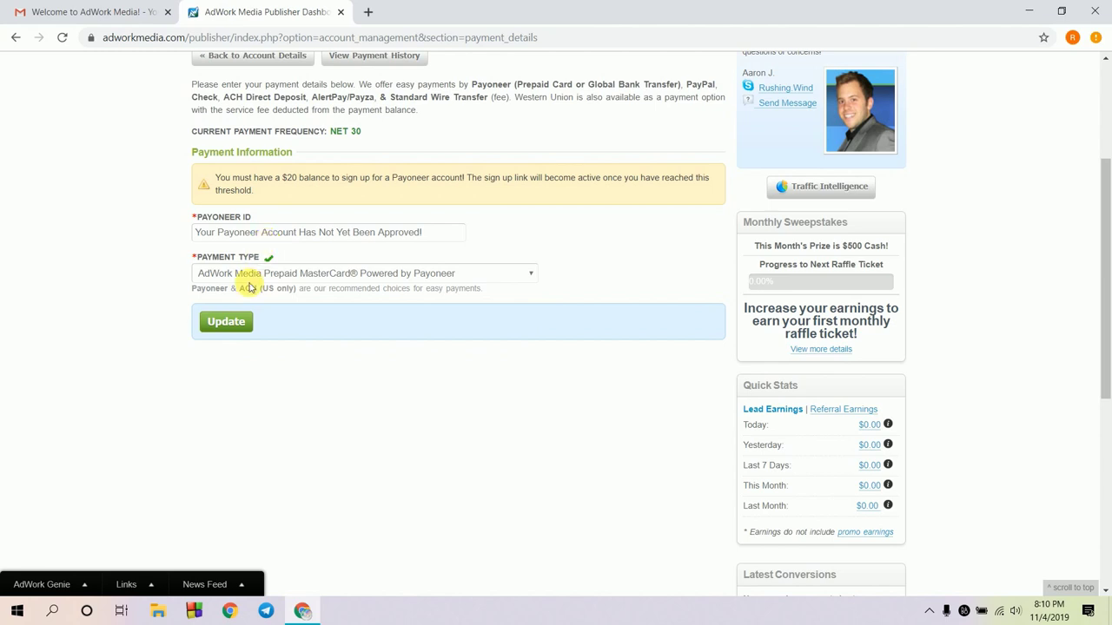
pyautogui.click(248, 274)
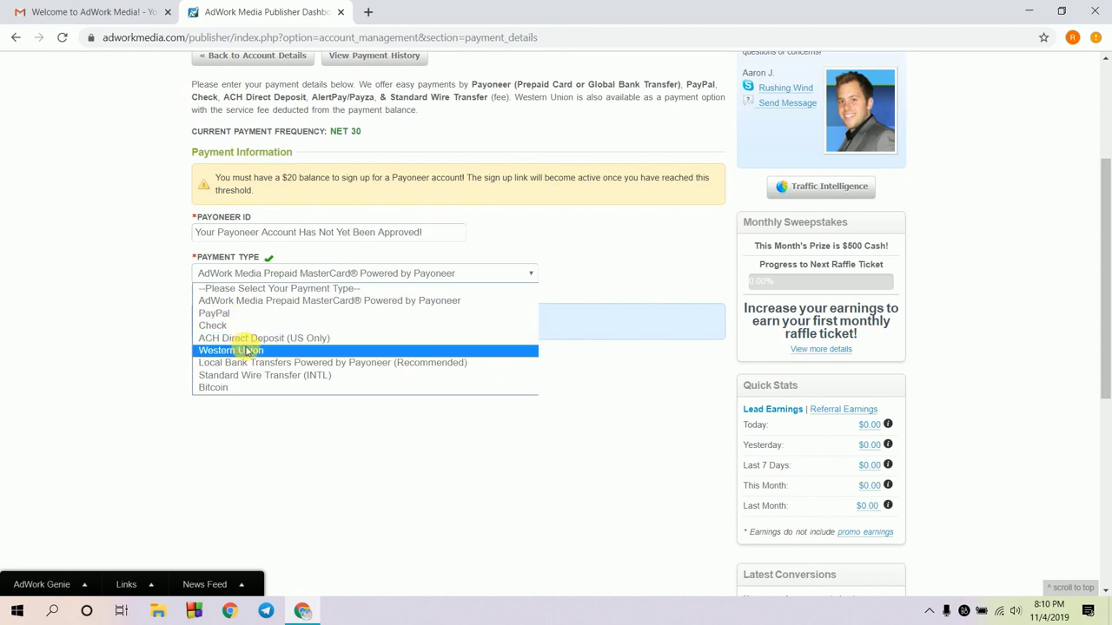
pyautogui.click(248, 350)
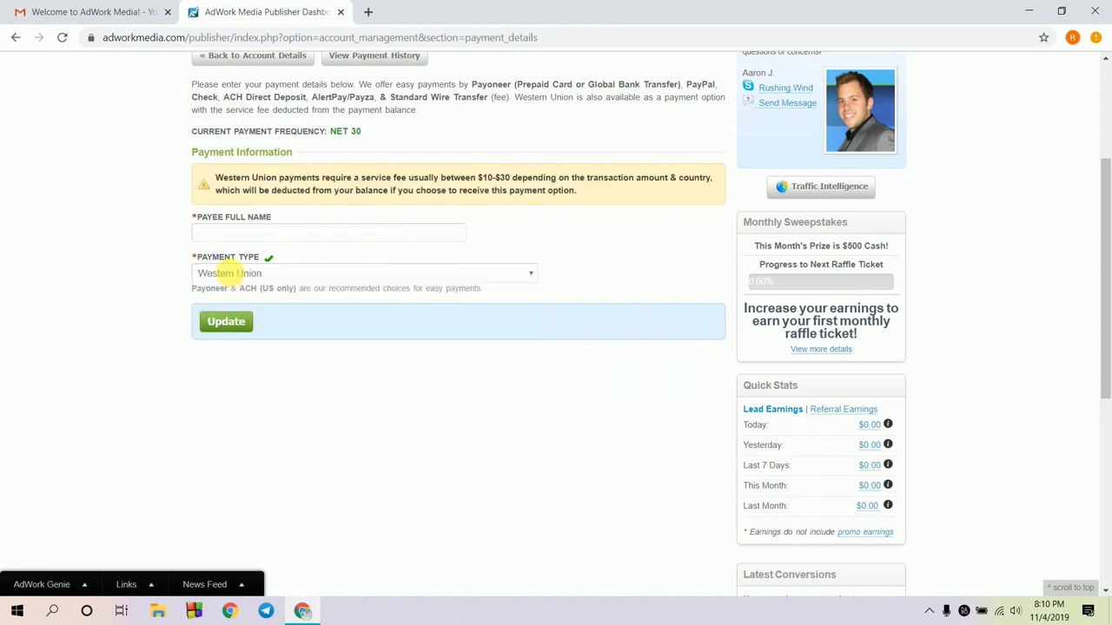
pyautogui.click(227, 327)
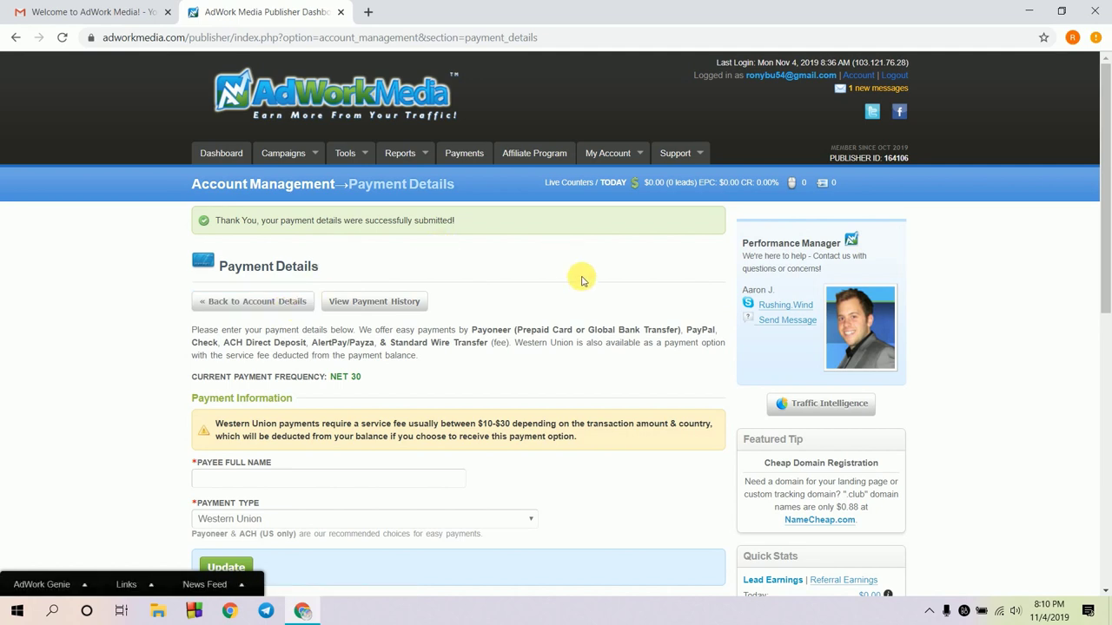
pyautogui.scroll(-2, 483, 224)
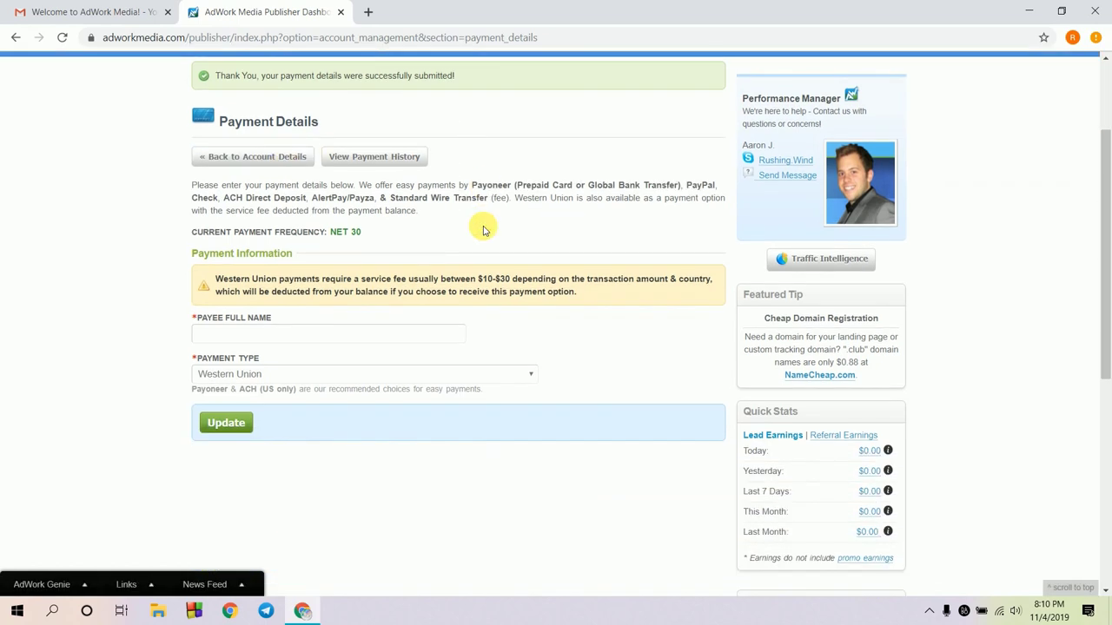
pyautogui.scroll(2, 483, 229)
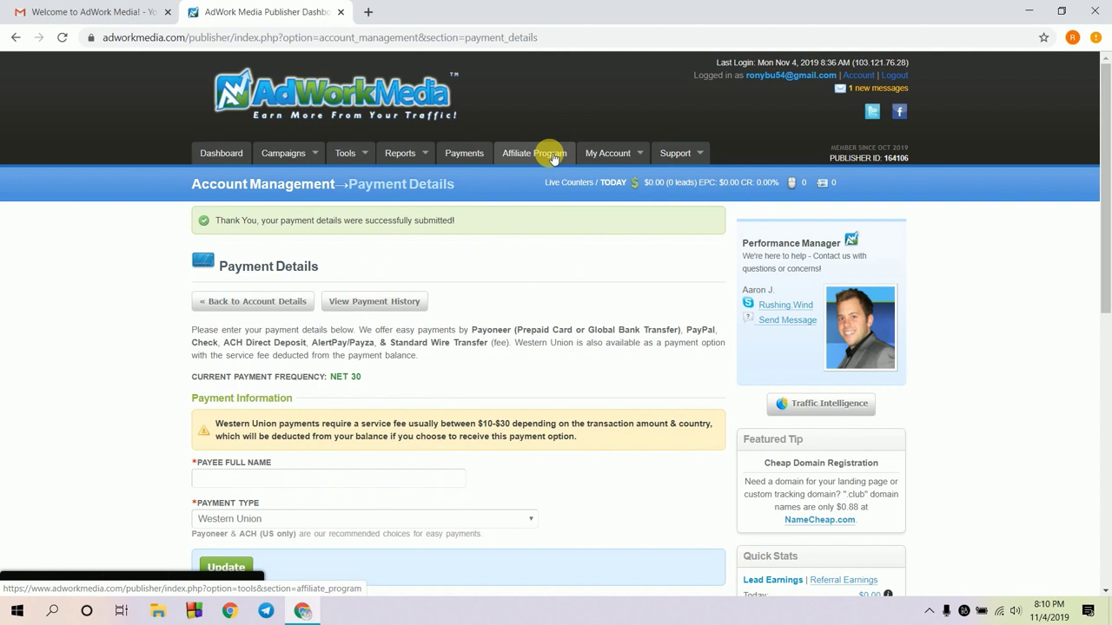
# Go back to the publisher dashboard and show the All Campaigns category submenu
pyautogui.click(247, 157)
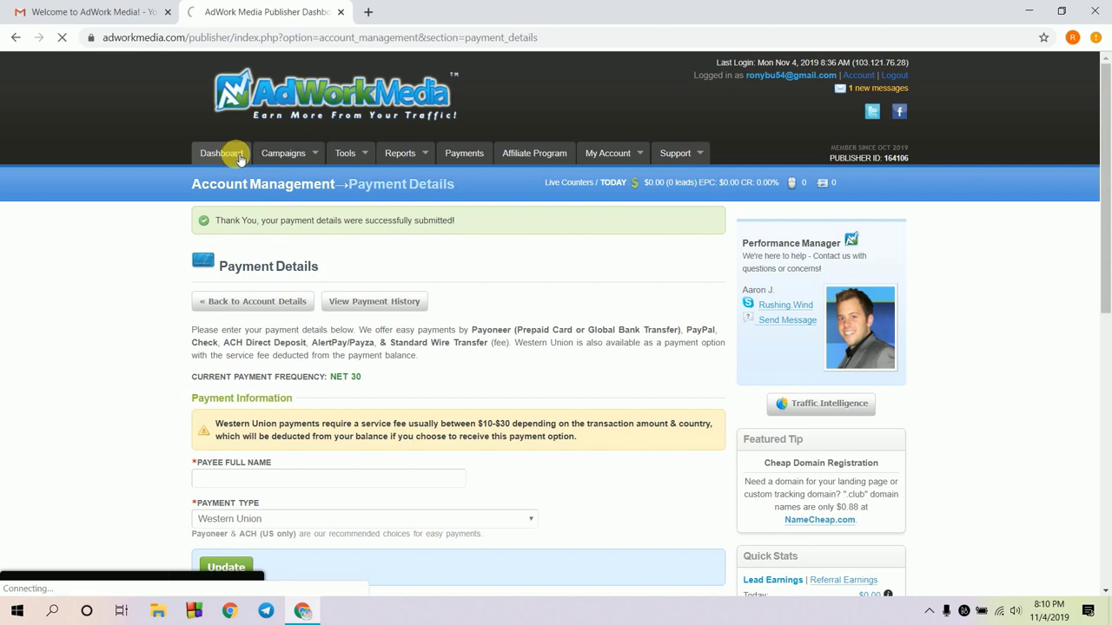
pyautogui.moveTo(313, 166)
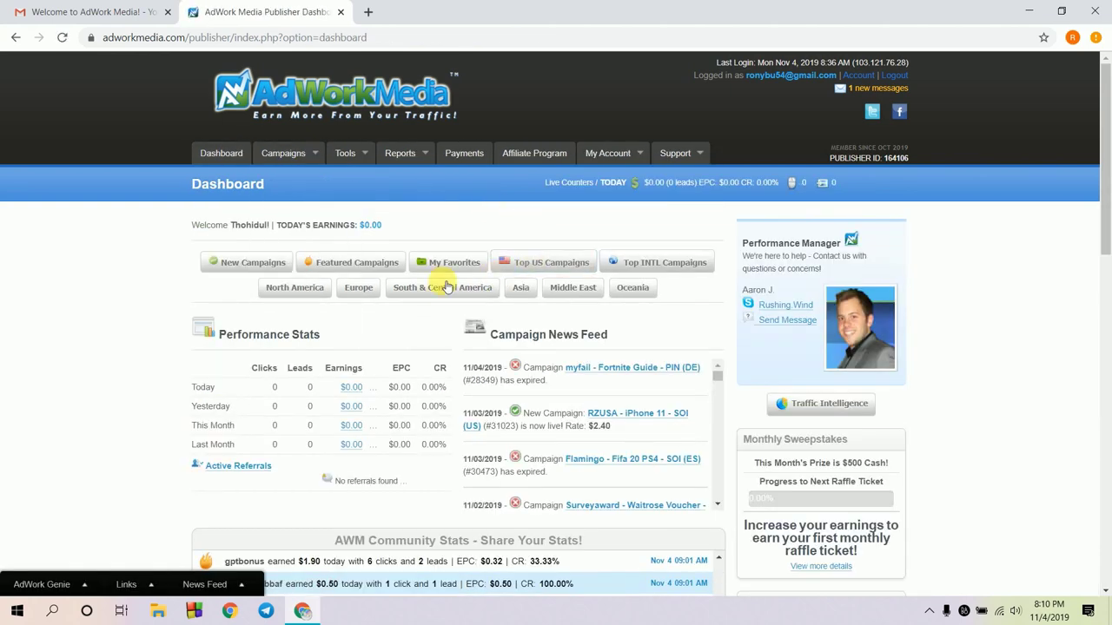
pyautogui.scroll(-3, 420, 278)
pyautogui.scroll(3, 420, 278)
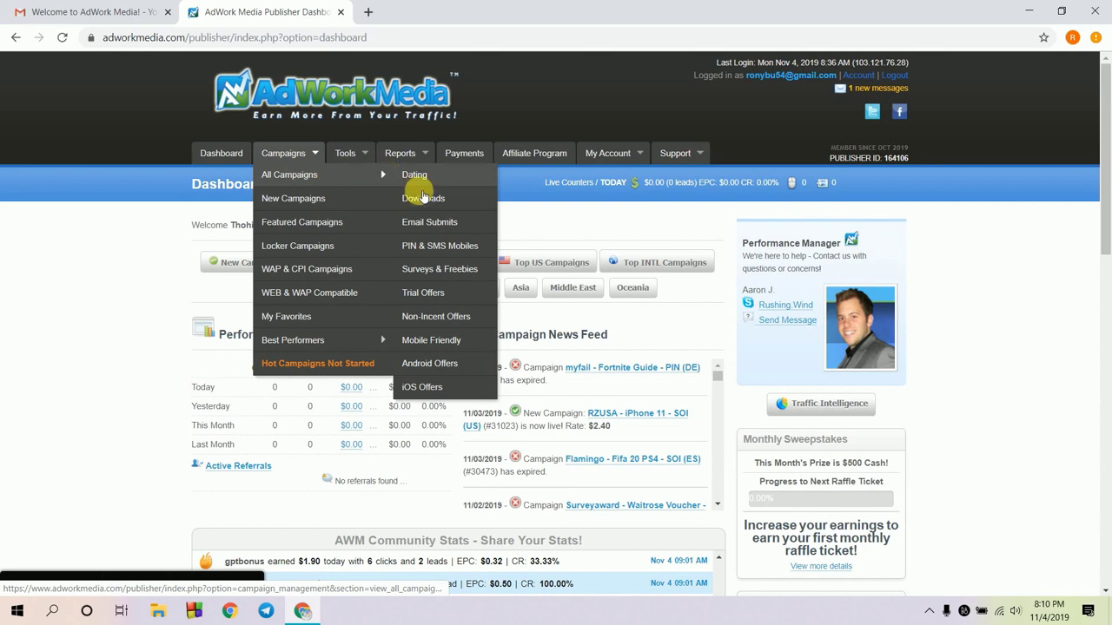
# Open the Email & Zip Submits campaign category and scroll through its campaign table
pyautogui.click(431, 224)
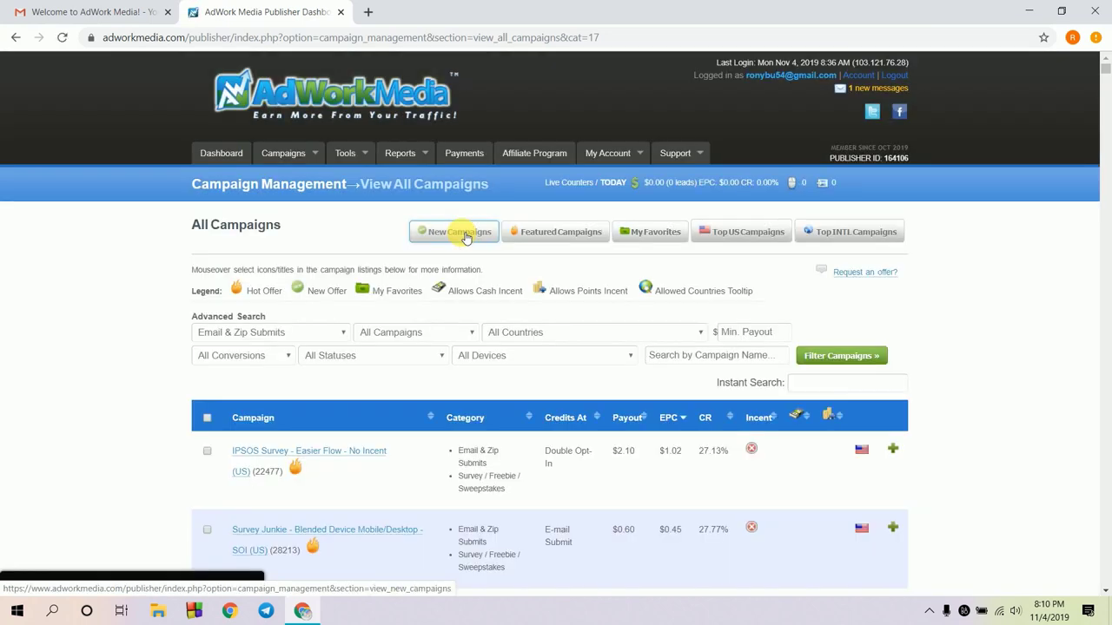
pyautogui.scroll(-1, 465, 237)
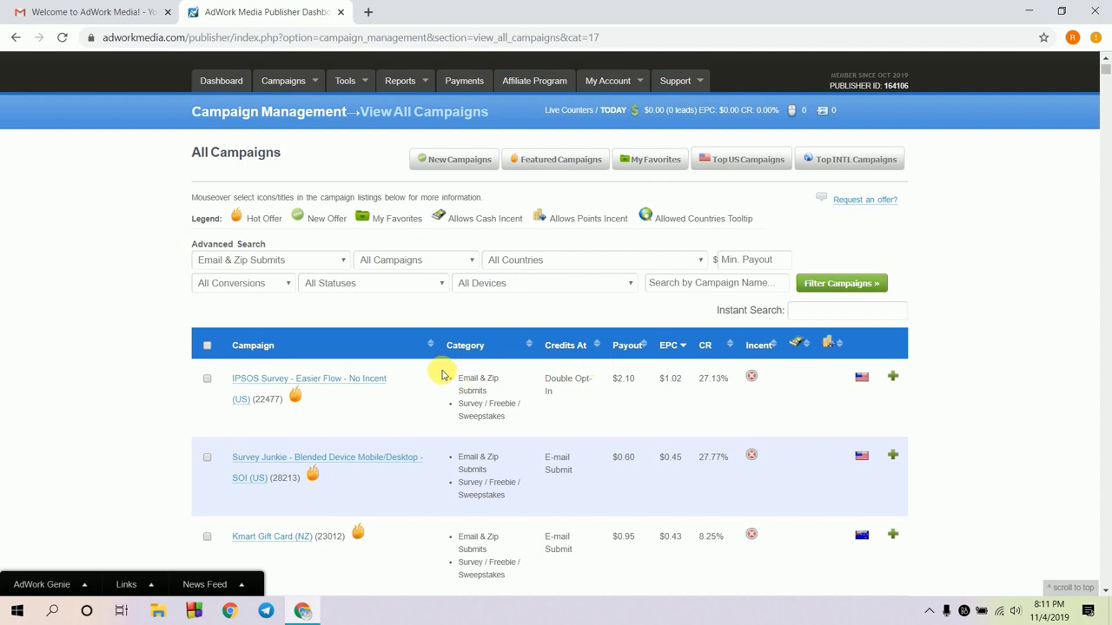
pyautogui.scroll(-3, 339, 315)
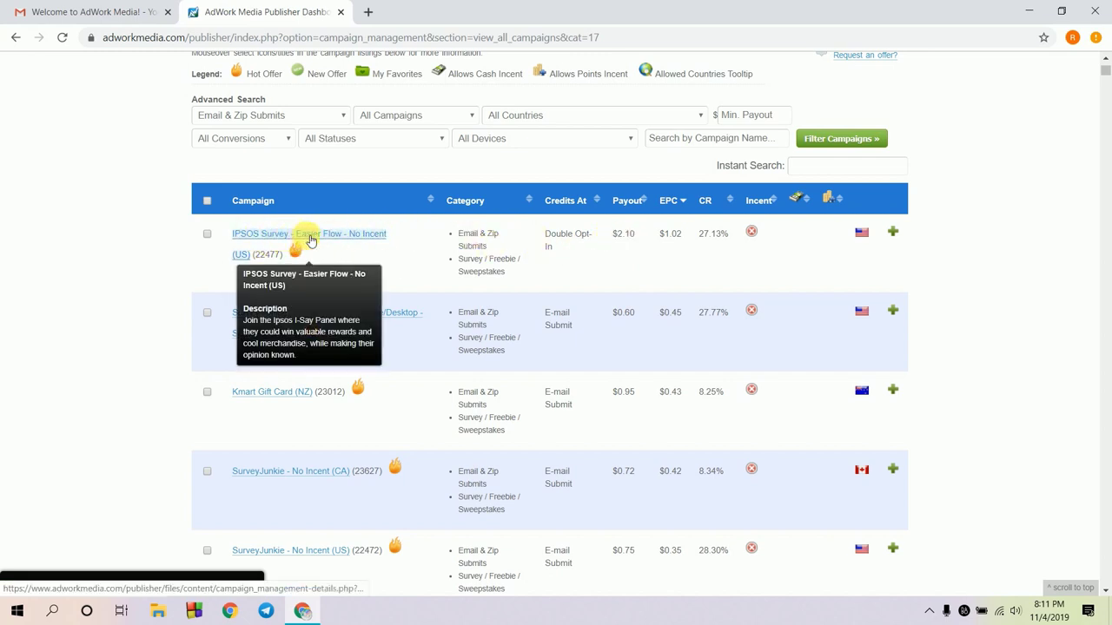
pyautogui.scroll(-2, 316, 288)
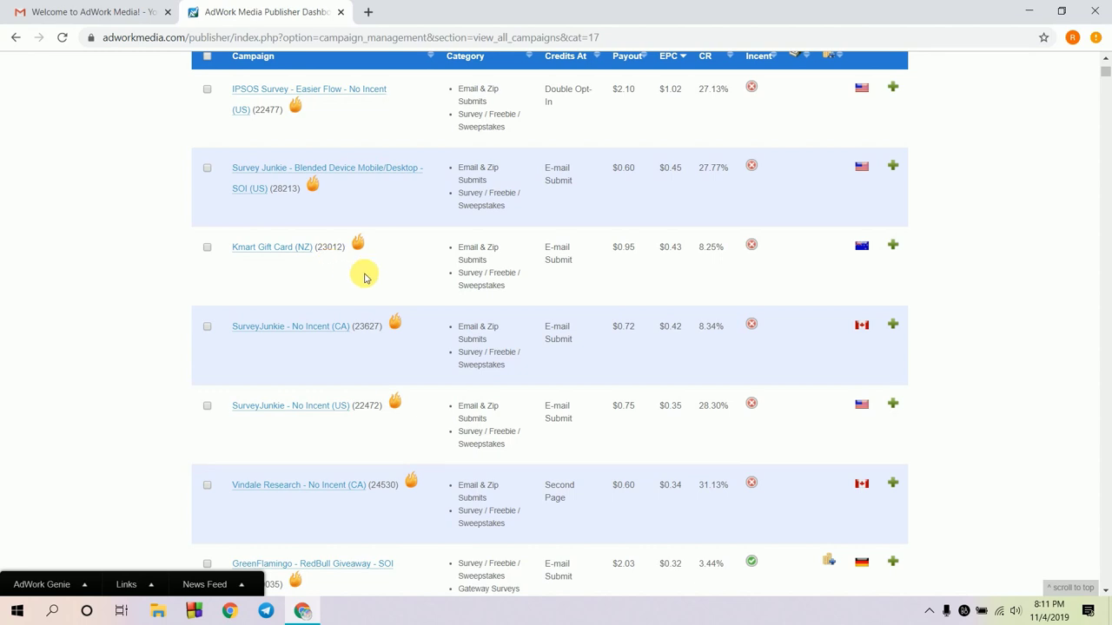
pyautogui.scroll(-2, 355, 287)
pyautogui.scroll(-3, 355, 289)
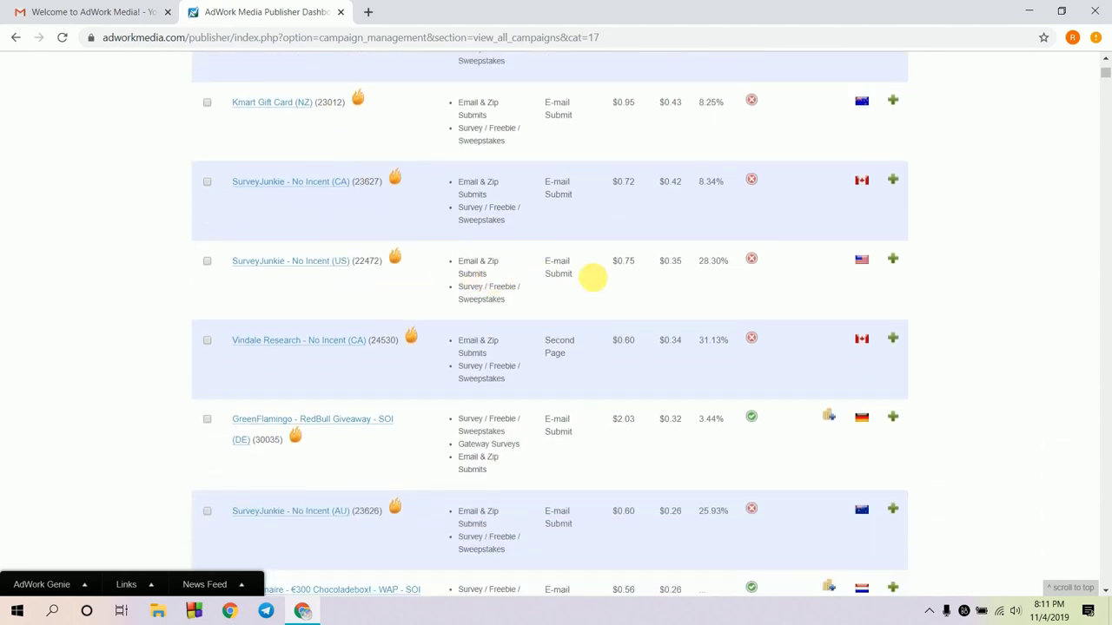
pyautogui.scroll(3, 571, 285)
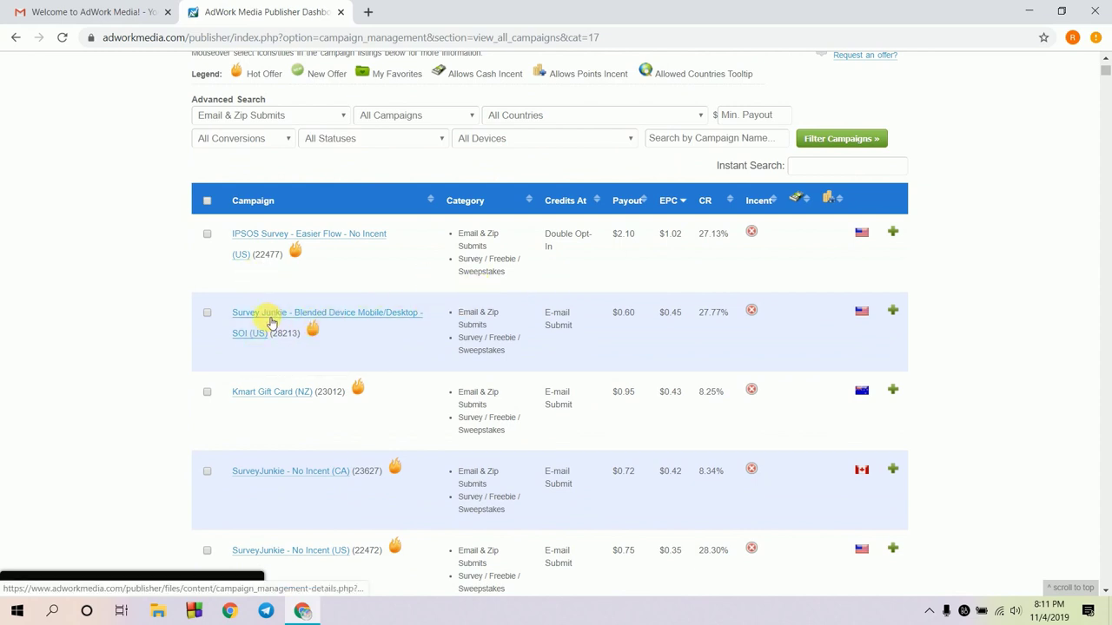
# Browse further down the Email & Zip Submits list, then return to the table header
pyautogui.moveTo(271, 321)
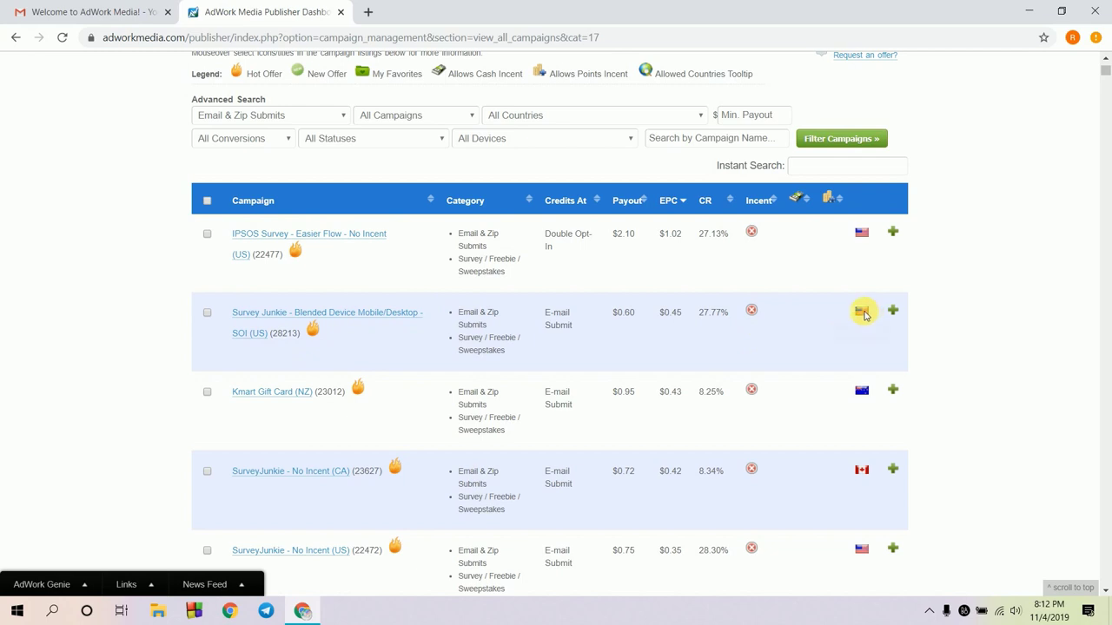
pyautogui.moveTo(864, 315)
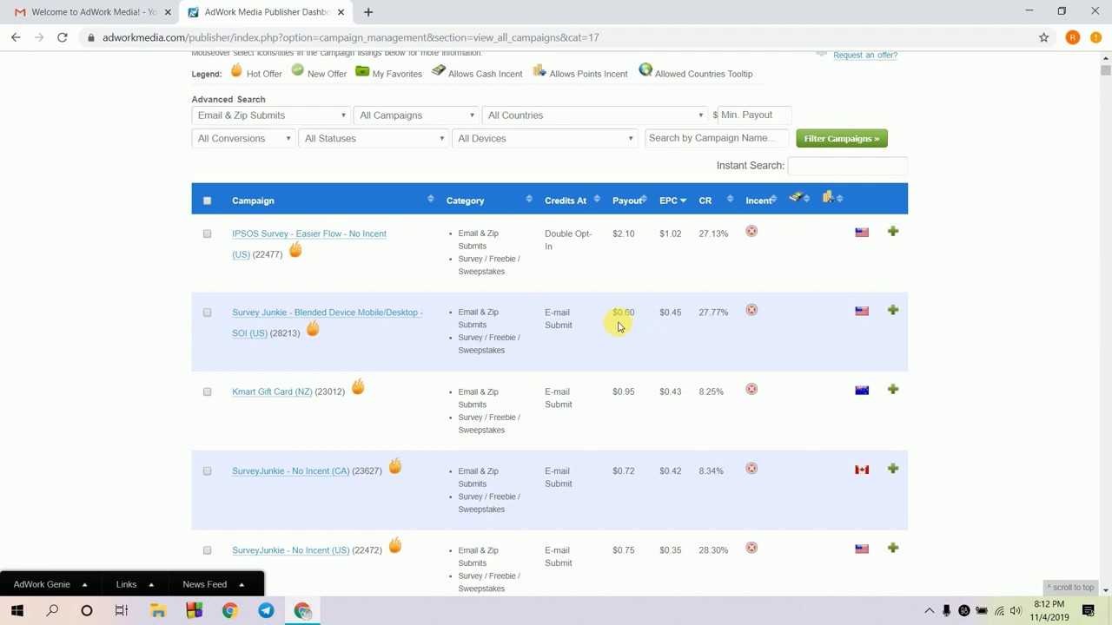
pyautogui.scroll(-1, 635, 328)
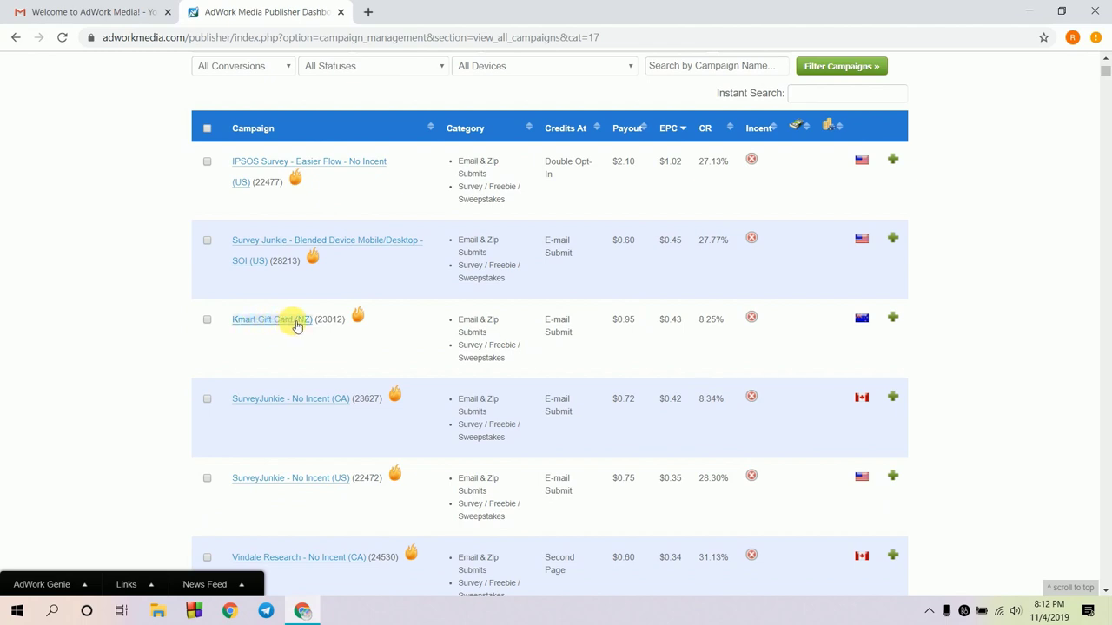
pyautogui.press('XF86MonBrightnessUp')
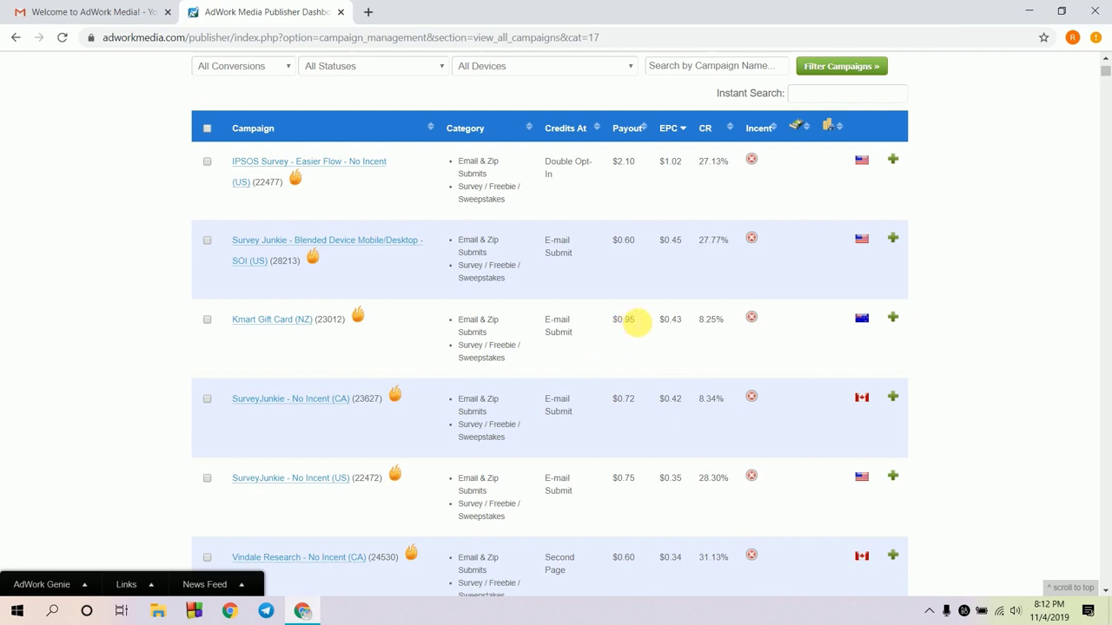
pyautogui.moveTo(862, 323)
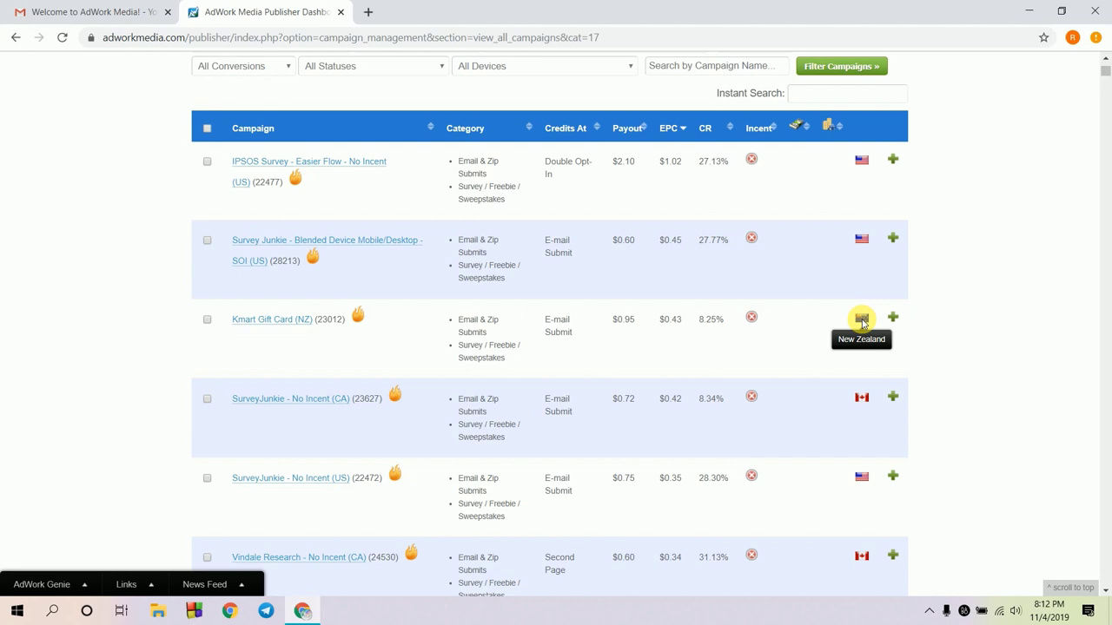
pyautogui.scroll(-3, 399, 344)
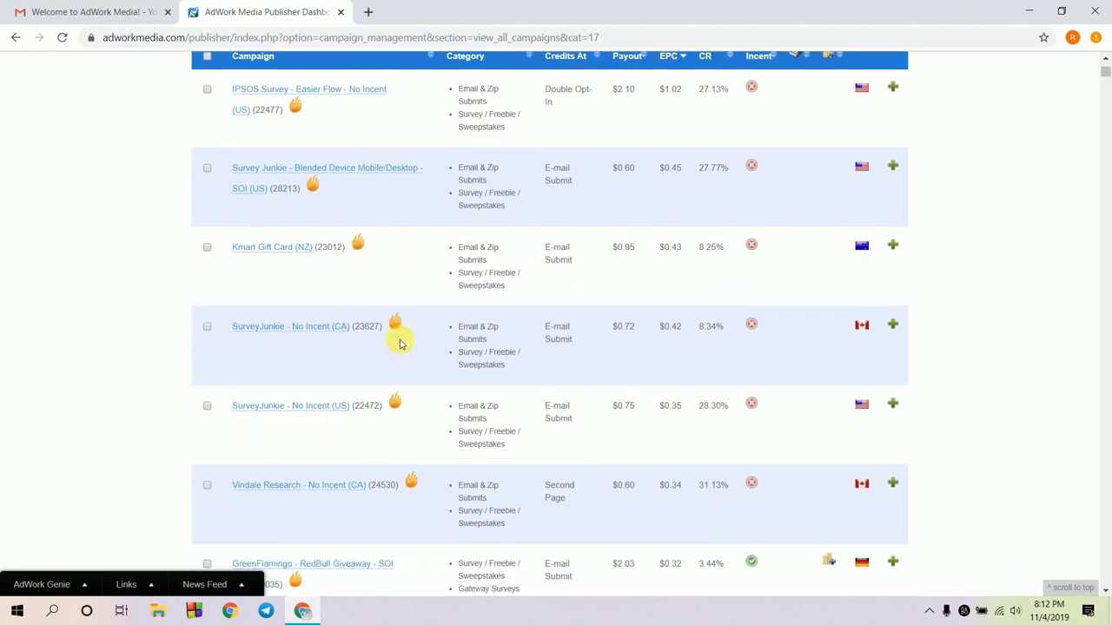
pyautogui.scroll(-1, 290, 348)
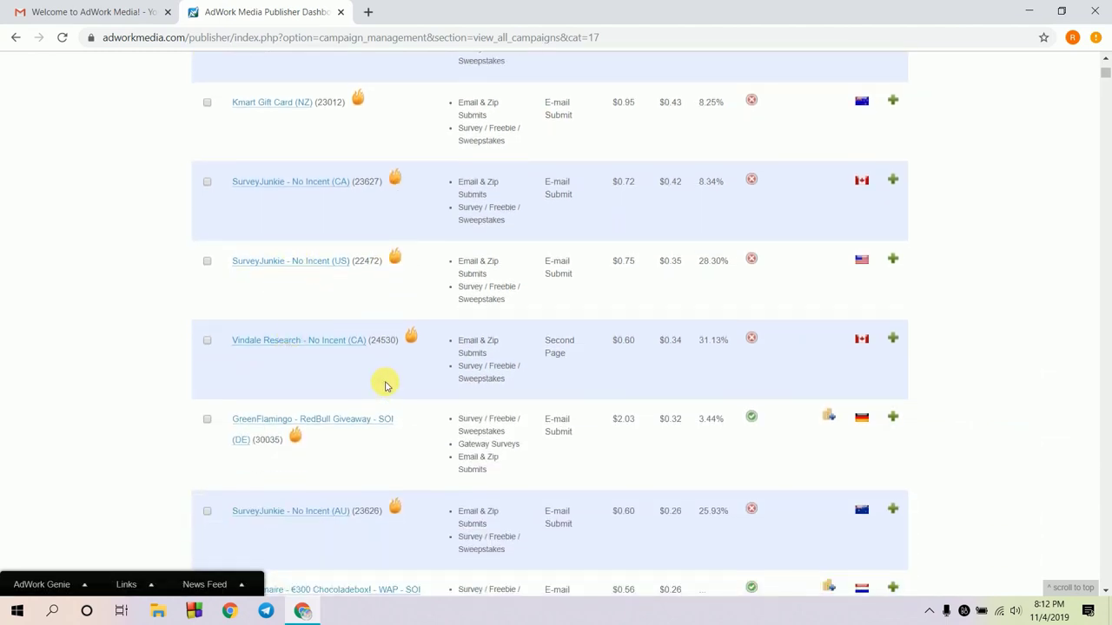
pyautogui.scroll(-2, 347, 337)
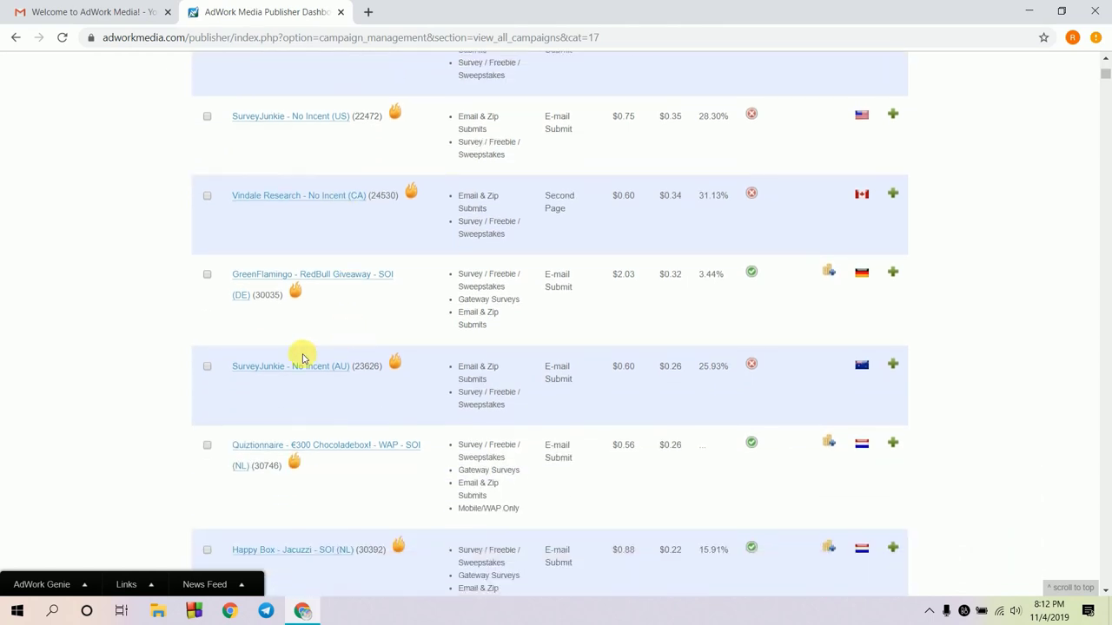
pyautogui.scroll(4, 257, 385)
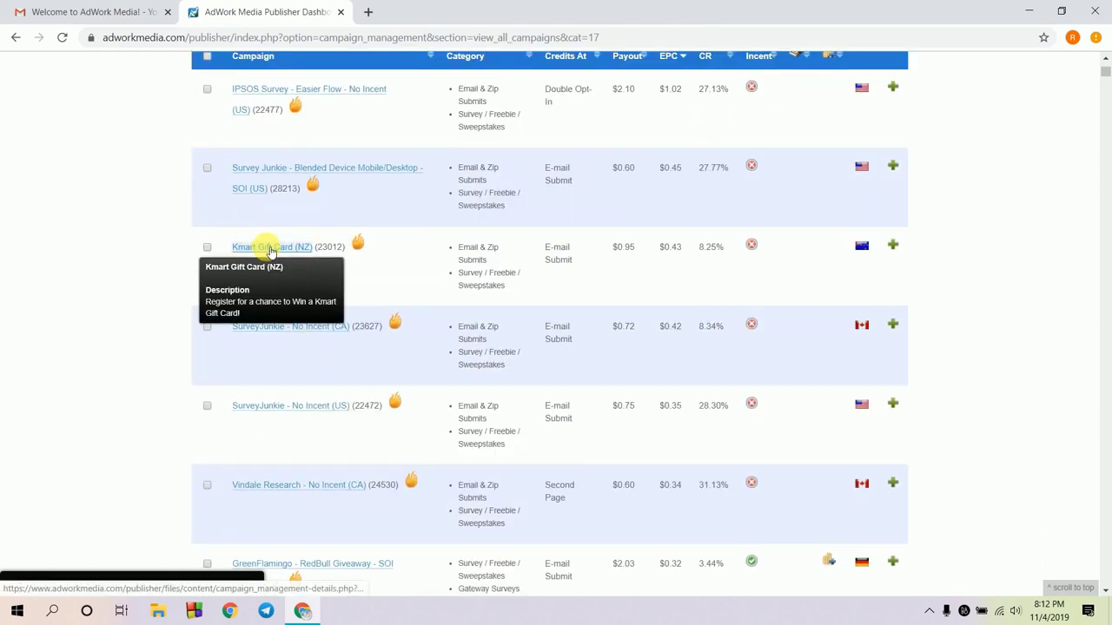
pyautogui.click(266, 251)
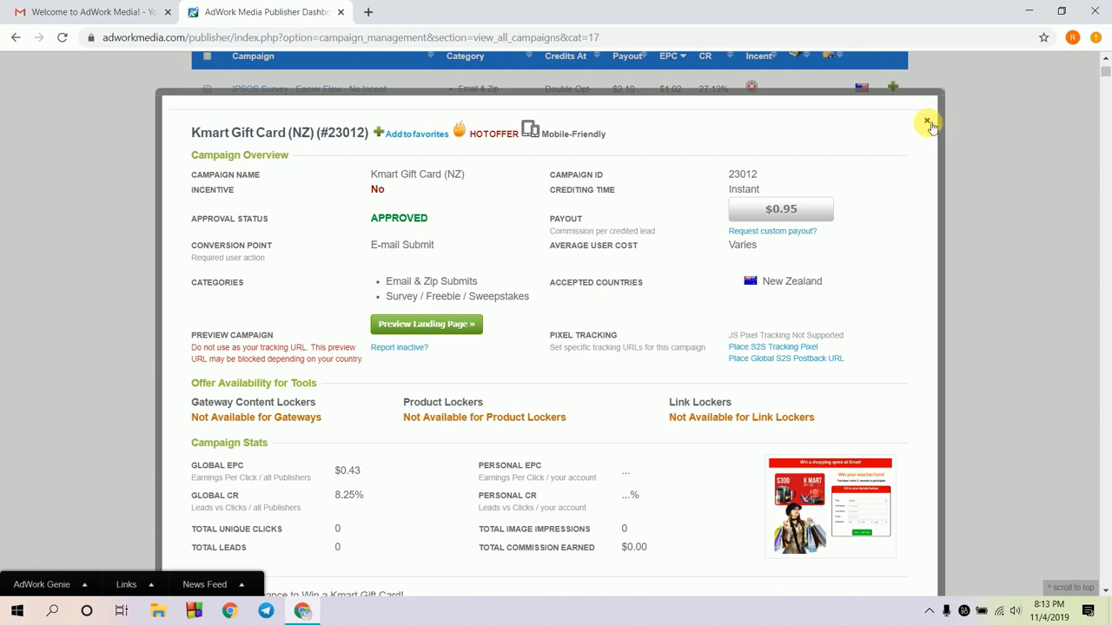
pyautogui.click(927, 120)
pyautogui.scroll(3, 586, 218)
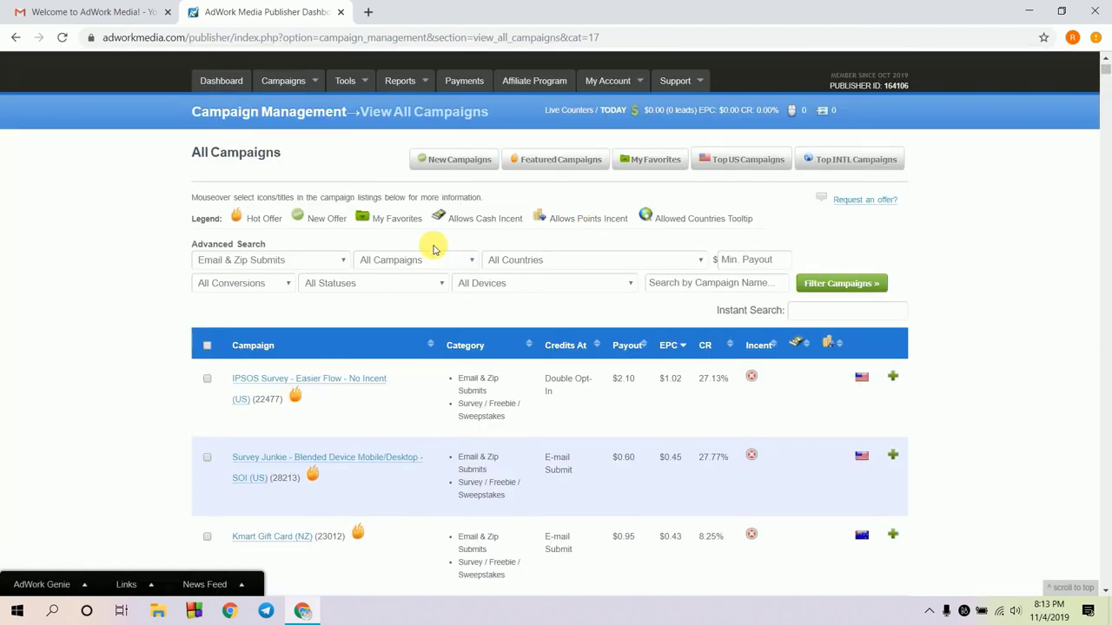
# Filter the Email & Zip Submits campaigns by the Approved/Public Campaigns status
pyautogui.moveTo(317, 80)
pyautogui.scroll(1, 380, 132)
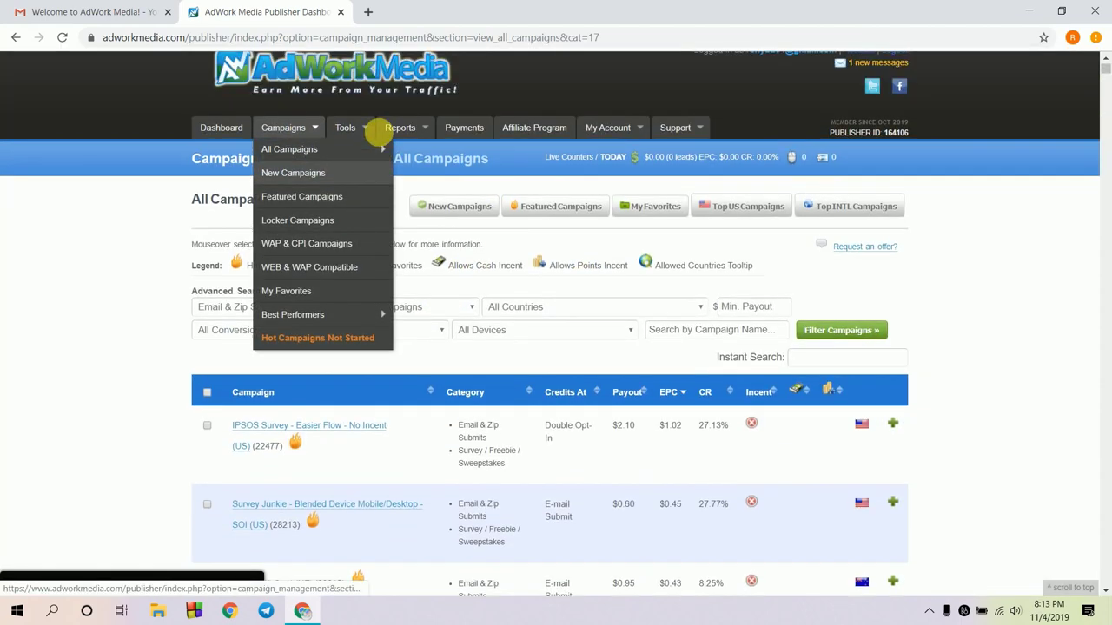
pyautogui.scroll(1, 380, 132)
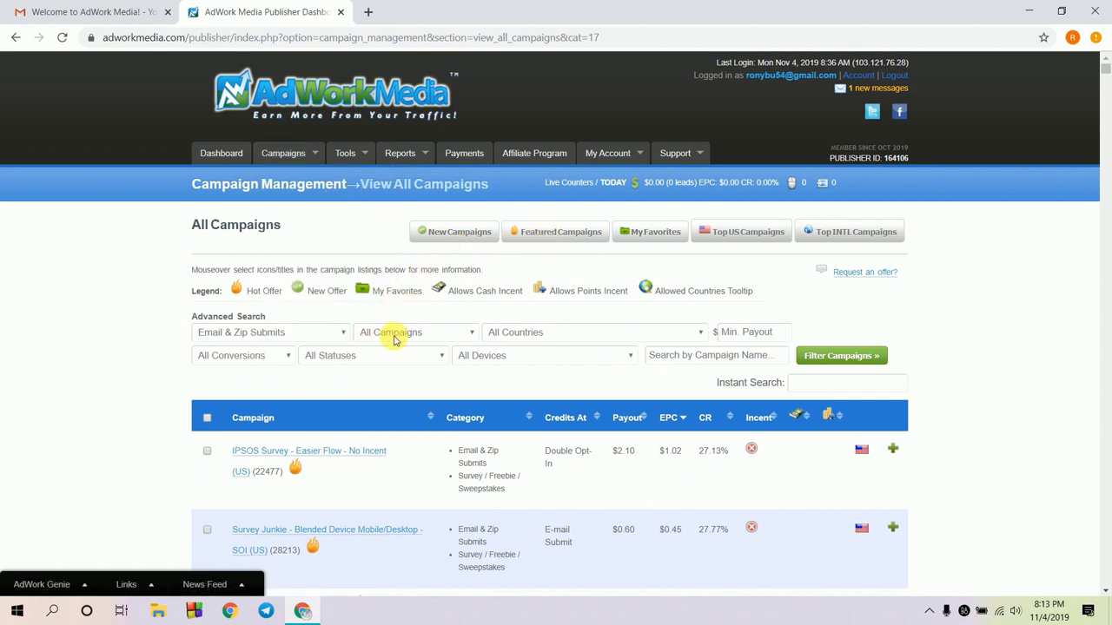
pyautogui.click(337, 356)
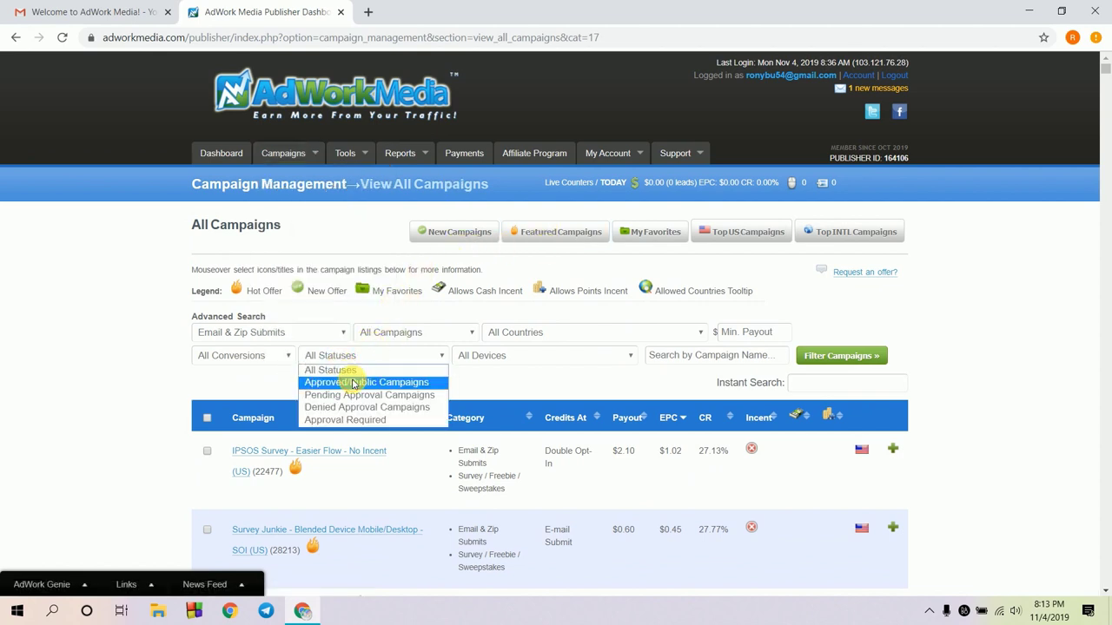
pyautogui.click(352, 382)
pyautogui.click(832, 363)
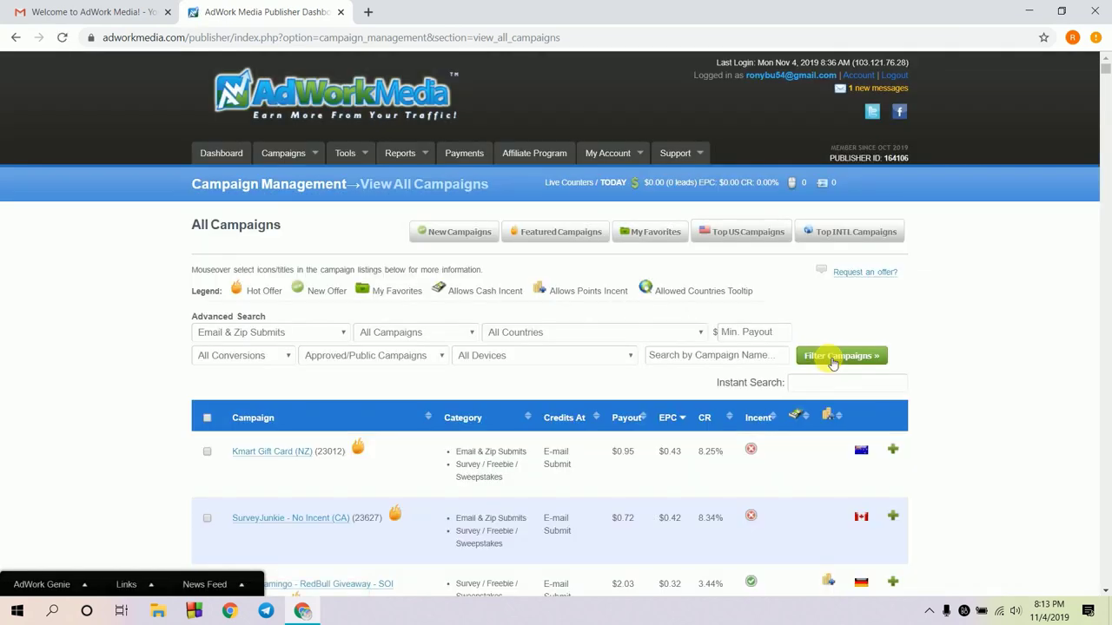
pyautogui.scroll(-2, 695, 348)
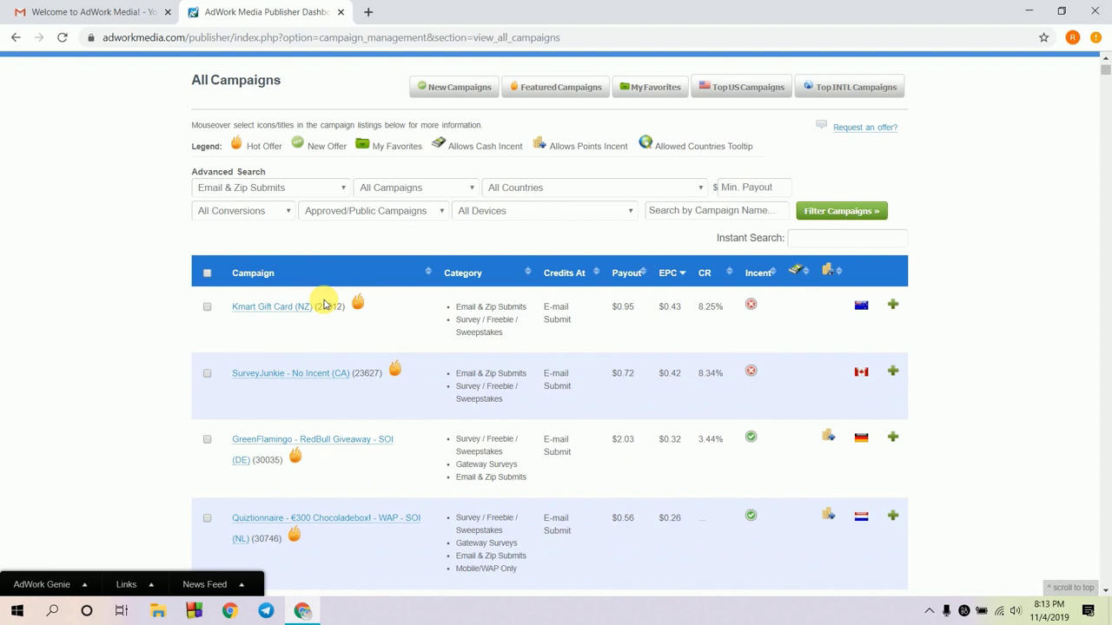
pyautogui.scroll(-1, 324, 304)
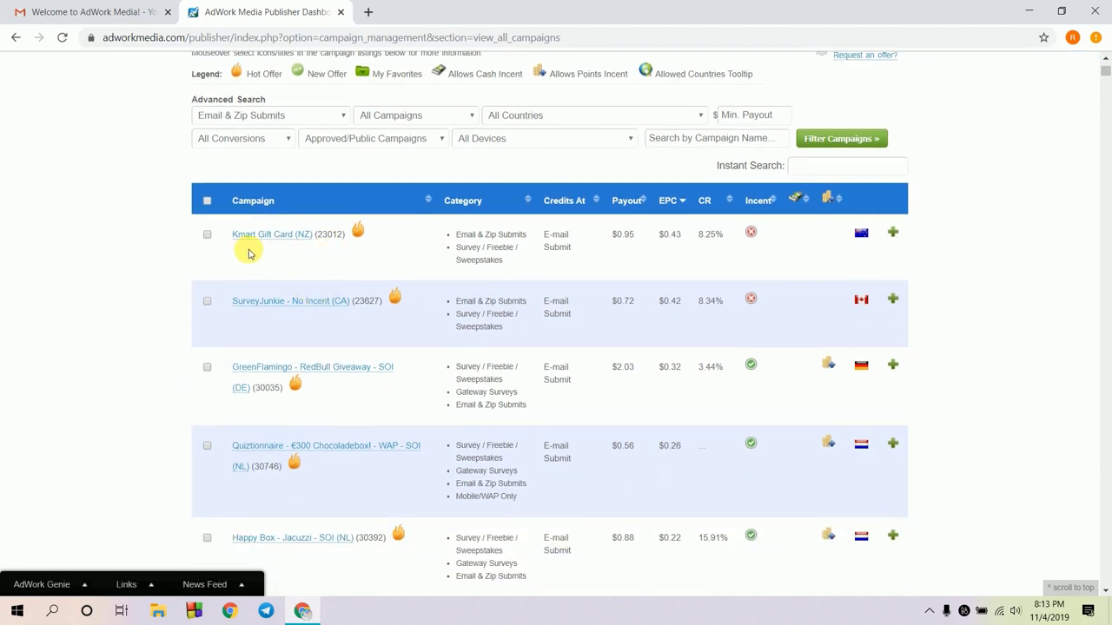
pyautogui.moveTo(252, 242)
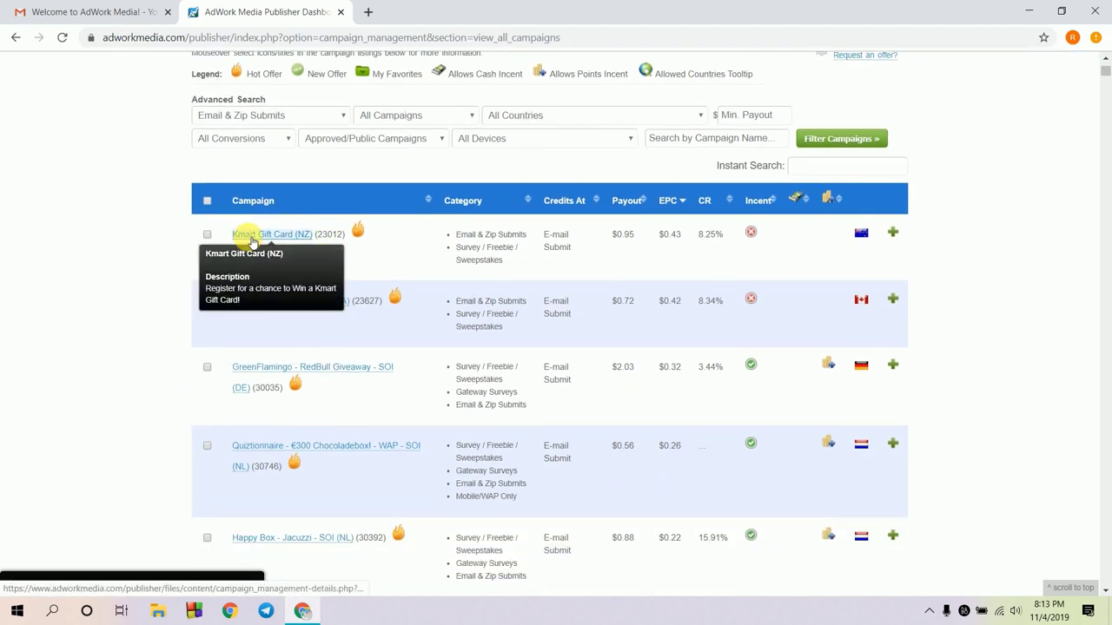
pyautogui.click(252, 237)
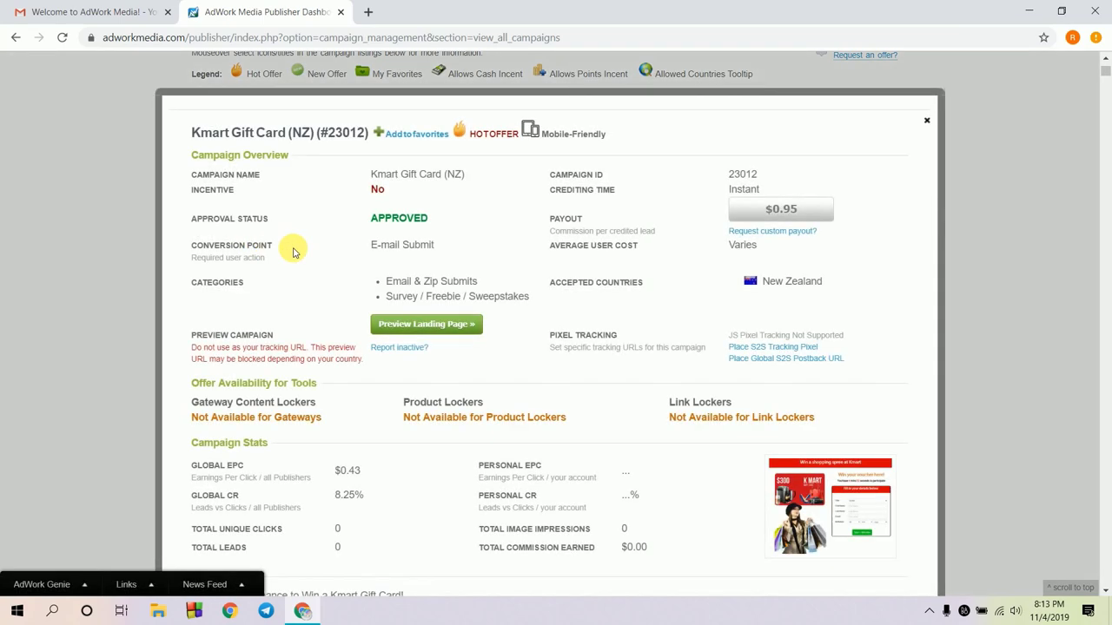
pyautogui.scroll(-3, 513, 249)
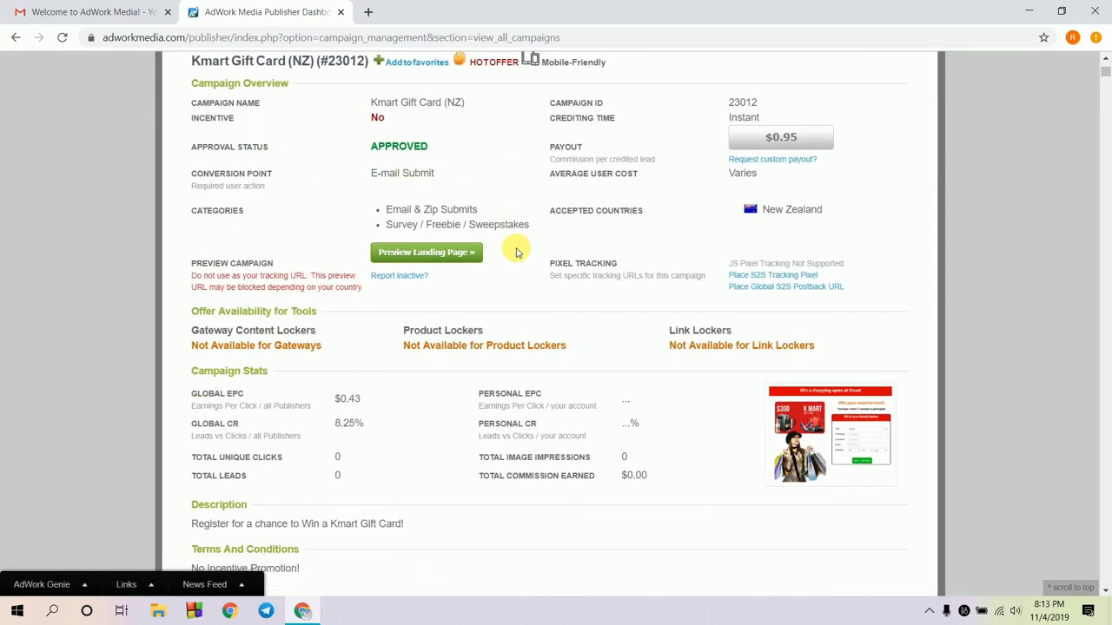
pyautogui.scroll(4, 391, 269)
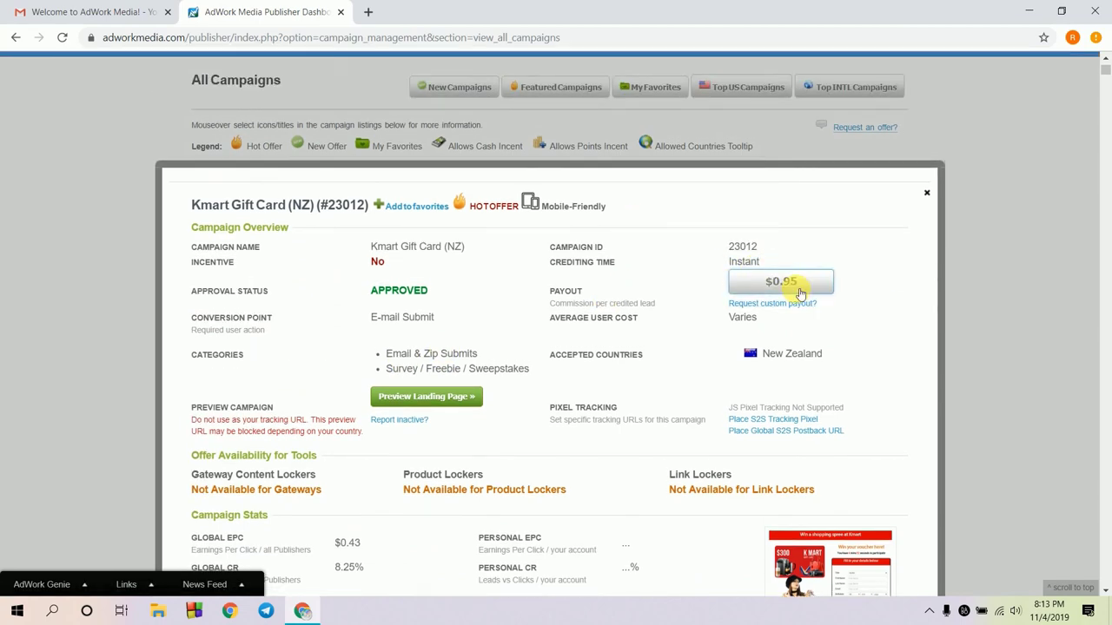
pyautogui.scroll(-5, 495, 359)
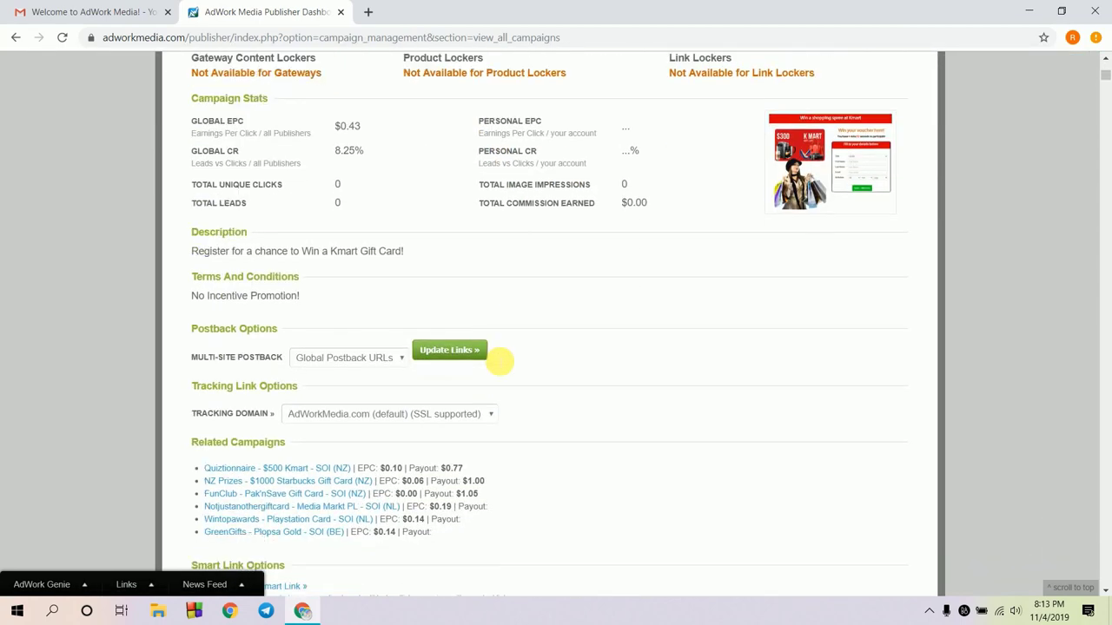
pyautogui.scroll(2, 495, 359)
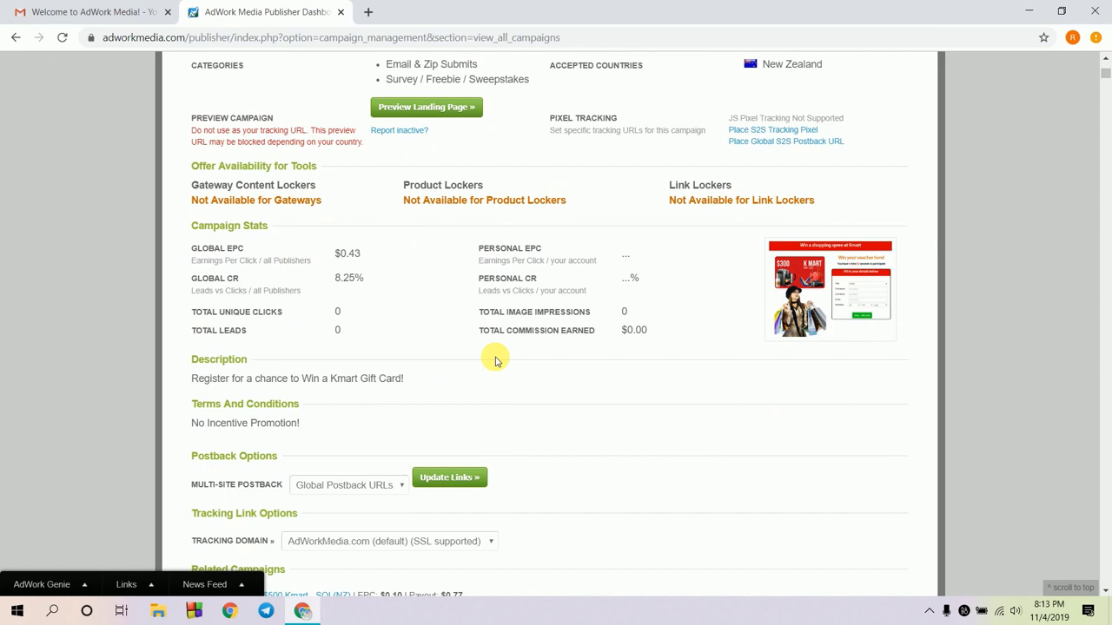
pyautogui.scroll(-5, 495, 359)
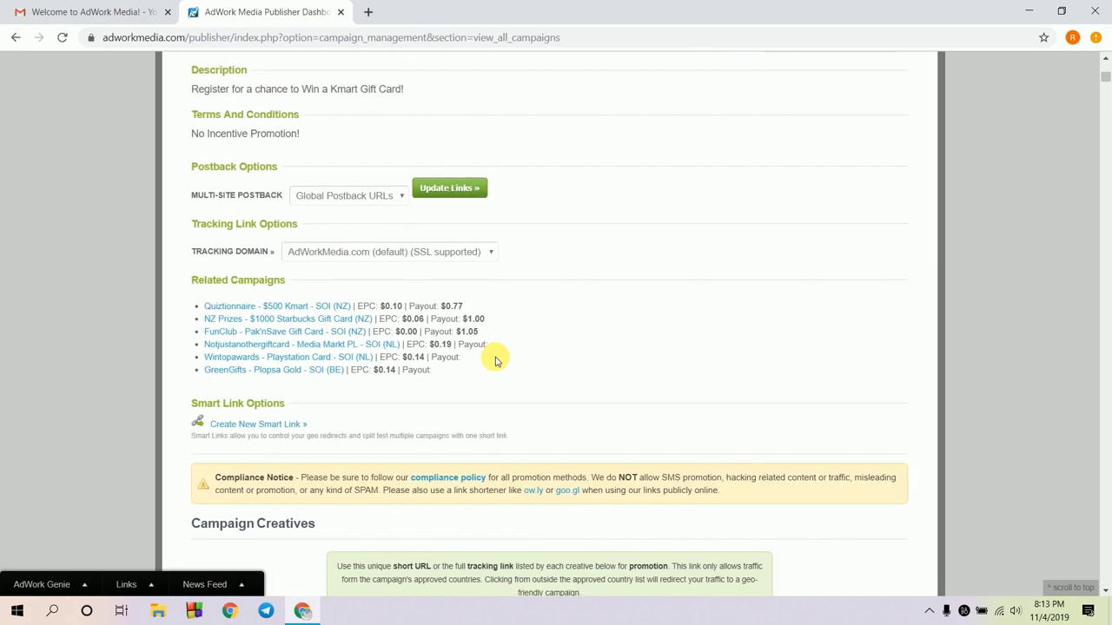
pyautogui.scroll(-1, 495, 359)
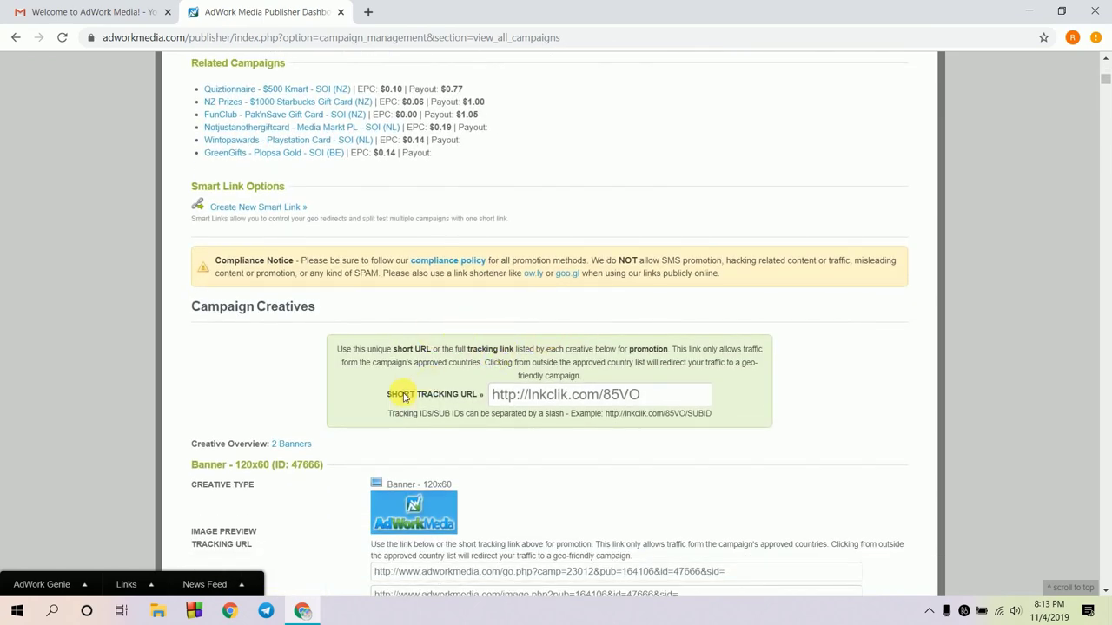
pyautogui.moveTo(663, 399); pyautogui.dragTo(509, 402)
pyautogui.rightClick(560, 398)
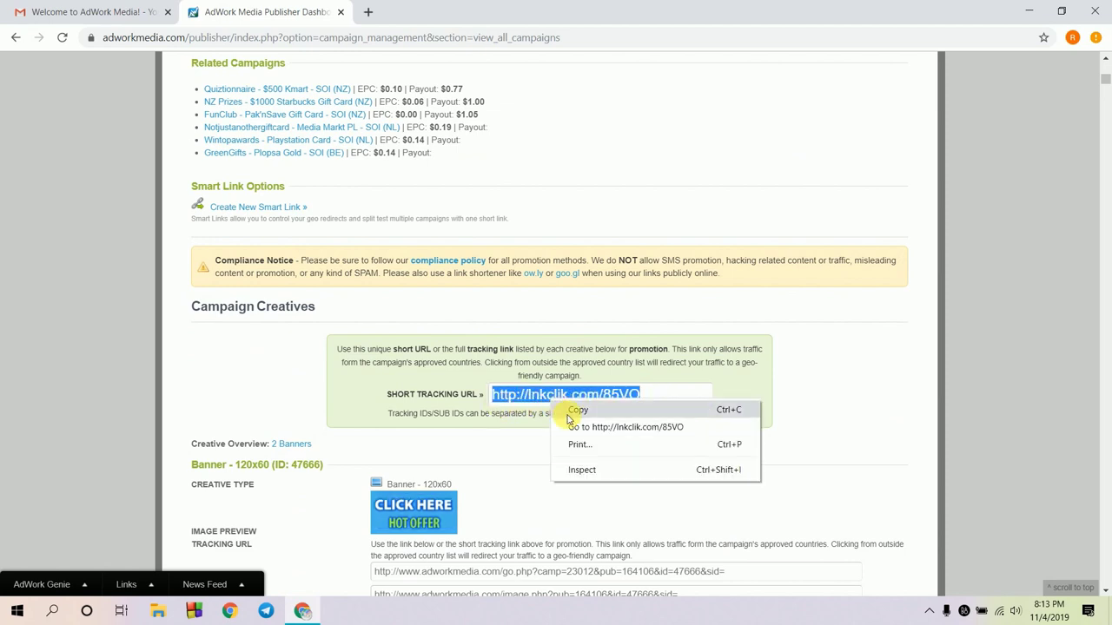
pyautogui.click(573, 411)
# Scroll back to the top and close the Kmart Gift Card (NZ) details window
pyautogui.scroll(-5, 563, 424)
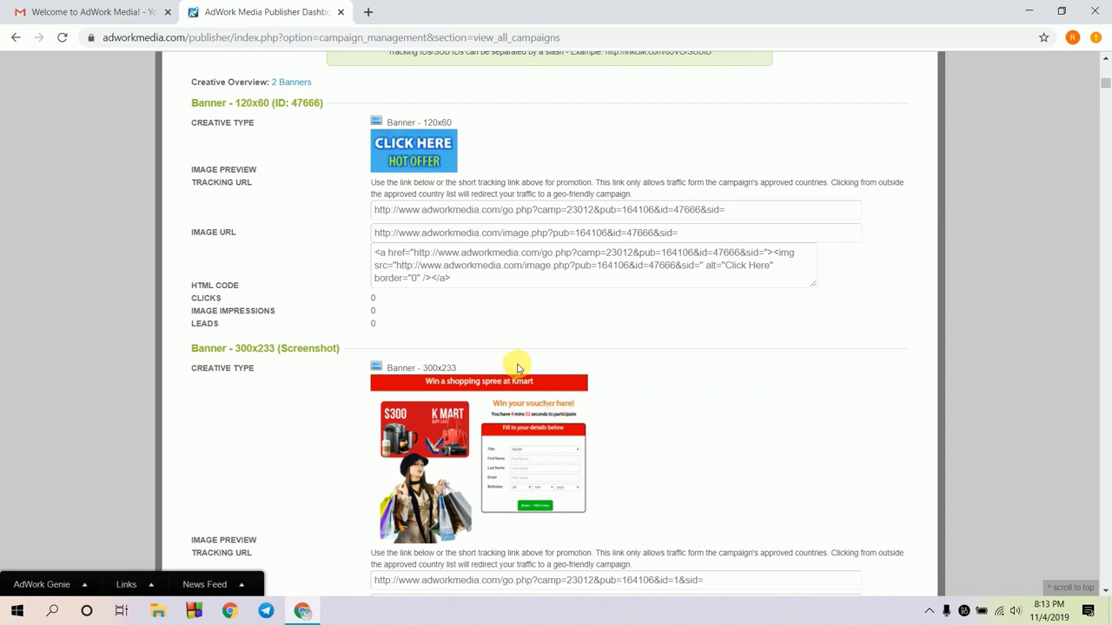
pyautogui.scroll(3, 536, 338)
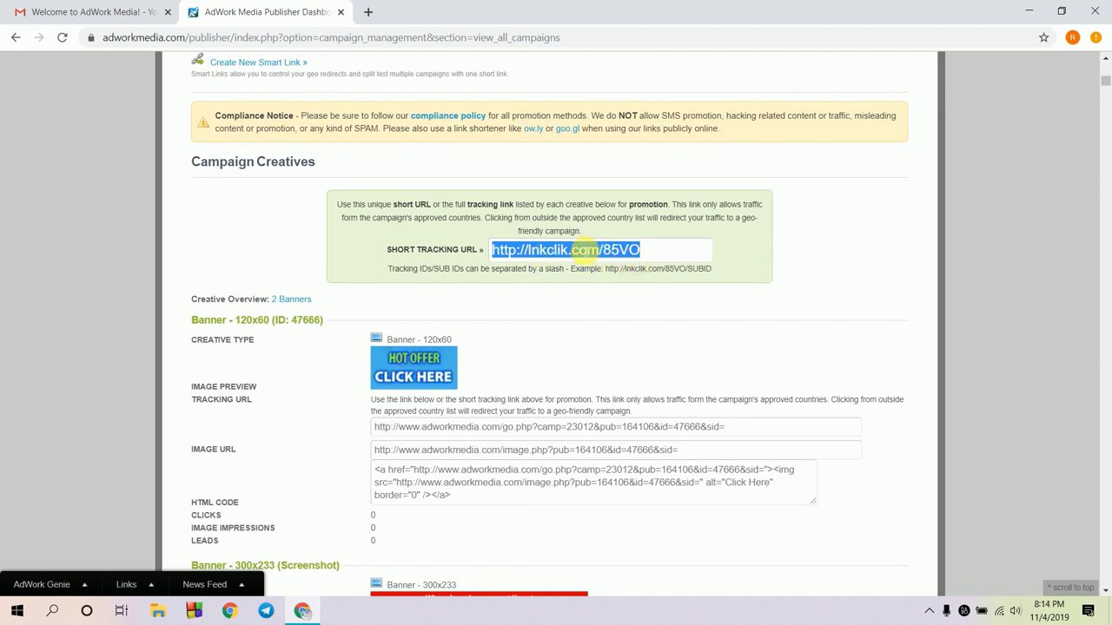
pyautogui.scroll(3, 582, 254)
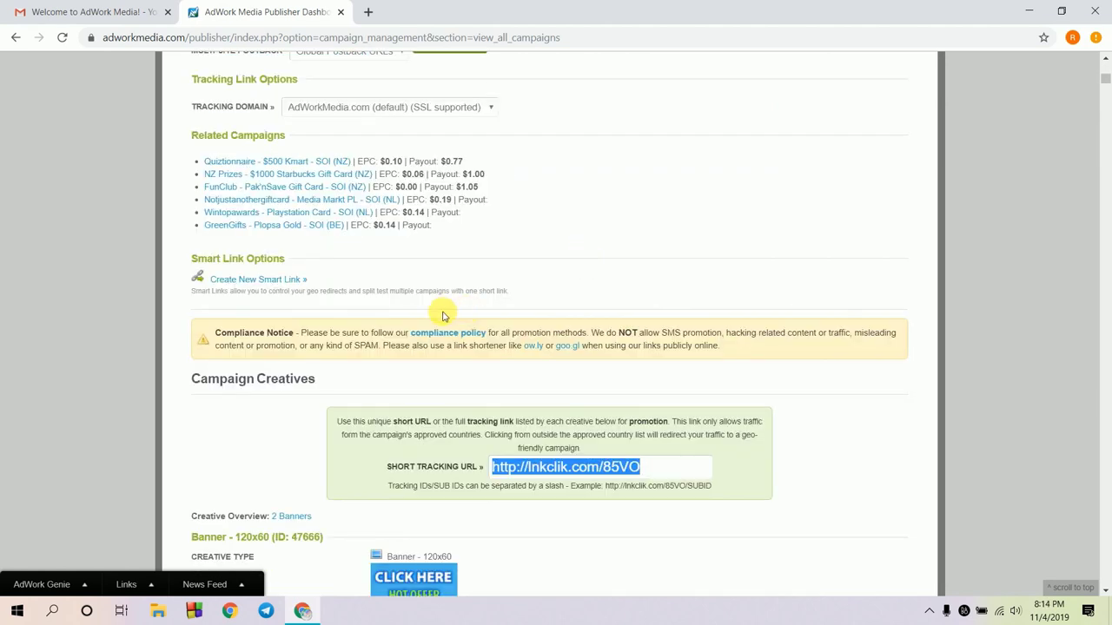
pyautogui.scroll(4, 491, 316)
pyautogui.rightClick(491, 315)
pyautogui.click(756, 282)
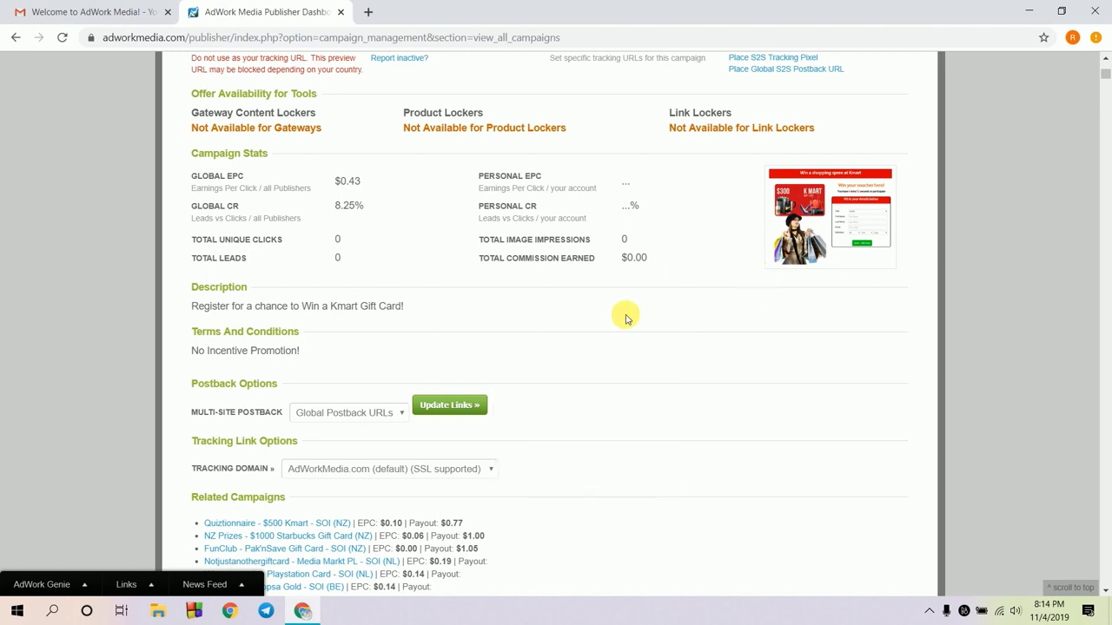
pyautogui.scroll(5, 625, 315)
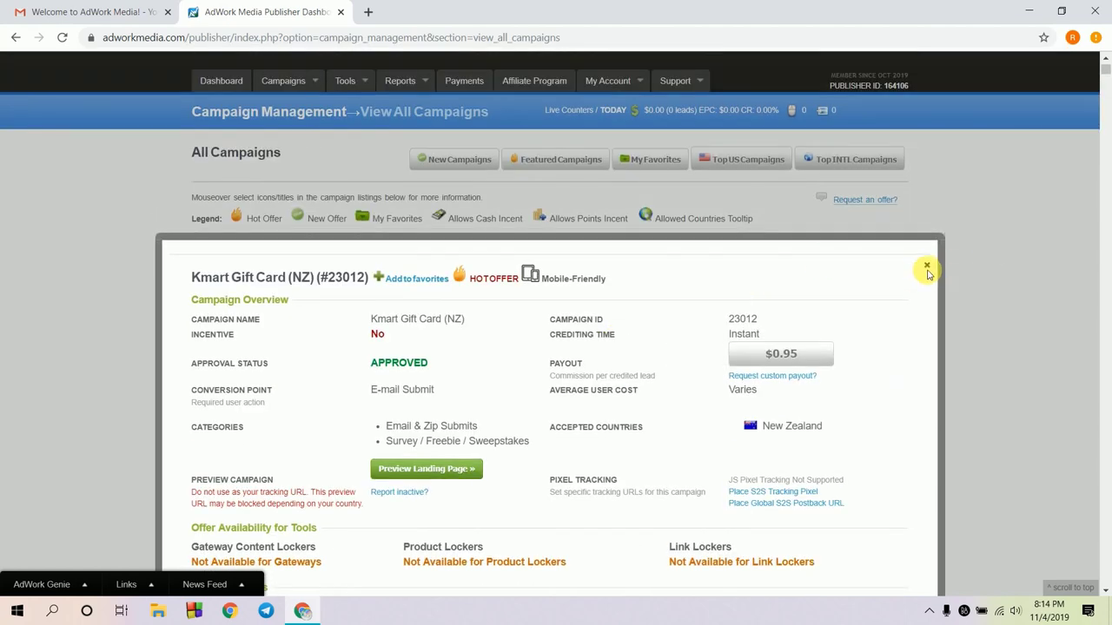
pyautogui.click(927, 266)
# Scroll down the approved campaign list to the GreenFlamingo - RedBull Giveaway - SOI (DE) offer
pyautogui.scroll(-3, 675, 347)
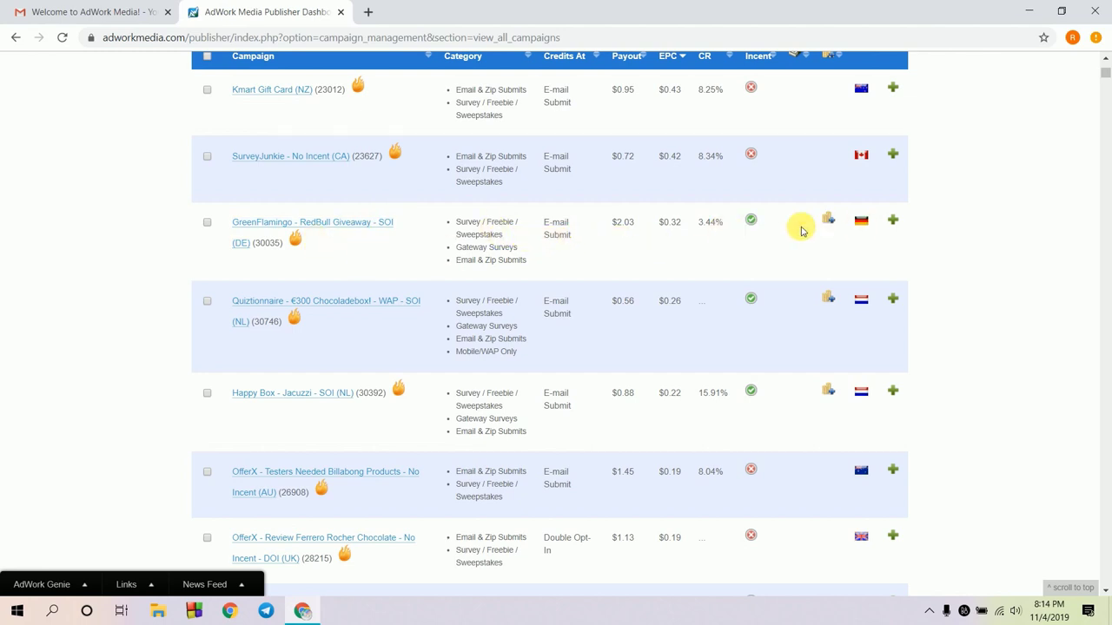
# Open the GreenFlamingo - RedBull Giveaway - SOI (DE) details and read its payout and incentive terms
pyautogui.click(278, 224)
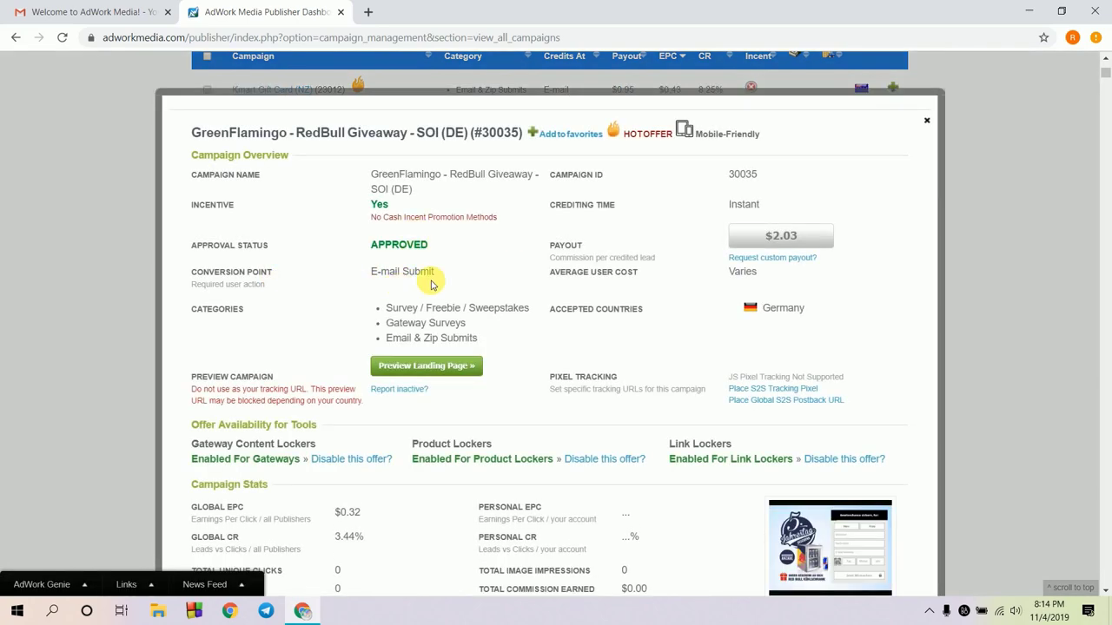
pyautogui.scroll(-2, 665, 275)
pyautogui.scroll(-1, 669, 280)
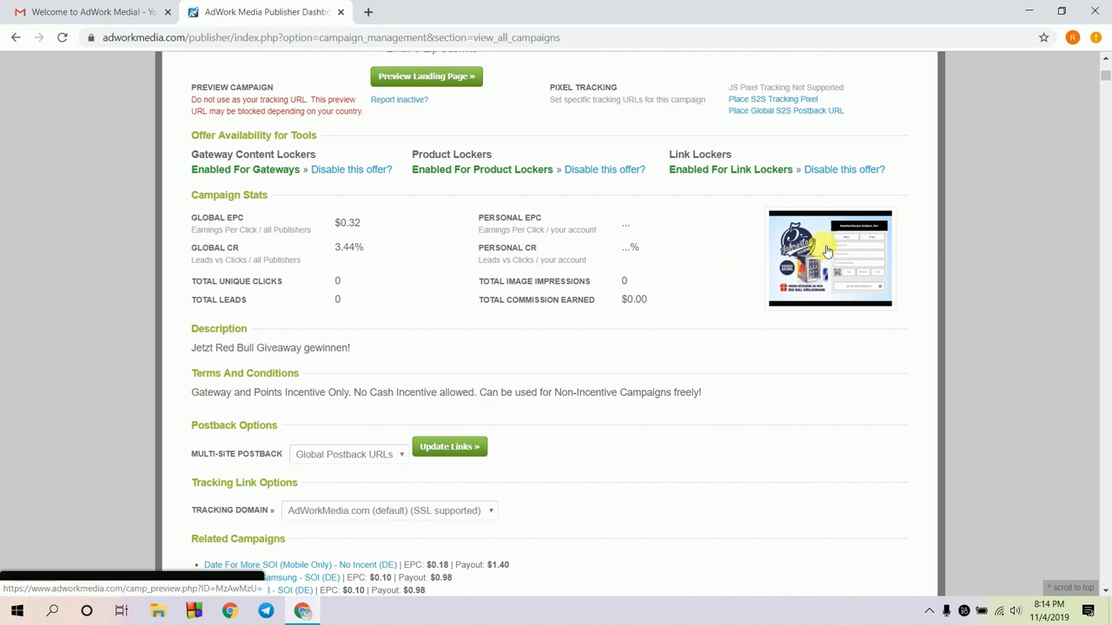